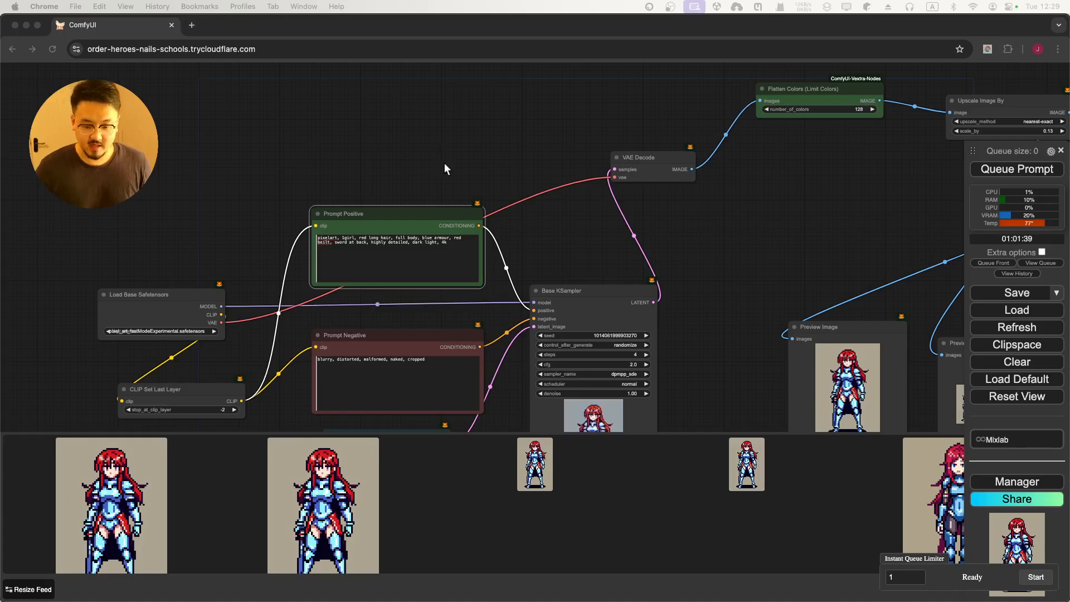
Enlarge the newest knight sprite from the image feed to examine it, and close the enlarged view.
{"action": "left_click", "coordinate": [490, 165]}
{"action": "left_click_drag", "start_coordinate": [447, 176], "coordinate": [435, 106]}
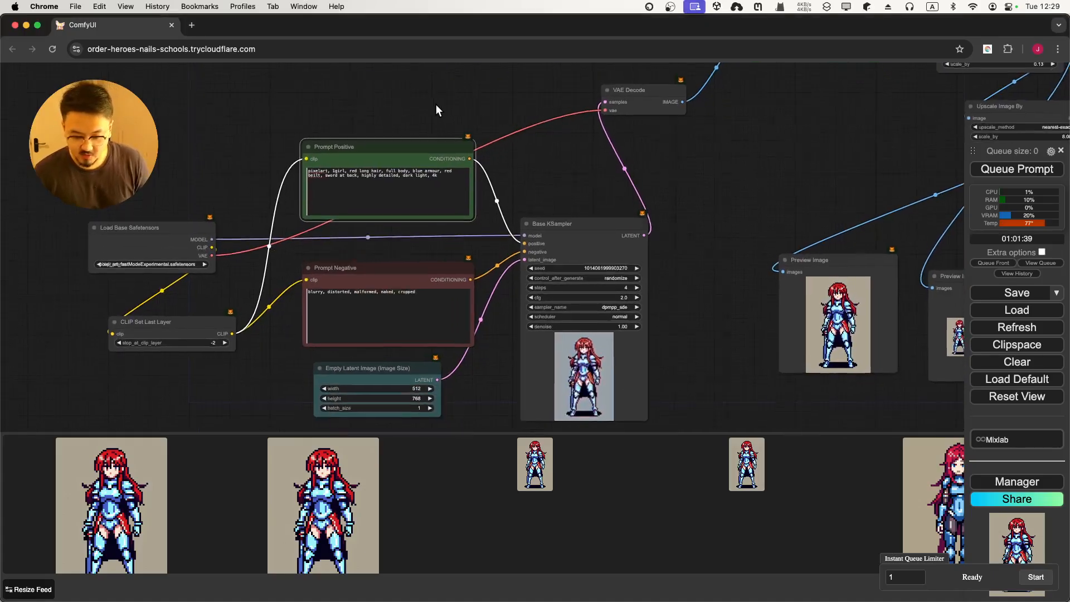
{"action": "left_click", "coordinate": [128, 498]}
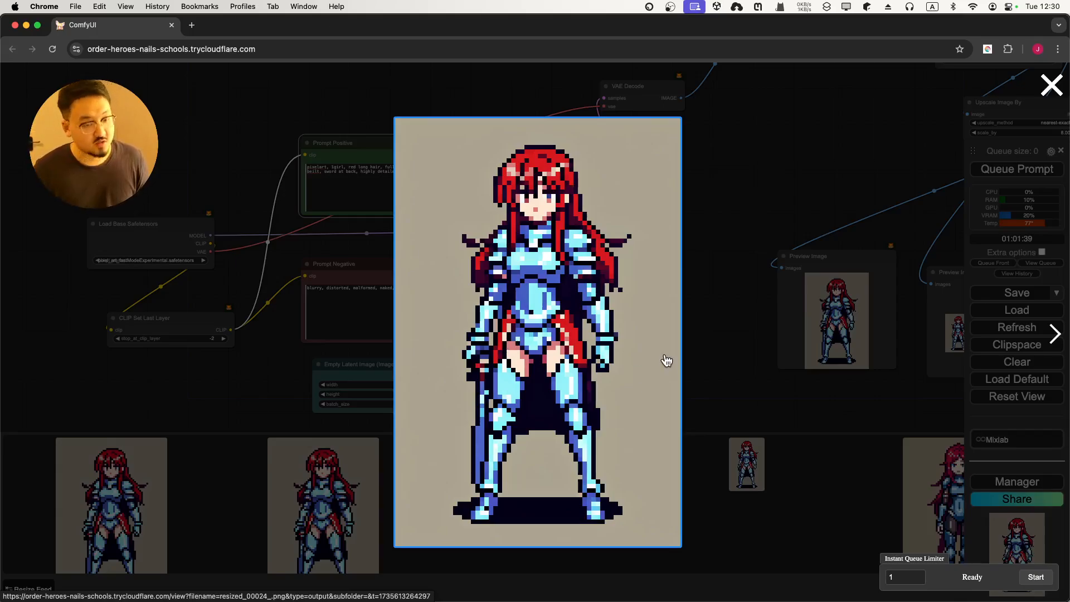
{"action": "left_click", "coordinate": [251, 356]}
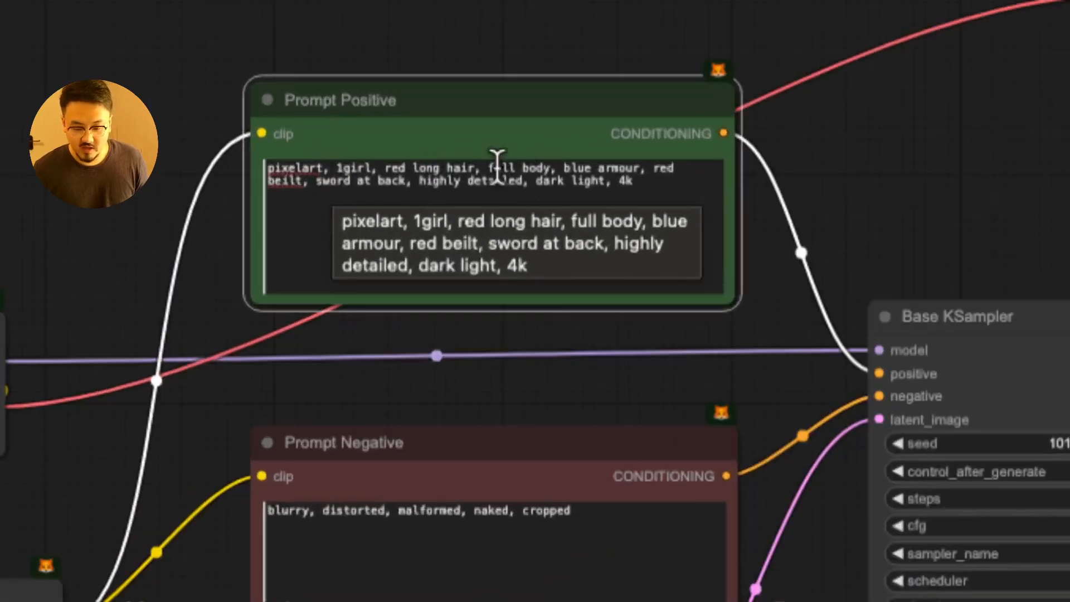
Correct the misspelled word "beilt" to "belt" in the Prompt Positive node.
{"action": "left_click", "coordinate": [278, 185]}
{"action": "right_click", "coordinate": [279, 184]}
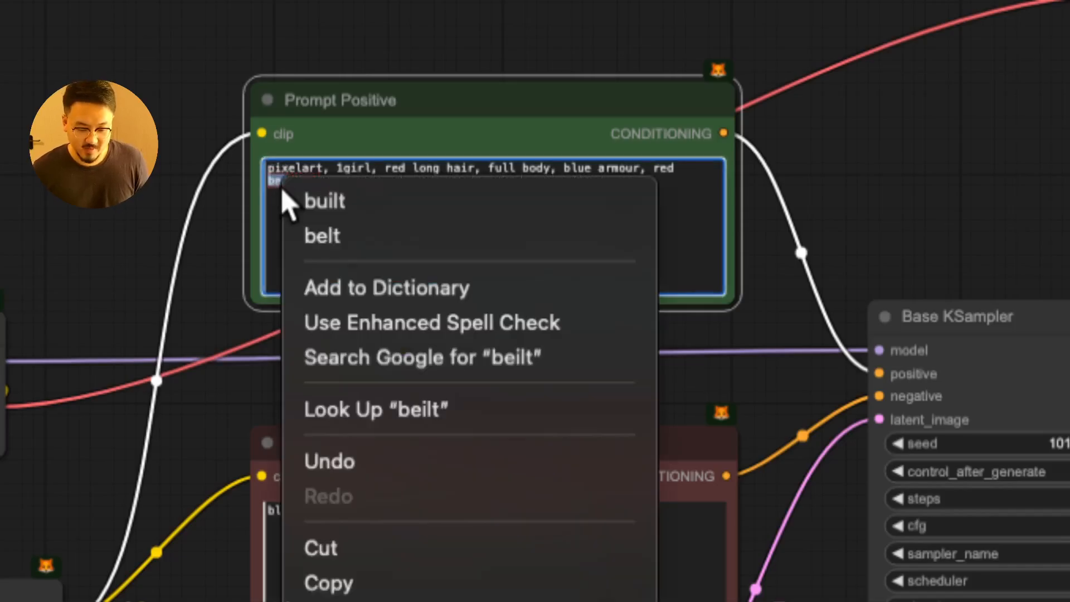
{"action": "left_click", "coordinate": [313, 236]}
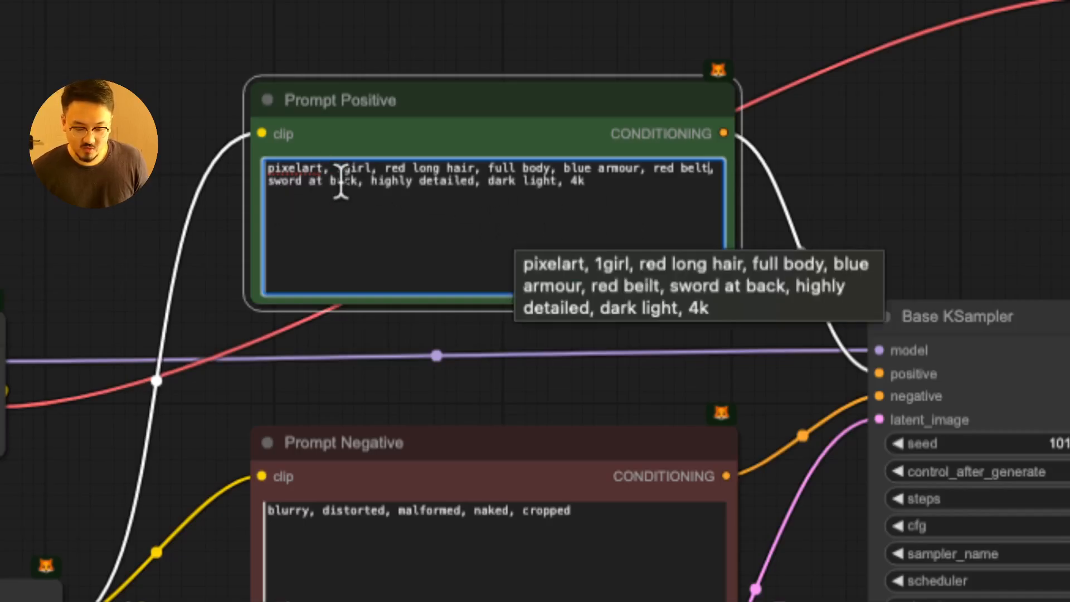
{"action": "left_click", "coordinate": [462, 204]}
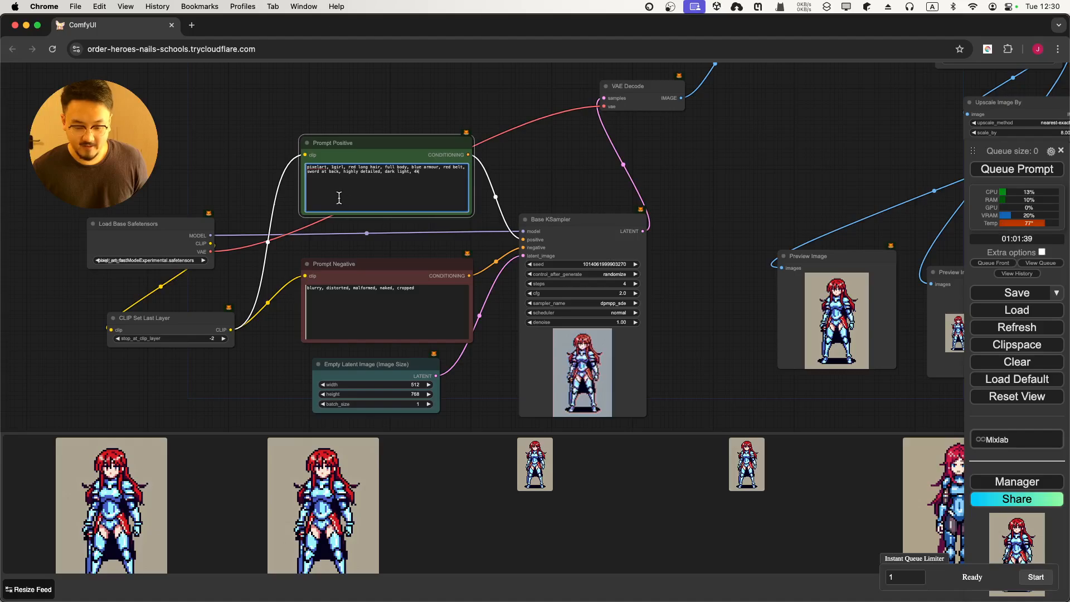
Queue the workflow five times to generate new knight sprites, and view the latest one enlarged.
{"action": "left_click", "coordinate": [978, 172]}
{"action": "left_click", "coordinate": [975, 173]}
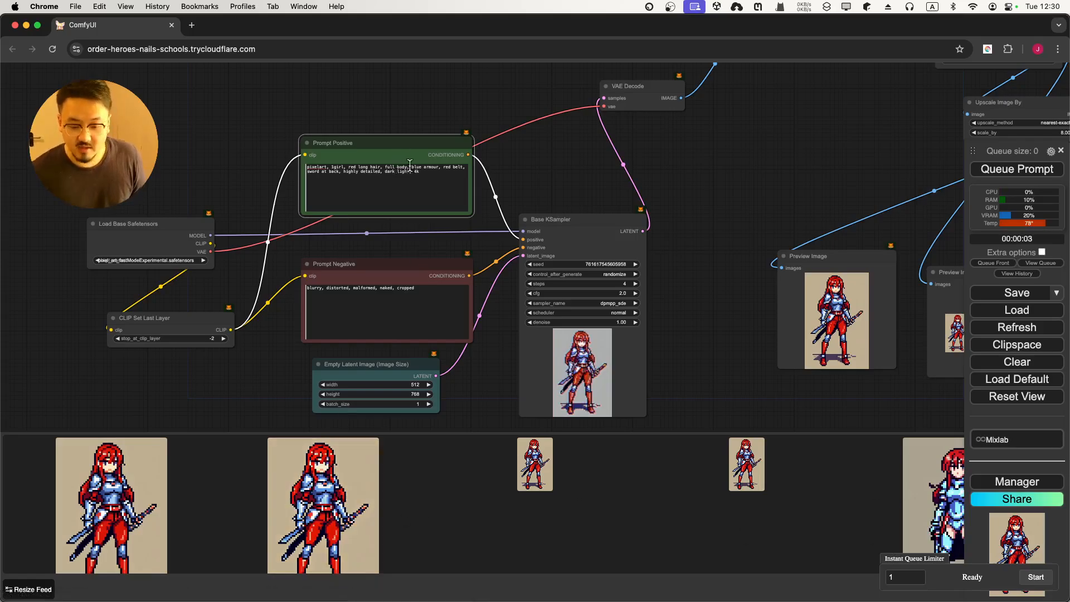
{"action": "left_click", "coordinate": [984, 169]}
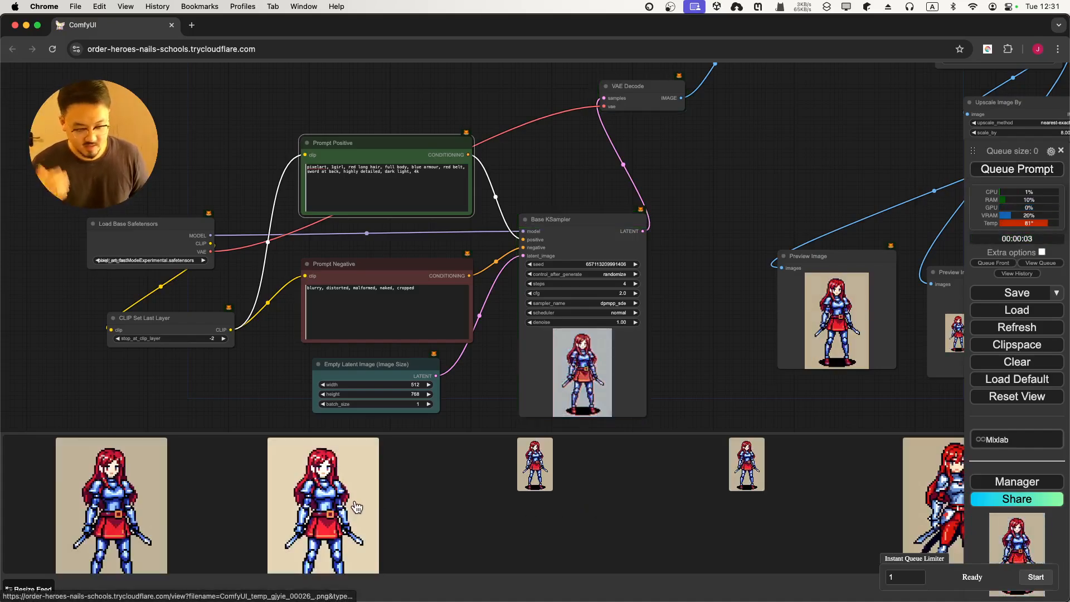
{"action": "left_click", "coordinate": [1019, 169]}
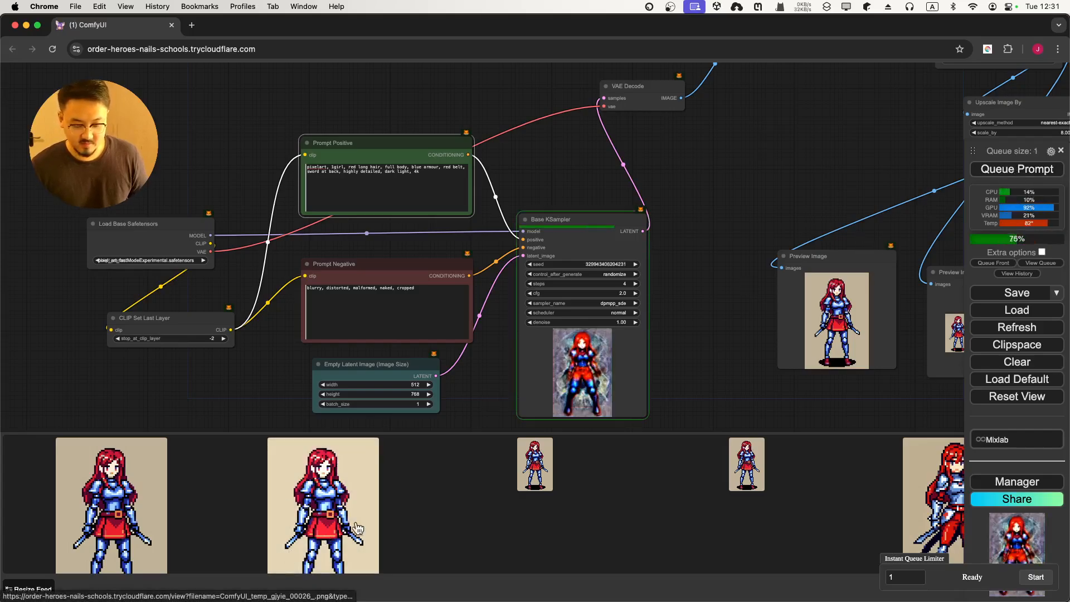
{"action": "left_click", "coordinate": [982, 170]}
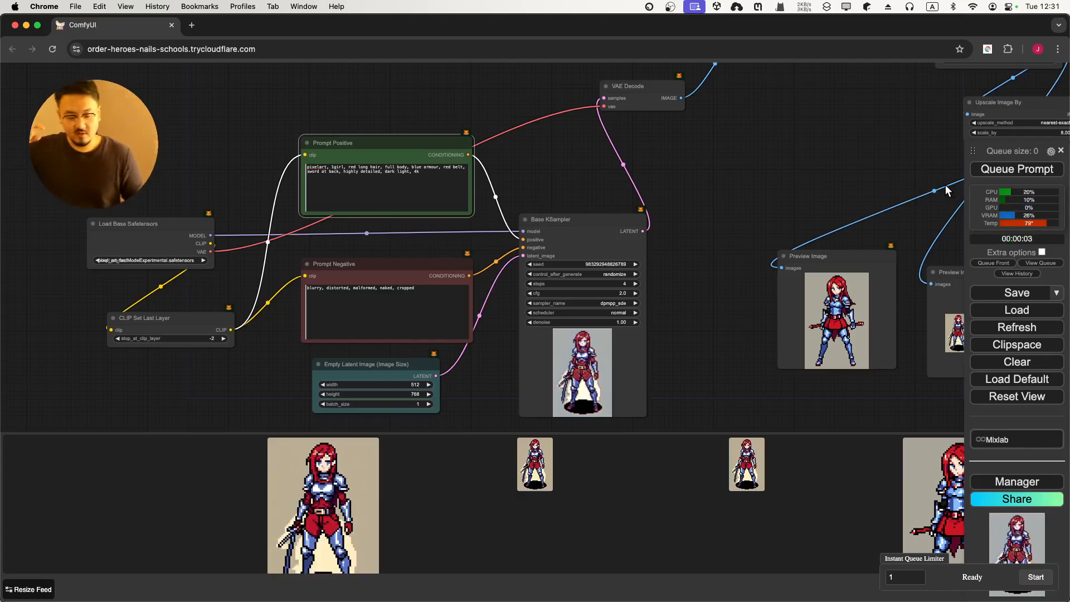
{"action": "left_click", "coordinate": [993, 170]}
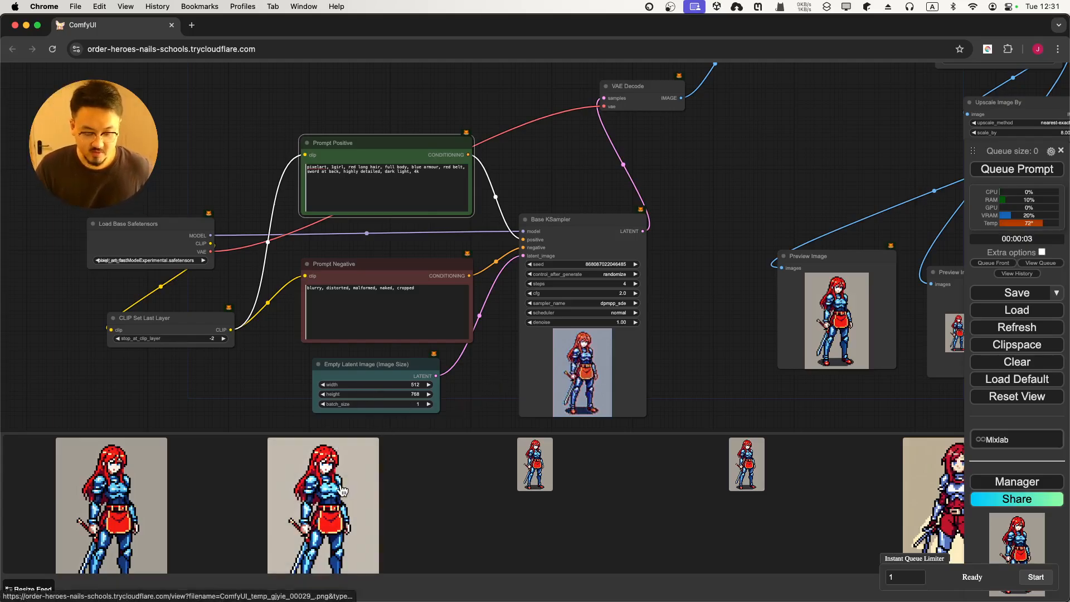
{"action": "left_click", "coordinate": [139, 497]}
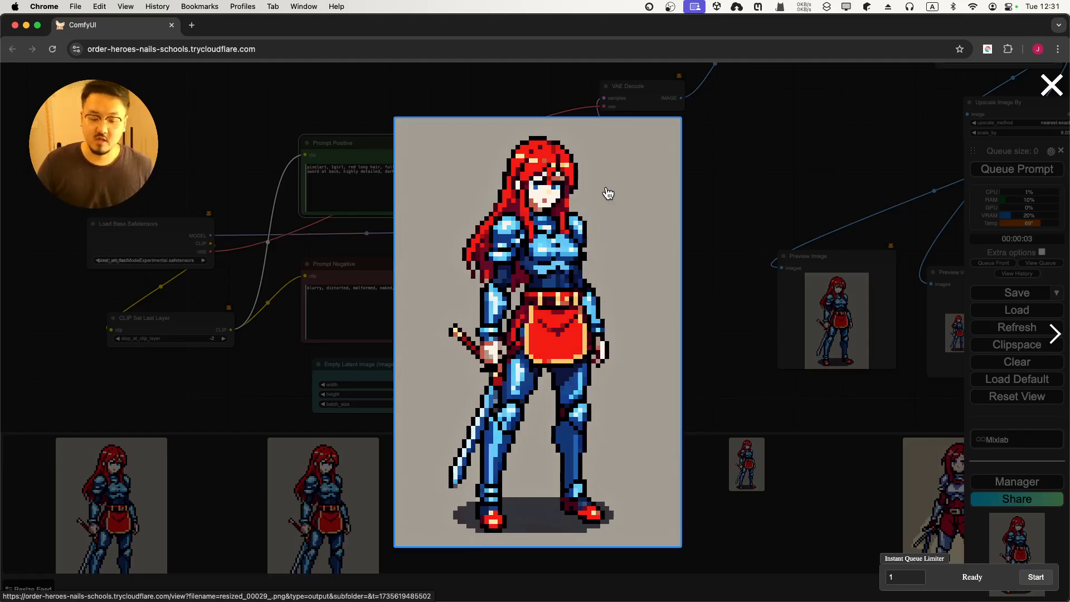
{"action": "left_click", "coordinate": [759, 216]}
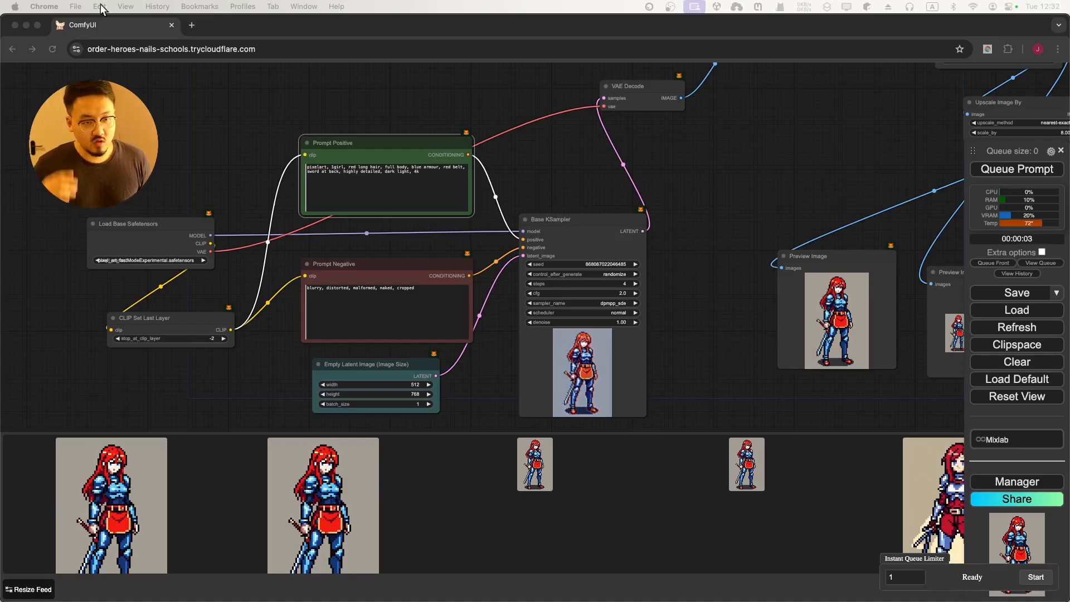
Examine which checkpoint file is selected in the Load Base Safetensors node.
{"action": "scroll", "coordinate": [123, 226], "scroll_direction": "down", "scroll_amount": 5}
{"action": "scroll", "coordinate": [122, 227], "scroll_direction": "up", "scroll_amount": 10}
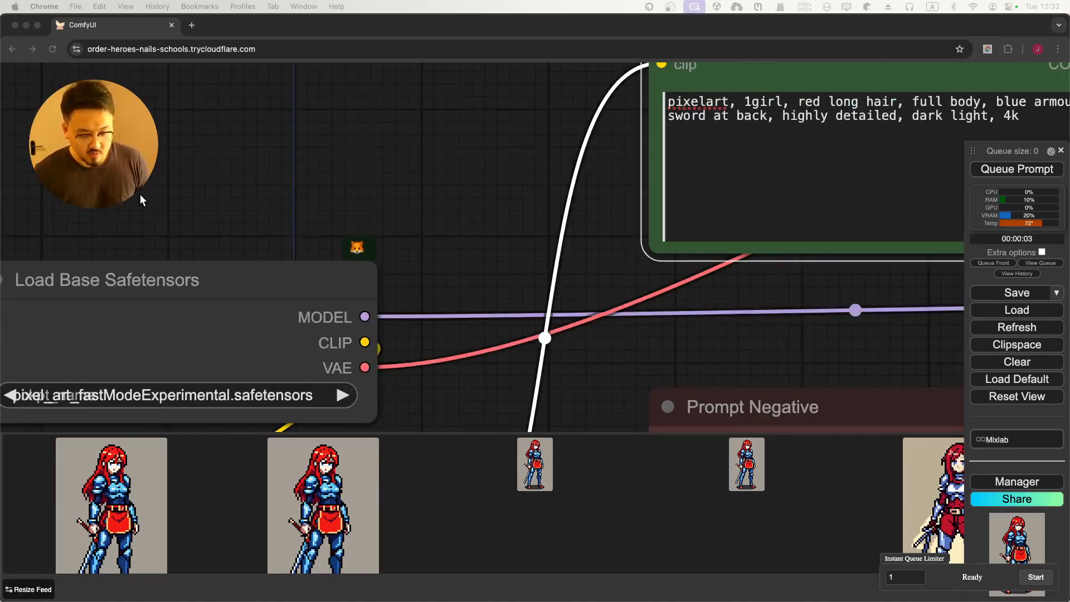
{"action": "left_click_drag", "start_coordinate": [139, 189], "coordinate": [285, 50]}
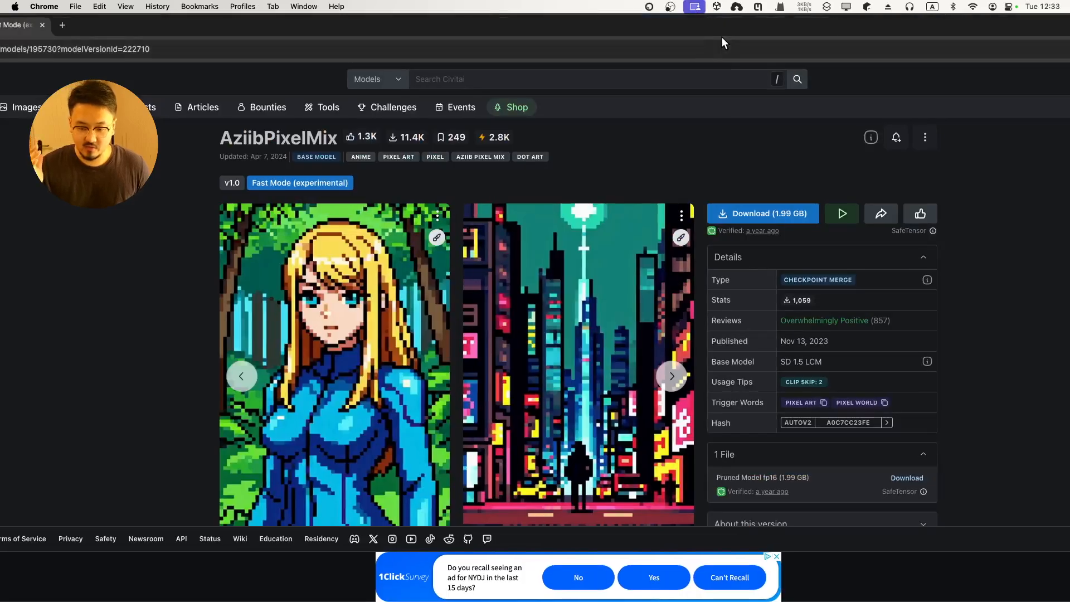
Maximize the window with the Civitai AziibPixelMix page and read the model's details, recommended resolutions and Fast Mode settings.
{"action": "double_click", "coordinate": [719, 28]}
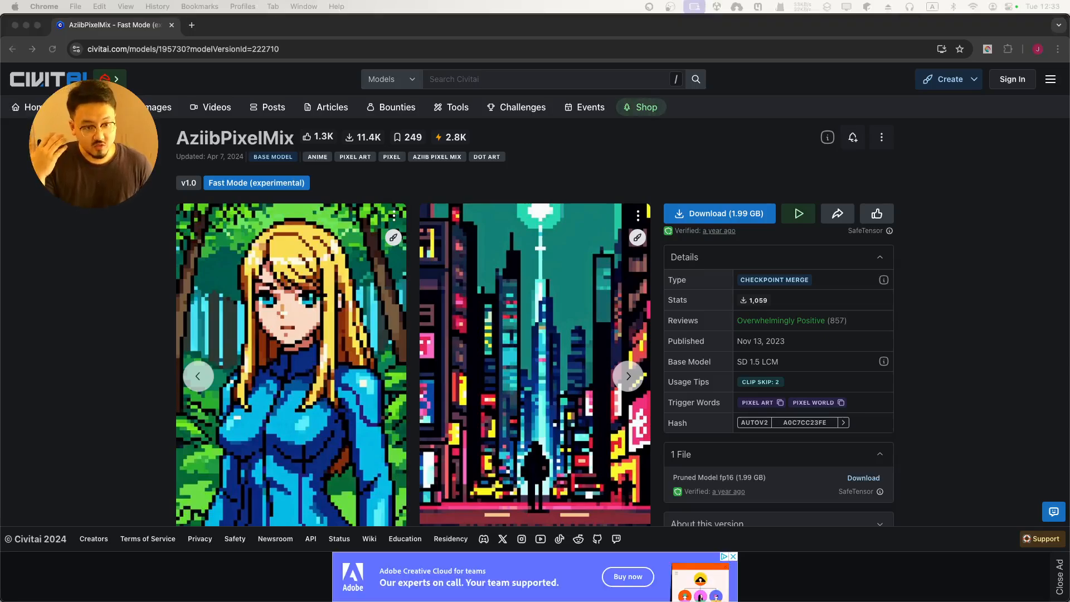
{"action": "left_click", "coordinate": [987, 308]}
{"action": "scroll", "coordinate": [947, 356], "scroll_direction": "down", "scroll_amount": 5}
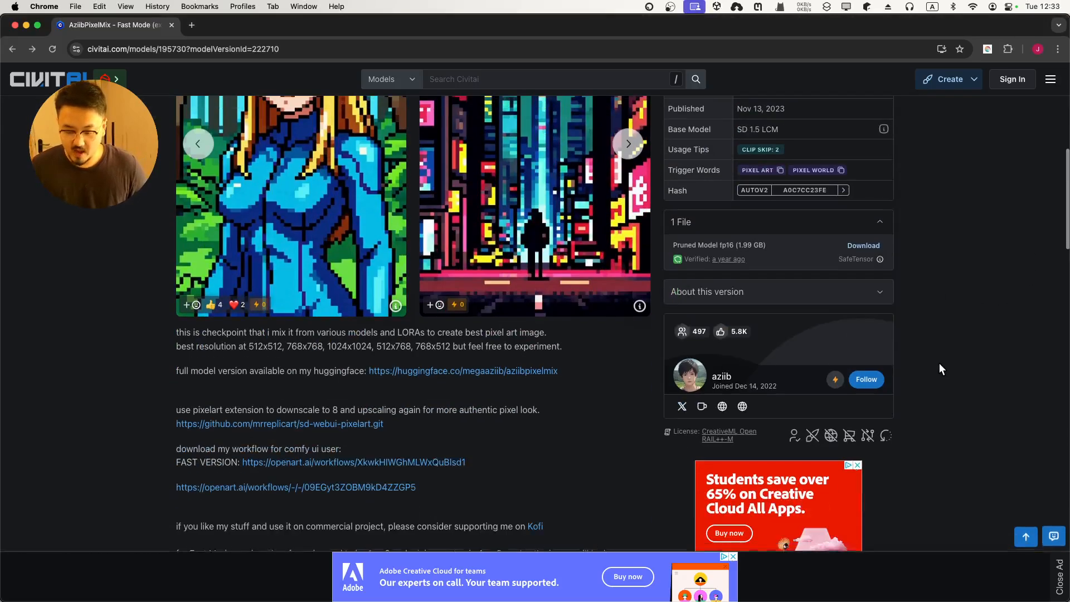
{"action": "scroll", "coordinate": [642, 426], "scroll_direction": "down", "scroll_amount": 2}
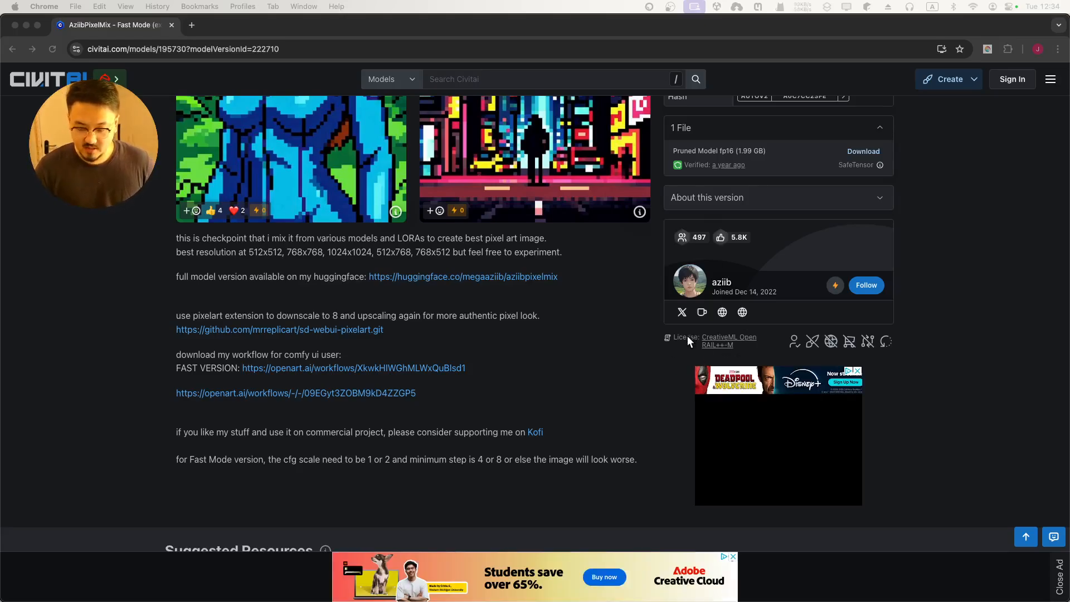
{"action": "scroll", "coordinate": [567, 218], "scroll_direction": "up", "scroll_amount": 6}
{"action": "scroll", "coordinate": [693, 230], "scroll_direction": "down", "scroll_amount": 2}
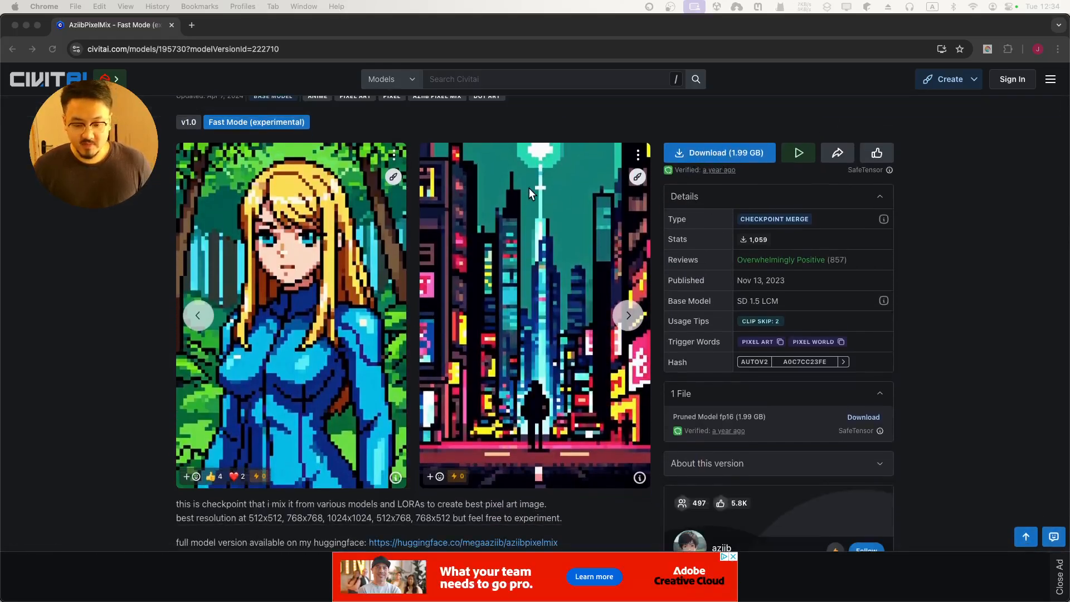
Switch back to the ComfyUI window and move the Load Base Safetensors node further left, clear of the CLIP Set Last Layer node.
{"action": "key", "text": "ctrl+Up"}
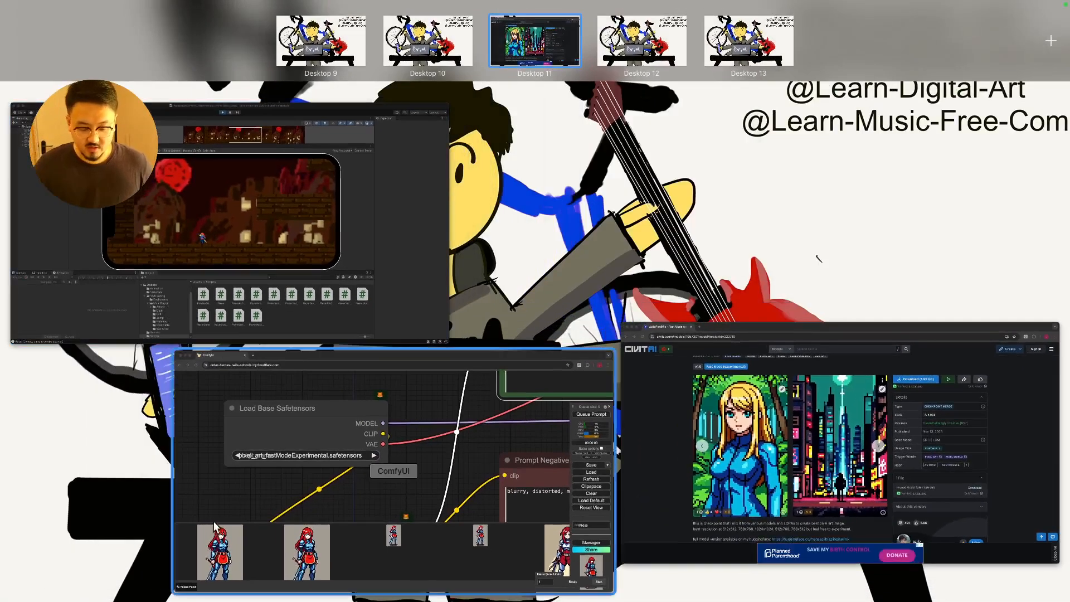
{"action": "left_click", "coordinate": [292, 399]}
{"action": "left_click_drag", "start_coordinate": [283, 66], "coordinate": [302, 102]}
{"action": "left_click", "coordinate": [302, 103]}
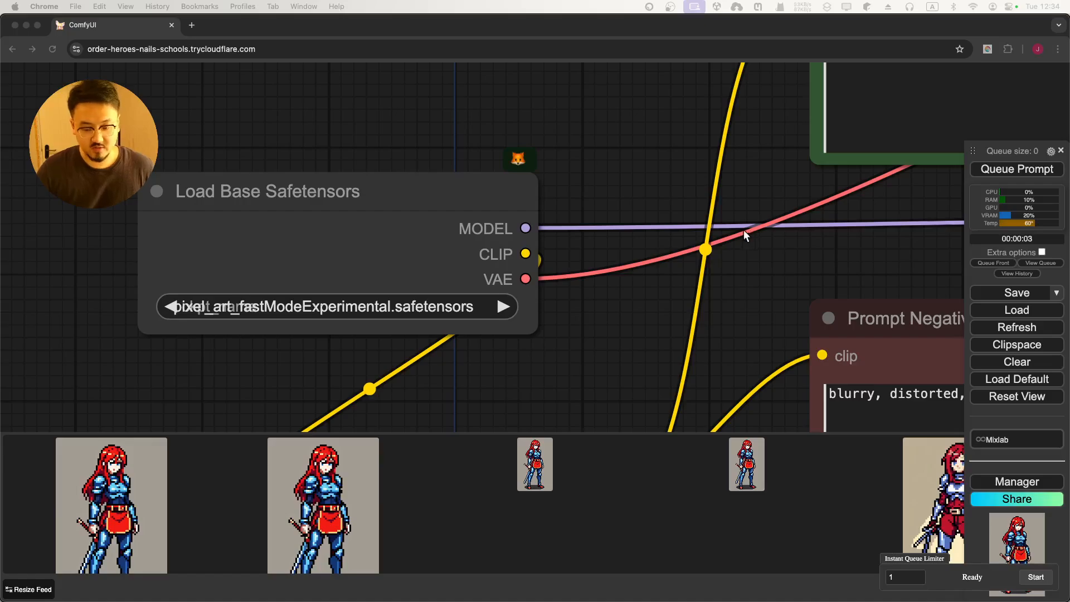
{"action": "scroll", "coordinate": [523, 309], "scroll_direction": "down", "scroll_amount": 5}
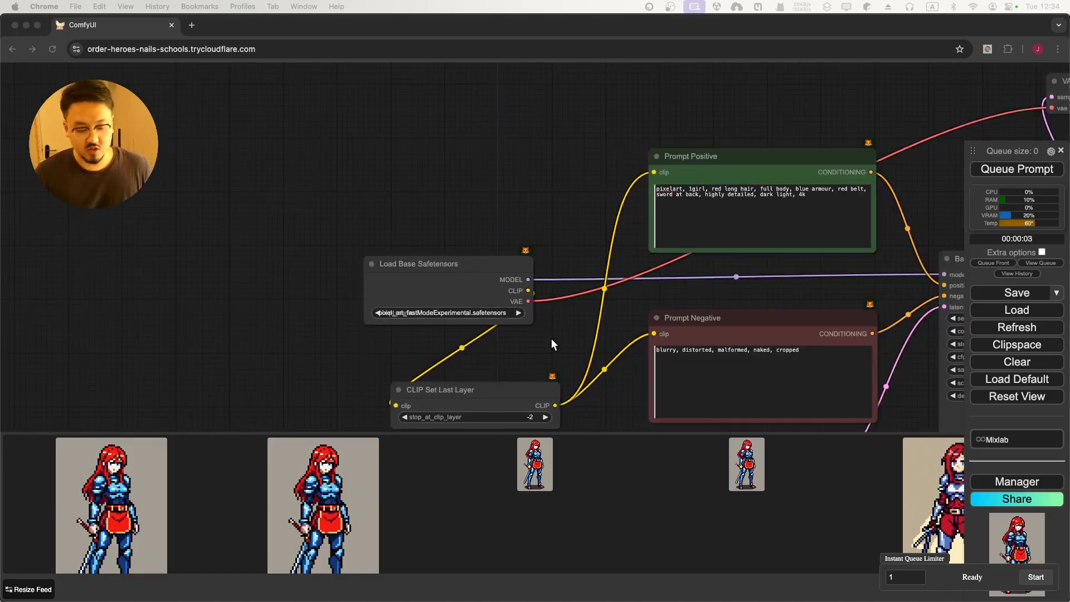
{"action": "left_click_drag", "start_coordinate": [550, 339], "coordinate": [401, 263]}
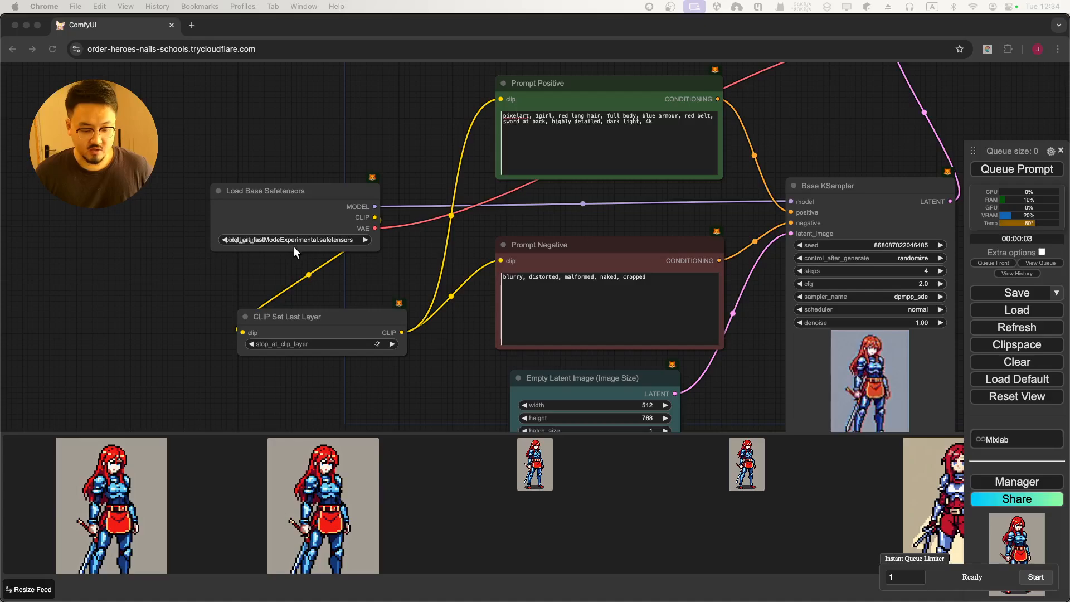
{"action": "left_click", "coordinate": [283, 186]}
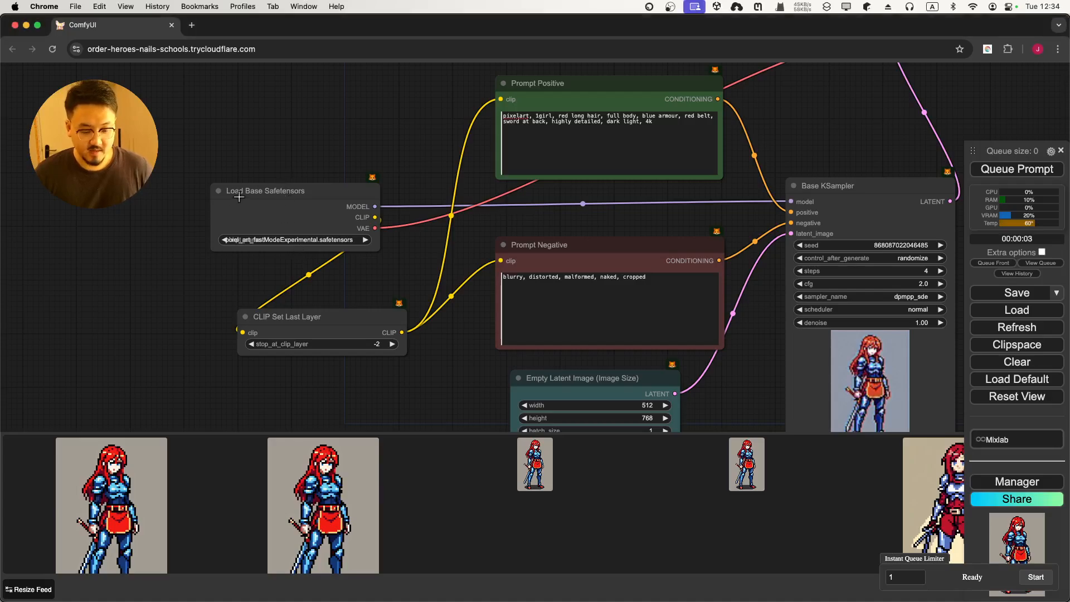
{"action": "left_click_drag", "start_coordinate": [261, 191], "coordinate": [115, 165]}
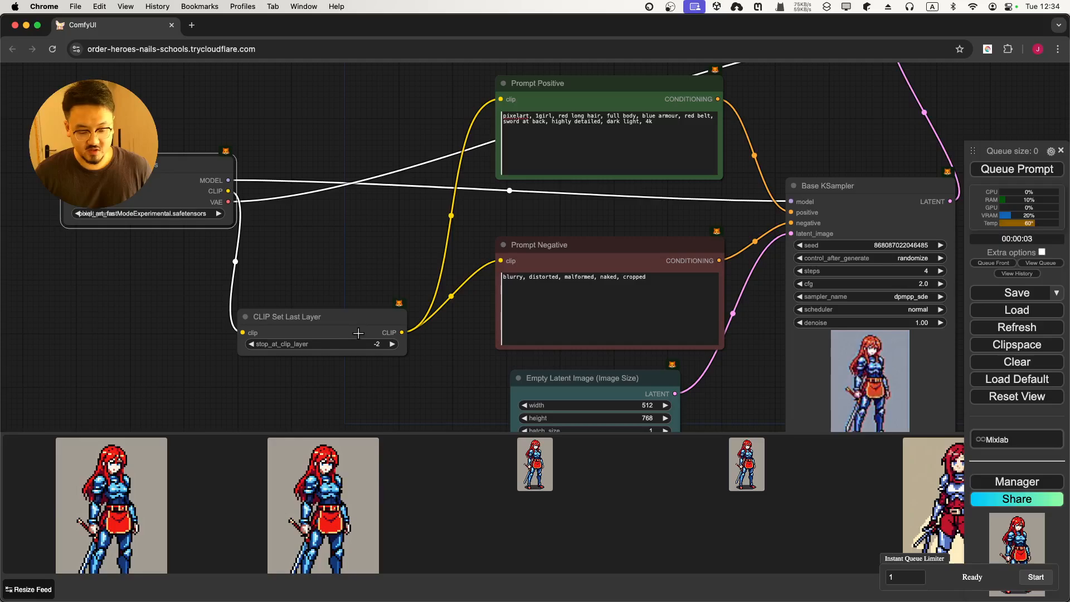
Place the CLIP Set Last Layer node higher between the loader and prompt nodes, and raise the Base KSampler node beside Prompt Positive.
{"action": "left_click_drag", "start_coordinate": [322, 310], "coordinate": [346, 270]}
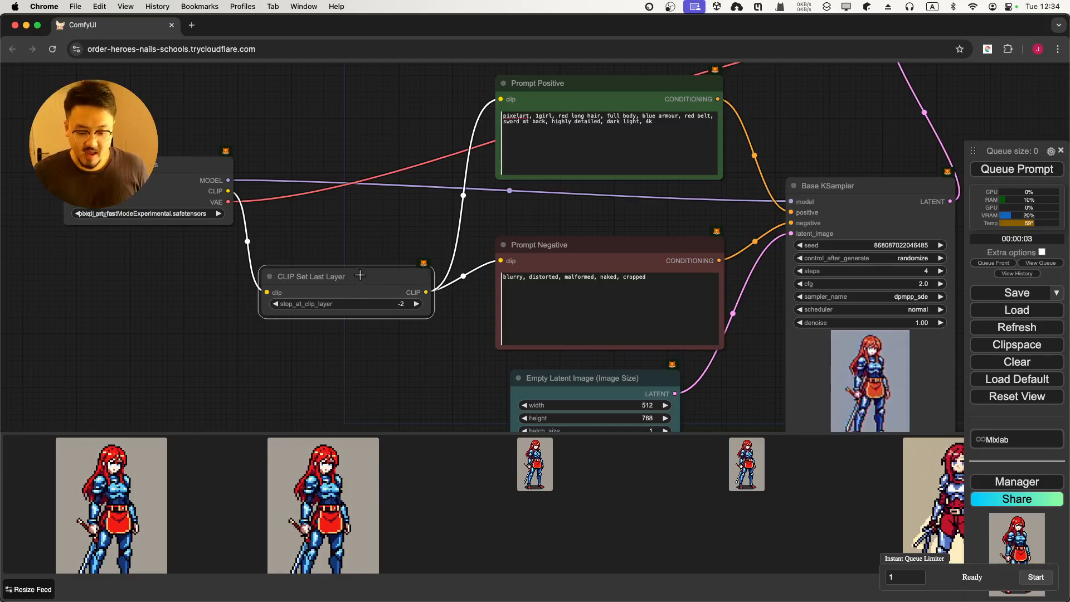
{"action": "left_click_drag", "start_coordinate": [359, 275], "coordinate": [386, 225]}
{"action": "left_click_drag", "start_coordinate": [433, 95], "coordinate": [235, 105]}
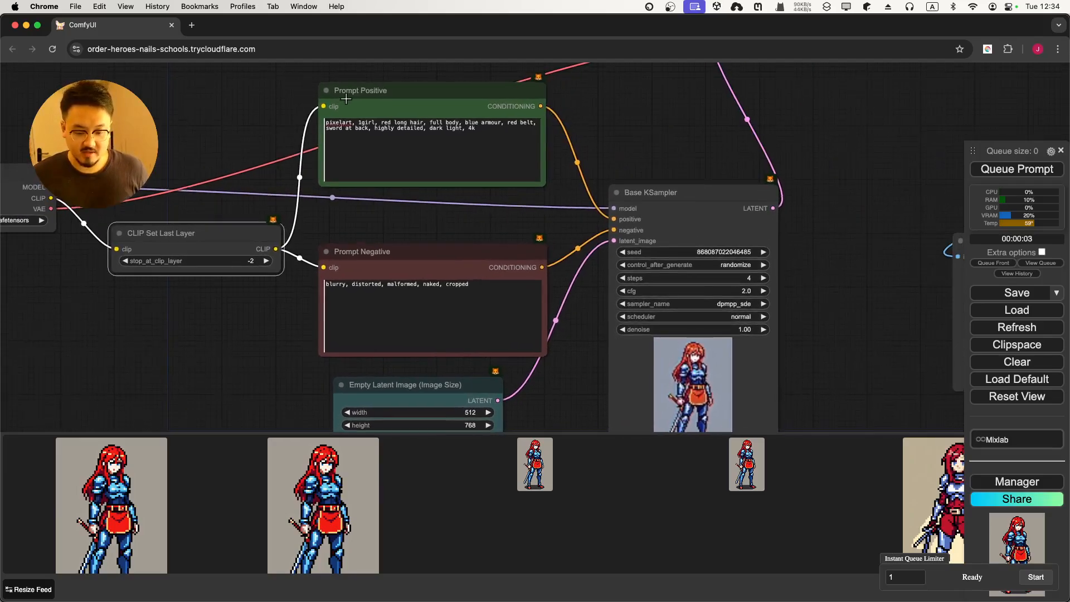
{"action": "left_click", "coordinate": [399, 266]}
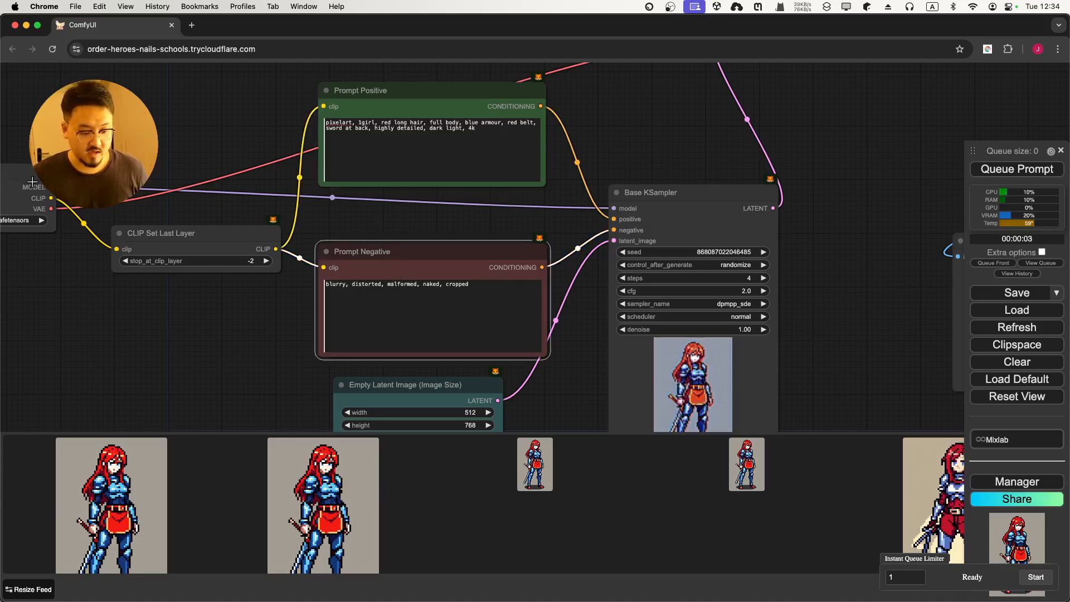
{"action": "left_click_drag", "start_coordinate": [688, 196], "coordinate": [688, 125]}
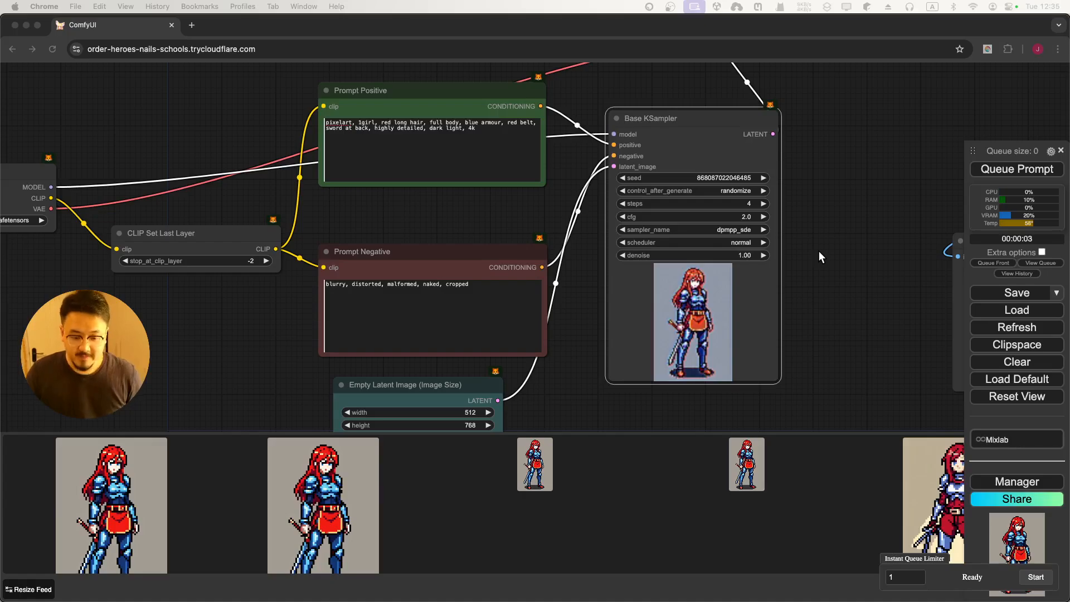
Select the Empty Latent Image node to inspect its size settings, and enlarge the latest knight sprite from the feed.
{"action": "left_click_drag", "start_coordinate": [834, 195], "coordinate": [652, 198]}
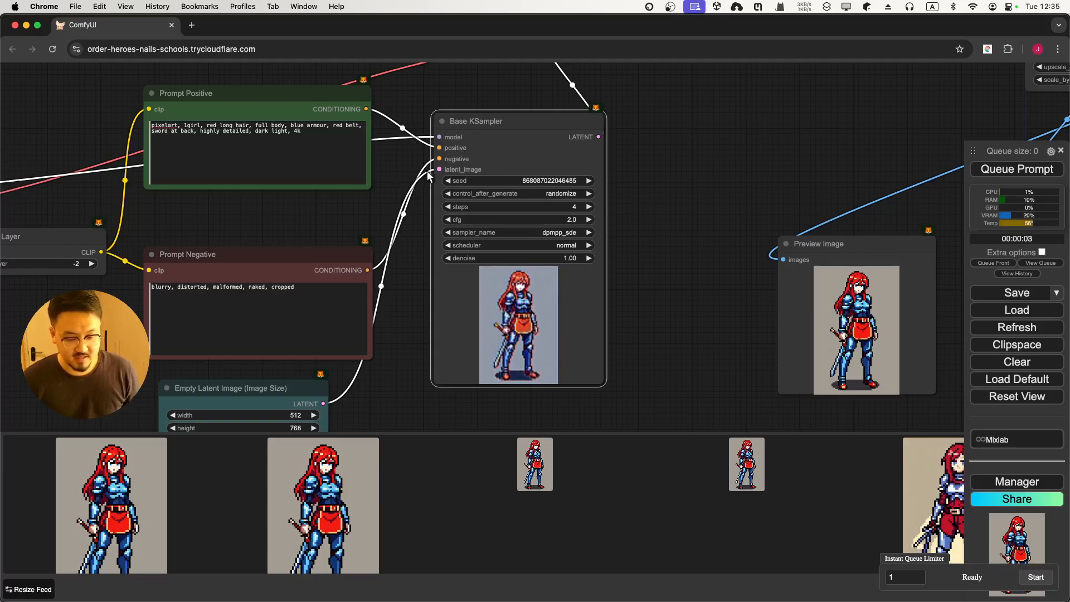
{"action": "left_click_drag", "start_coordinate": [353, 222], "coordinate": [374, 197]}
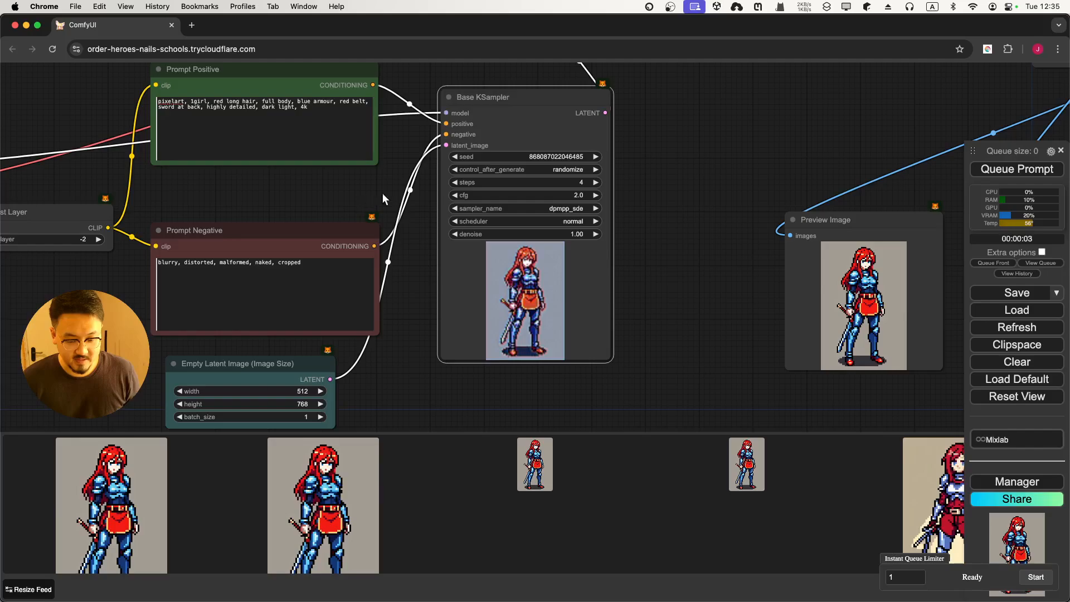
{"action": "left_click", "coordinate": [225, 369]}
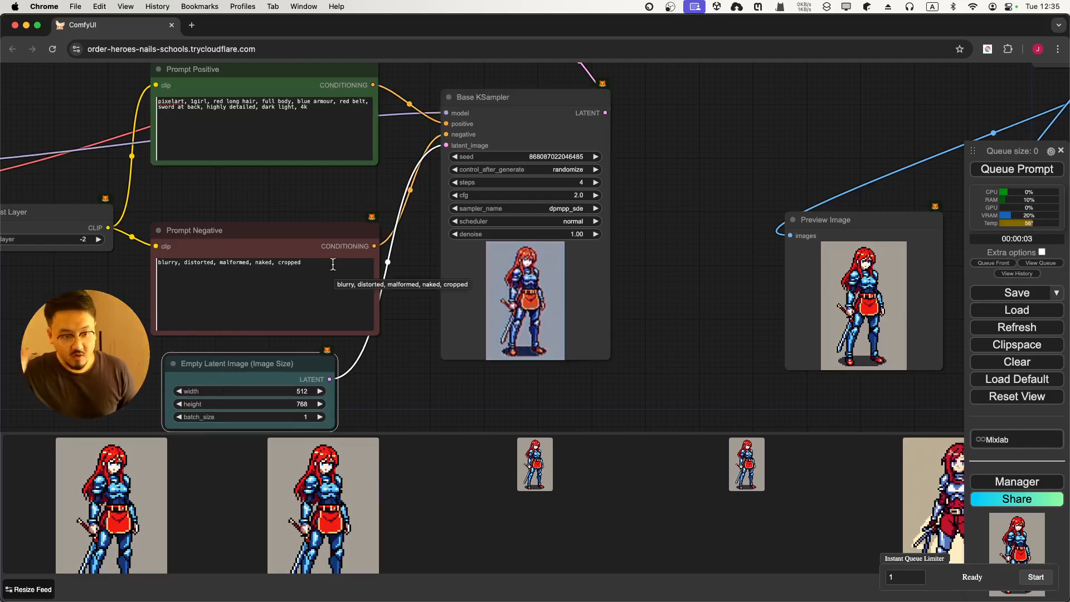
{"action": "left_click", "coordinate": [146, 474]}
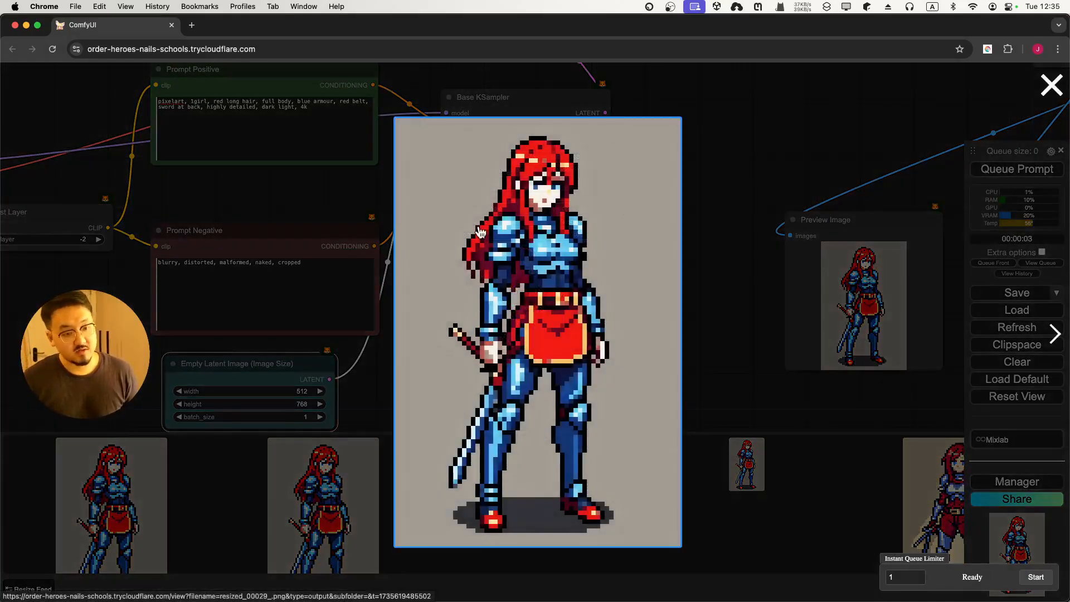
Switch to the Unity editor to view the player character in the running game, and return to the overview of open windows.
{"action": "key", "text": "ctrl+Up"}
{"action": "left_click", "coordinate": [305, 291]}
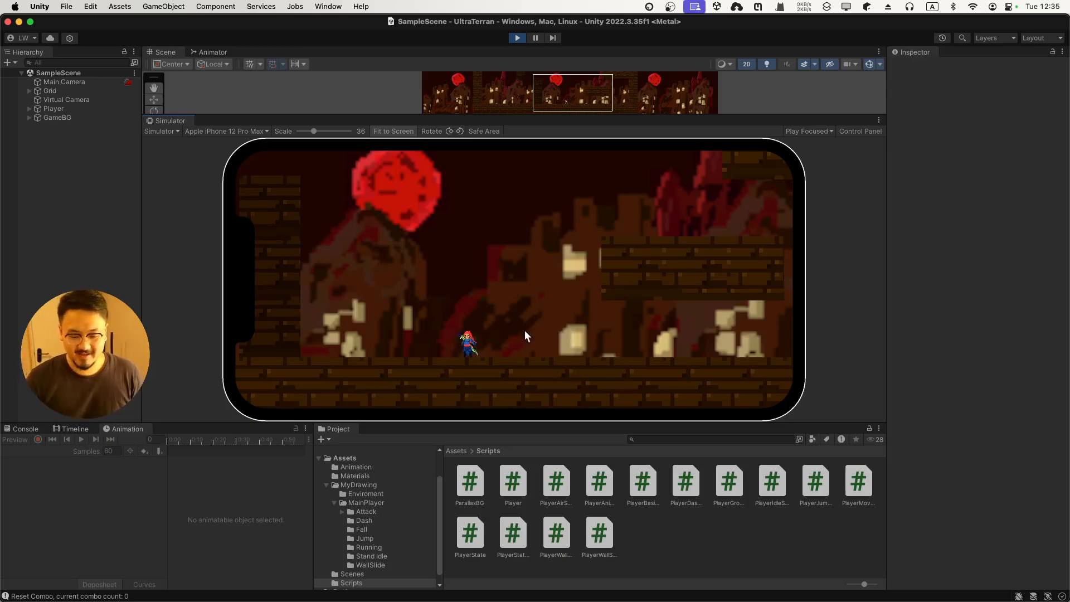
{"action": "key", "text": "ctrl+Up"}
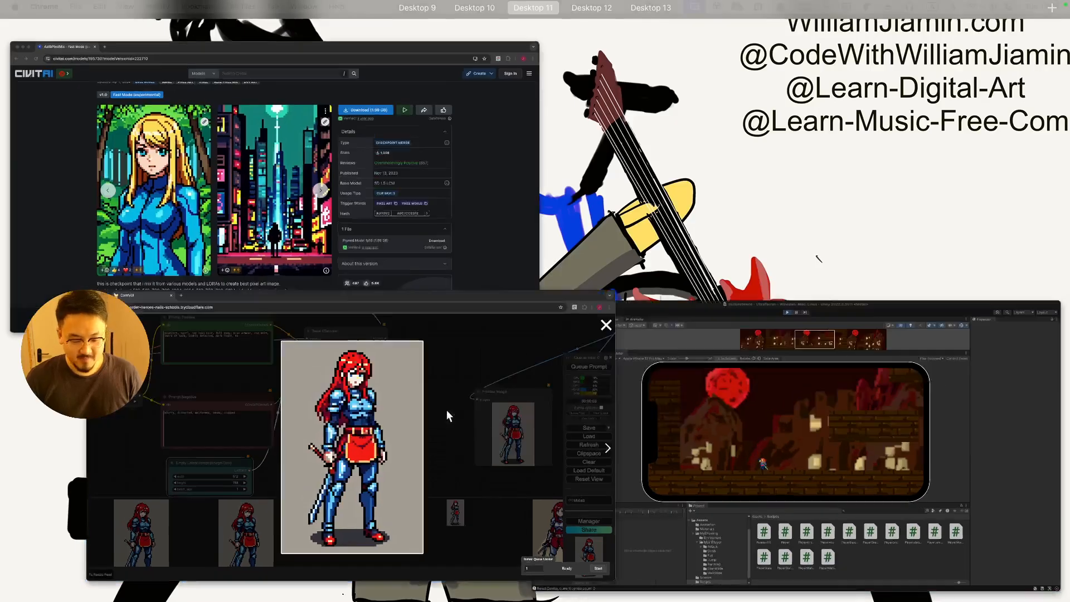
Return to ComfyUI and set the Empty Latent Image node to a width of 768 and a height of 512.
{"action": "left_click", "coordinate": [446, 410]}
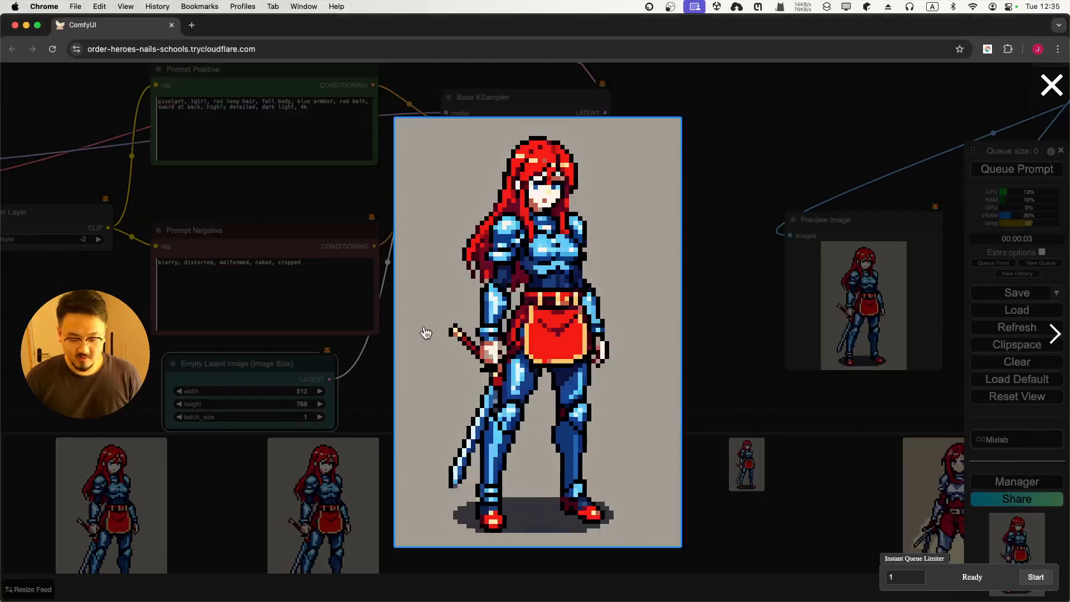
{"action": "left_click", "coordinate": [352, 345]}
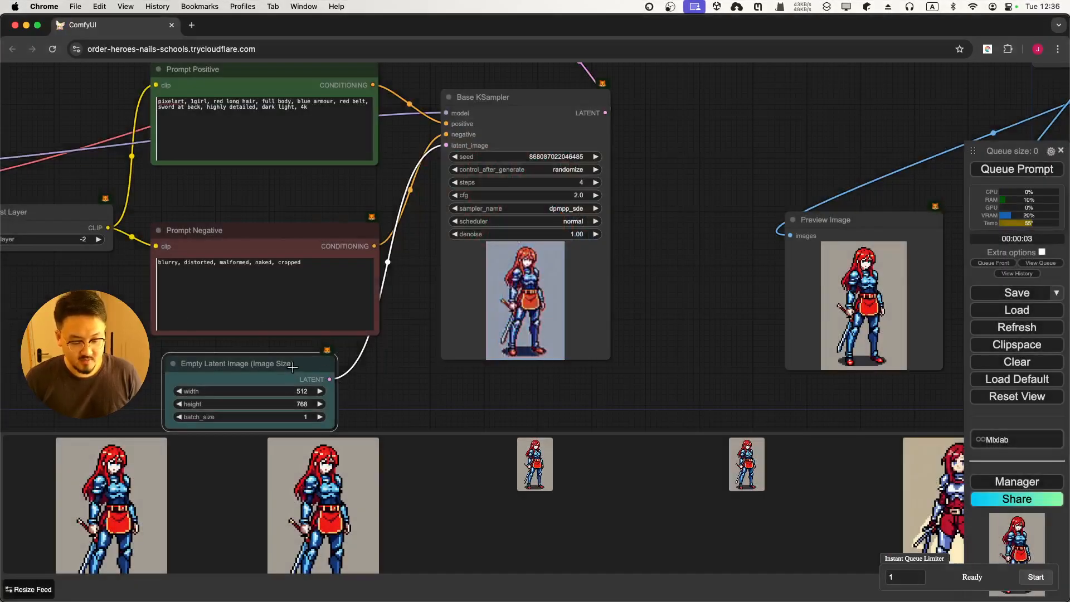
{"action": "left_click", "coordinate": [287, 407]}
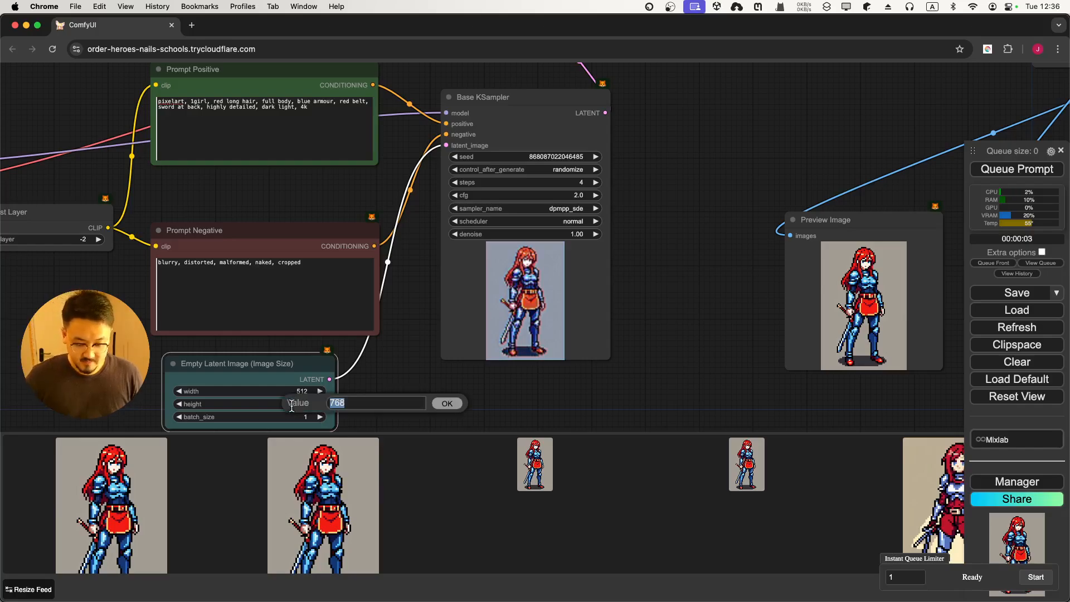
{"action": "type", "text": "512"}
{"action": "key", "text": "Return"}
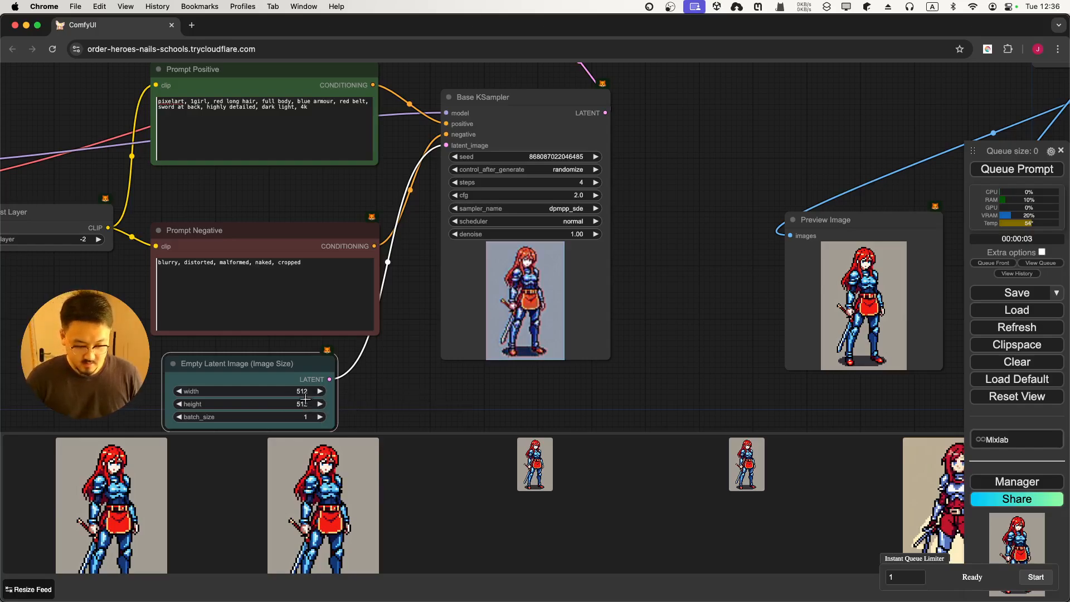
{"action": "left_click", "coordinate": [301, 392]}
{"action": "type", "text": "76"}
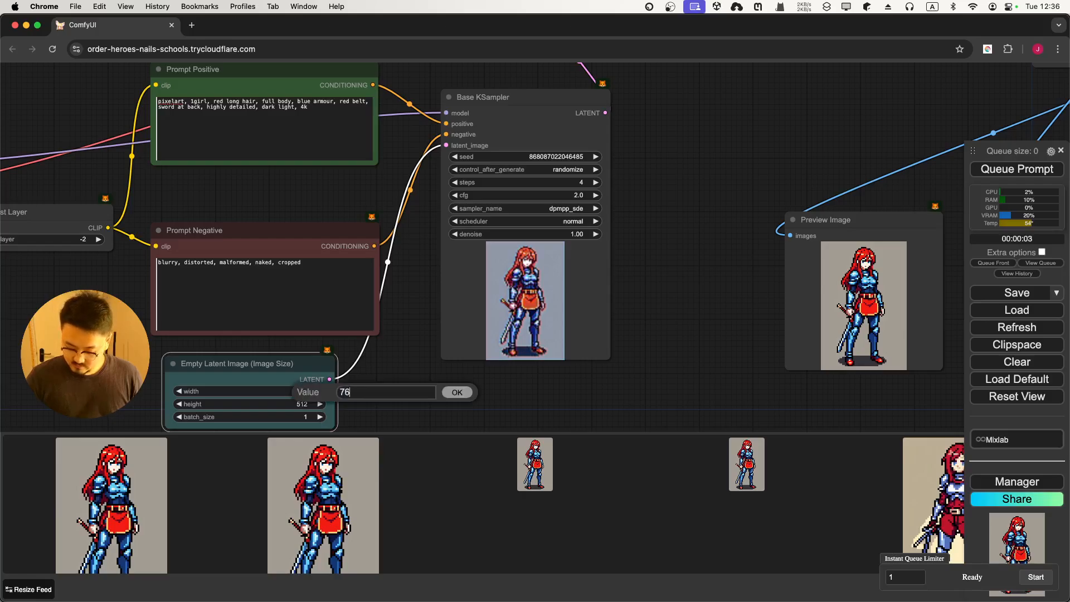
{"action": "type", "text": "8"}
{"action": "key", "text": "Return"}
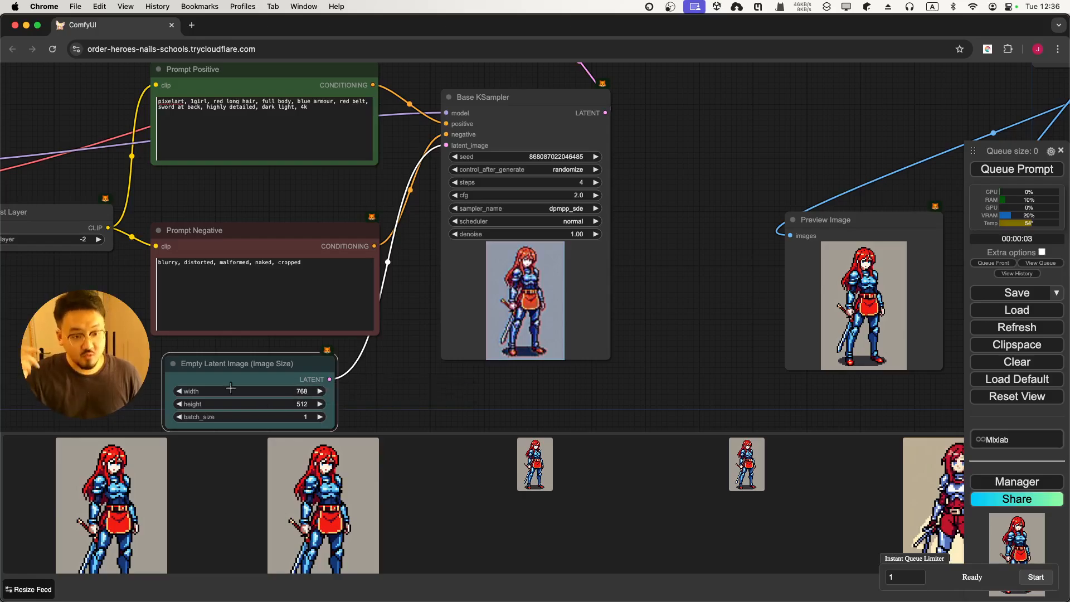
Generate a sprite at the new landscape size, enlarge the result from the image feed, and close it again.
{"action": "left_click", "coordinate": [998, 172]}
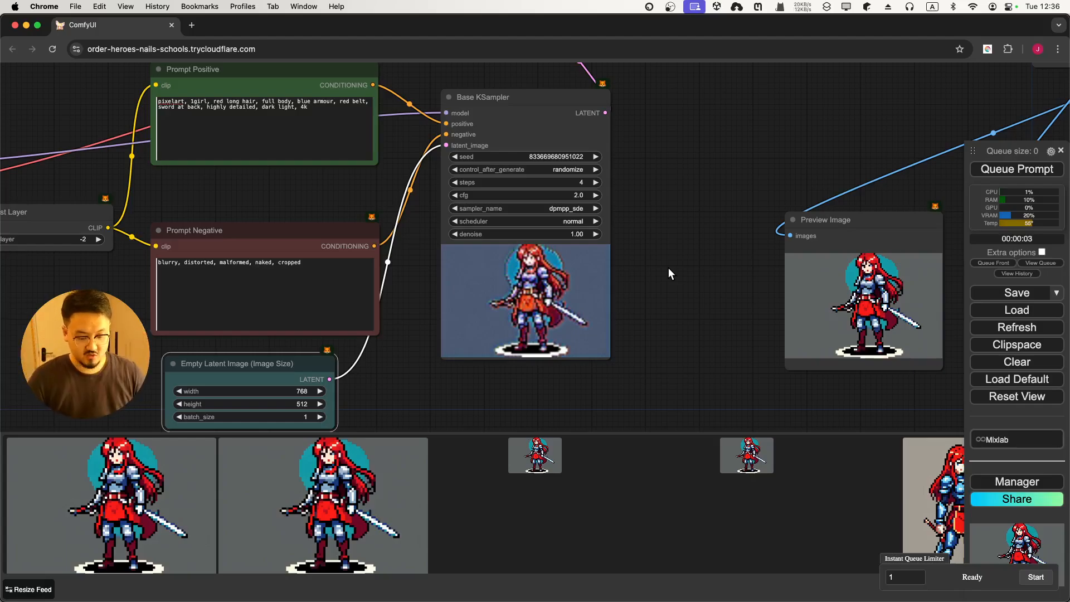
{"action": "left_click", "coordinate": [388, 484]}
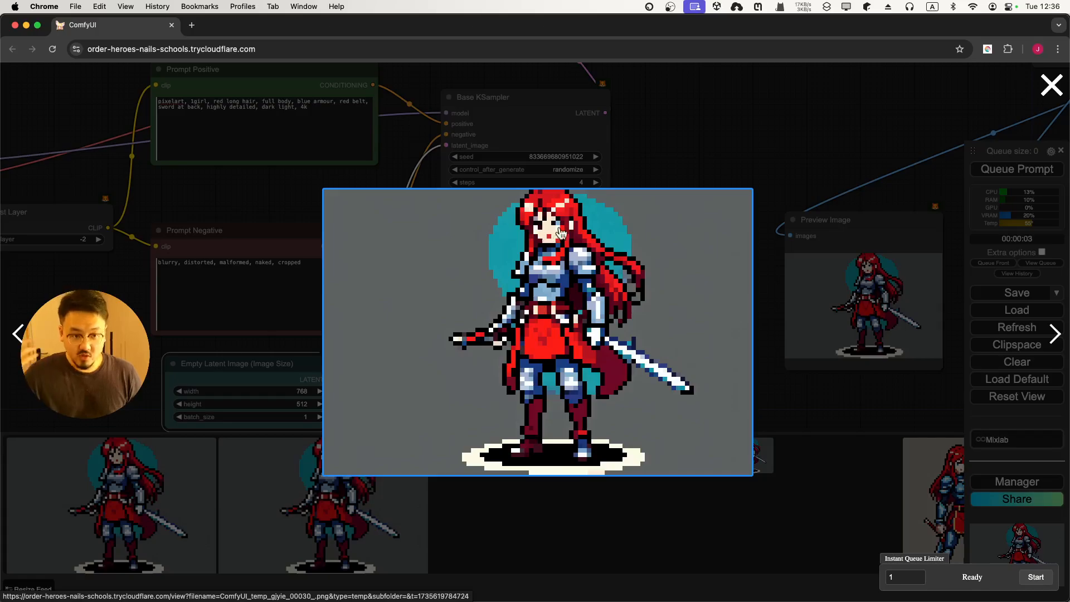
{"action": "left_click", "coordinate": [1052, 89]}
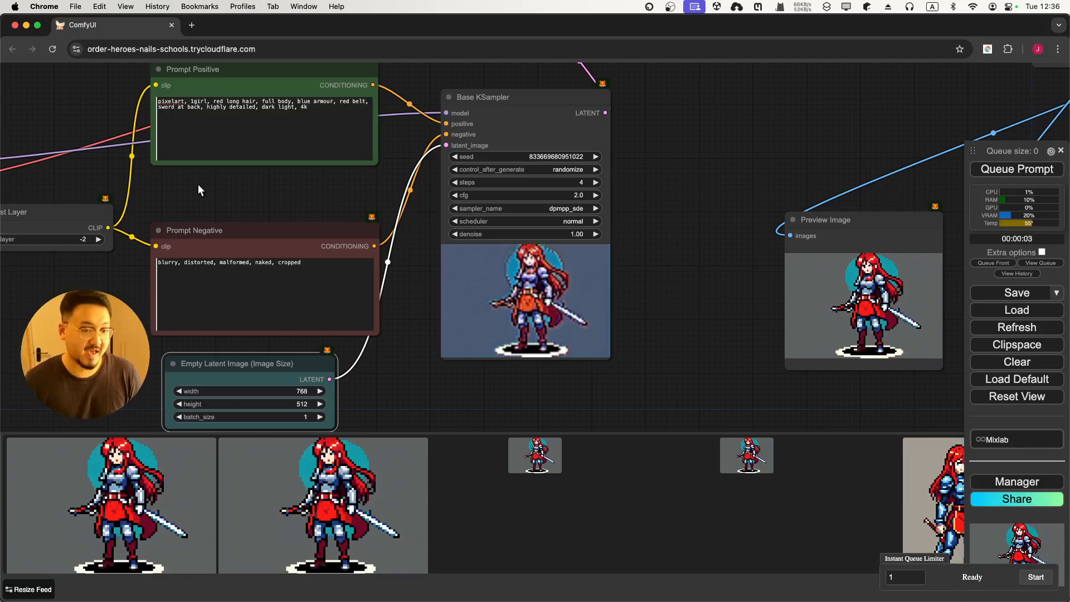
Change "full body" to "half body" in the Prompt Positive text and generate a new image.
{"action": "left_click_drag", "start_coordinate": [219, 198], "coordinate": [235, 269]}
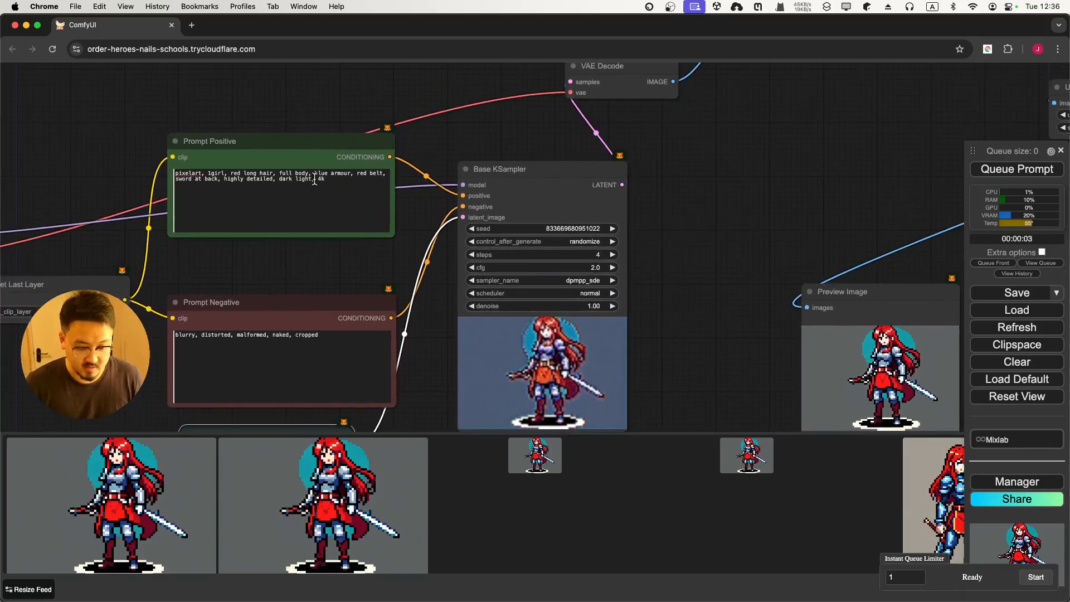
{"action": "left_click", "coordinate": [298, 171]}
{"action": "double_click", "coordinate": [282, 169]}
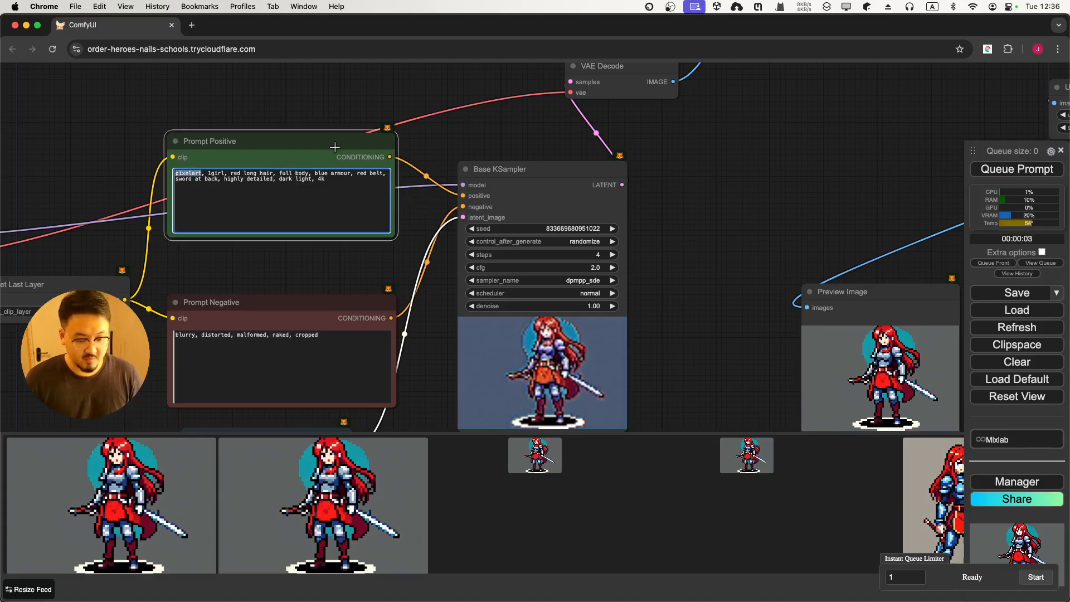
{"action": "left_click", "coordinate": [282, 173]}
{"action": "double_click", "coordinate": [284, 174]}
{"action": "type", "text": "half"}
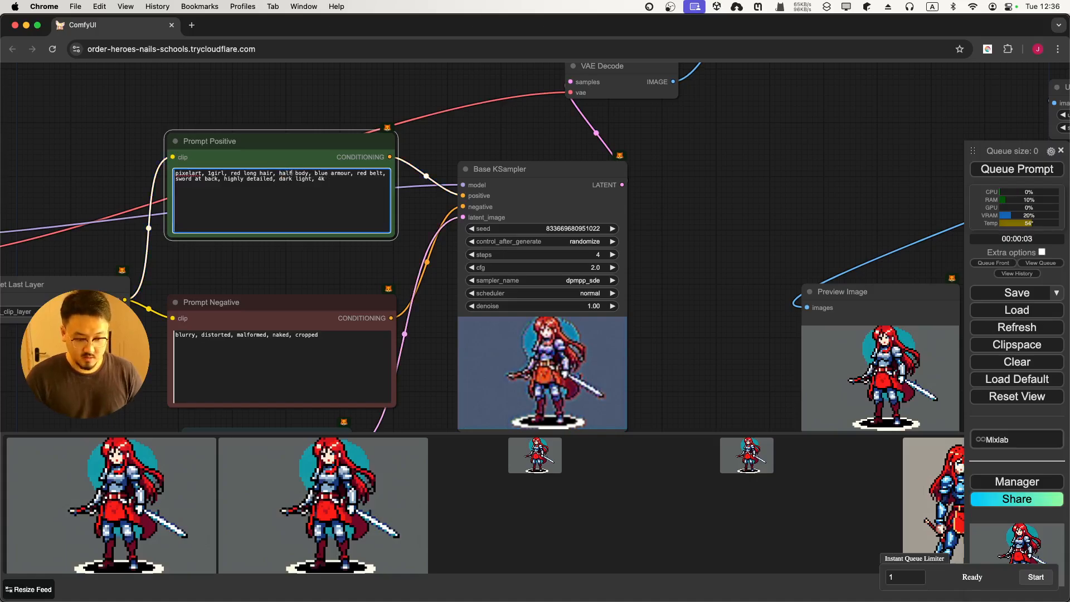
{"action": "left_click", "coordinate": [994, 170]}
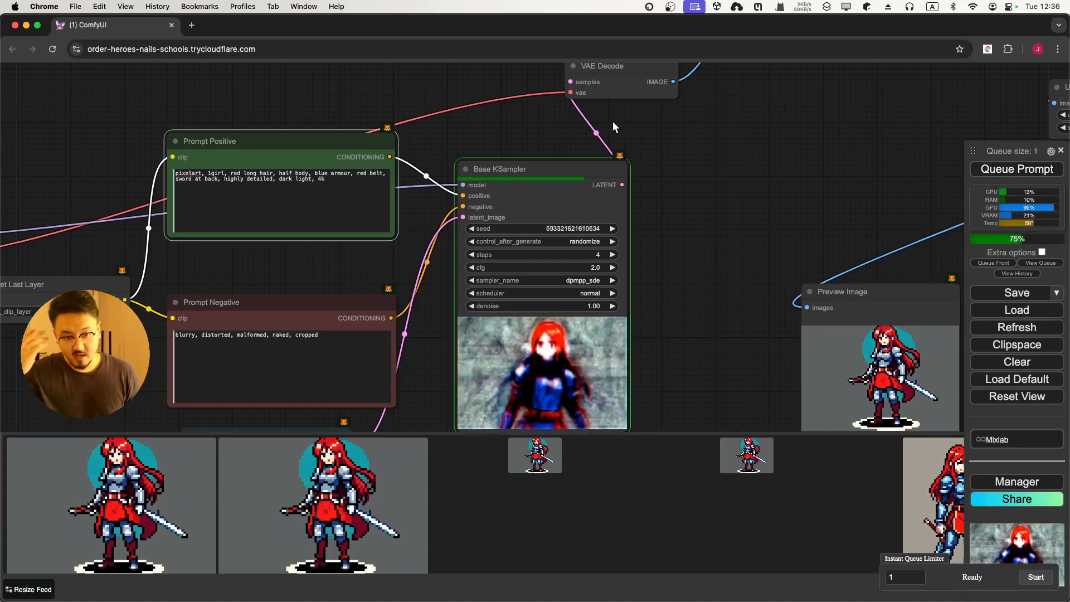
Browse the image feed of generated sprites and enlarge the half-body red-haired knight on the grey background.
{"action": "scroll", "coordinate": [690, 355], "scroll_direction": "down", "scroll_amount": 5}
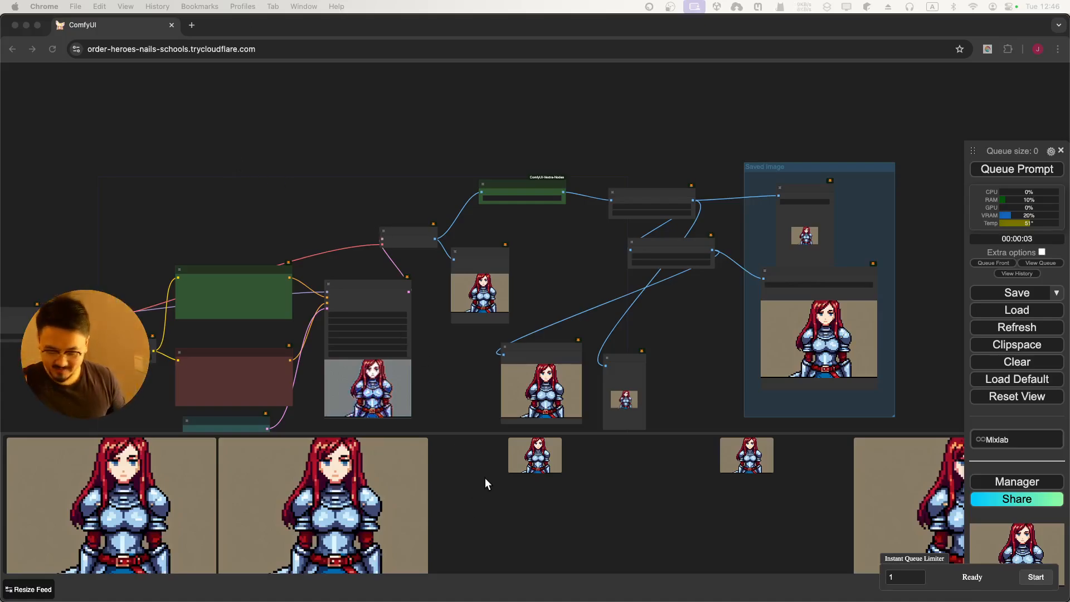
{"action": "scroll", "coordinate": [479, 502], "scroll_direction": "down", "scroll_amount": 1}
{"action": "scroll", "coordinate": [379, 512], "scroll_direction": "up", "scroll_amount": 5}
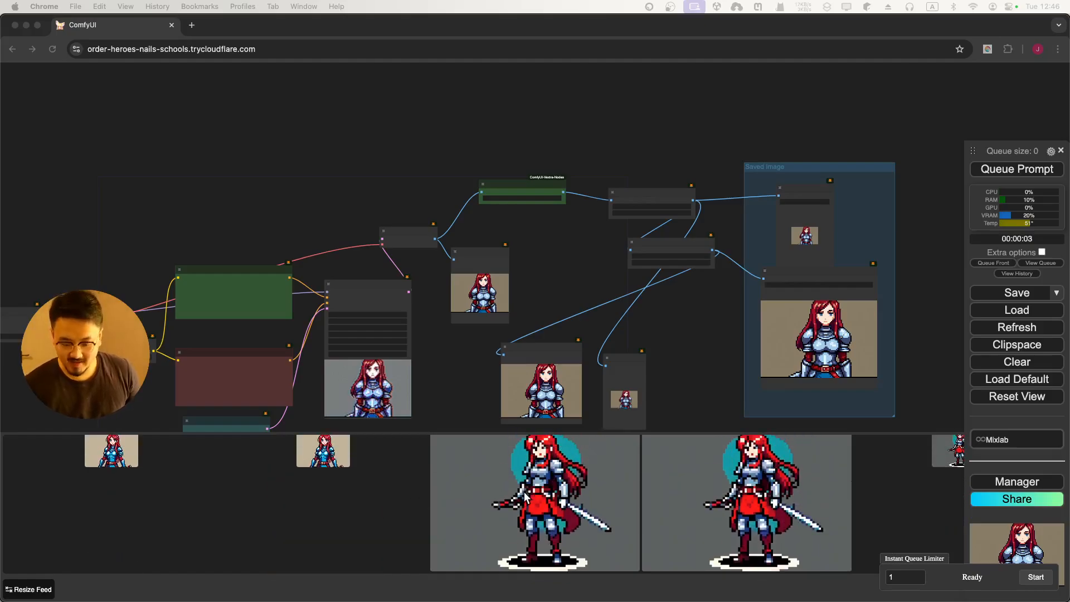
{"action": "scroll", "coordinate": [435, 504], "scroll_direction": "up", "scroll_amount": 2}
{"action": "scroll", "coordinate": [312, 501], "scroll_direction": "up", "scroll_amount": 4}
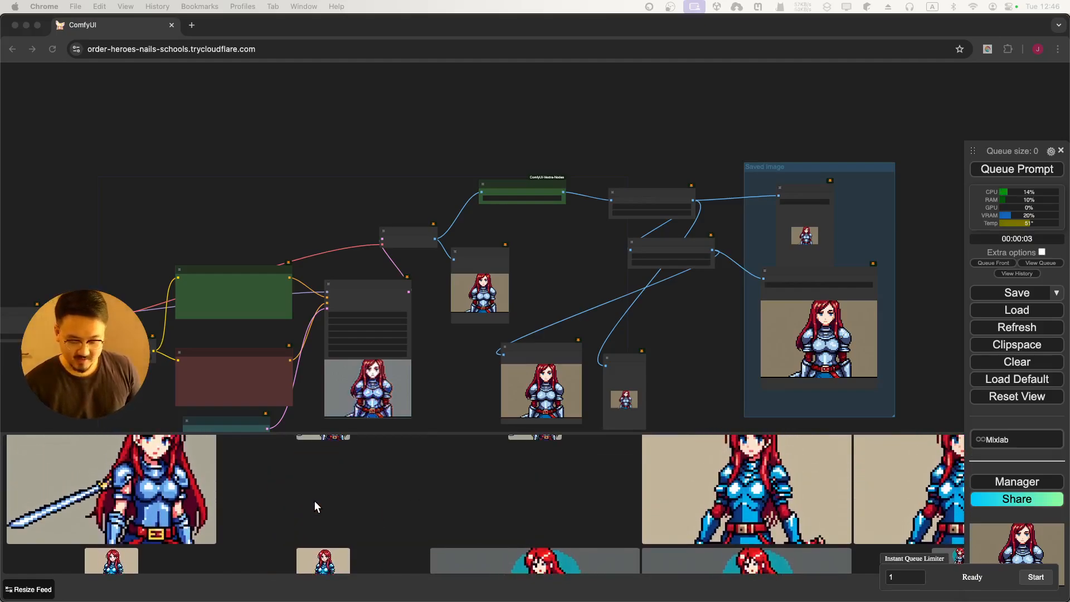
{"action": "scroll", "coordinate": [579, 502], "scroll_direction": "up", "scroll_amount": 1}
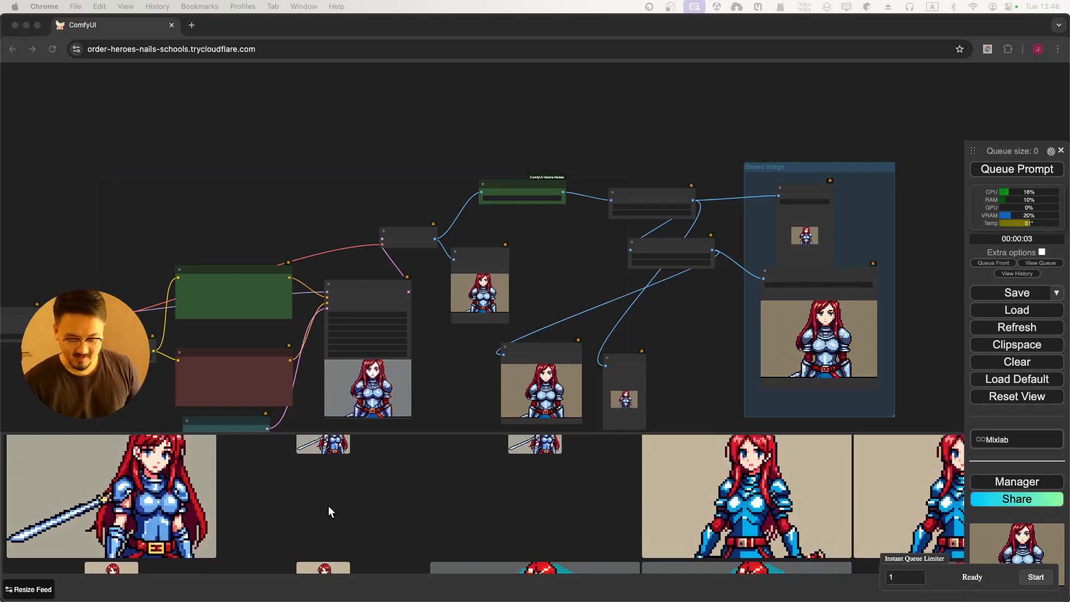
{"action": "scroll", "coordinate": [330, 505], "scroll_direction": "up", "scroll_amount": 3}
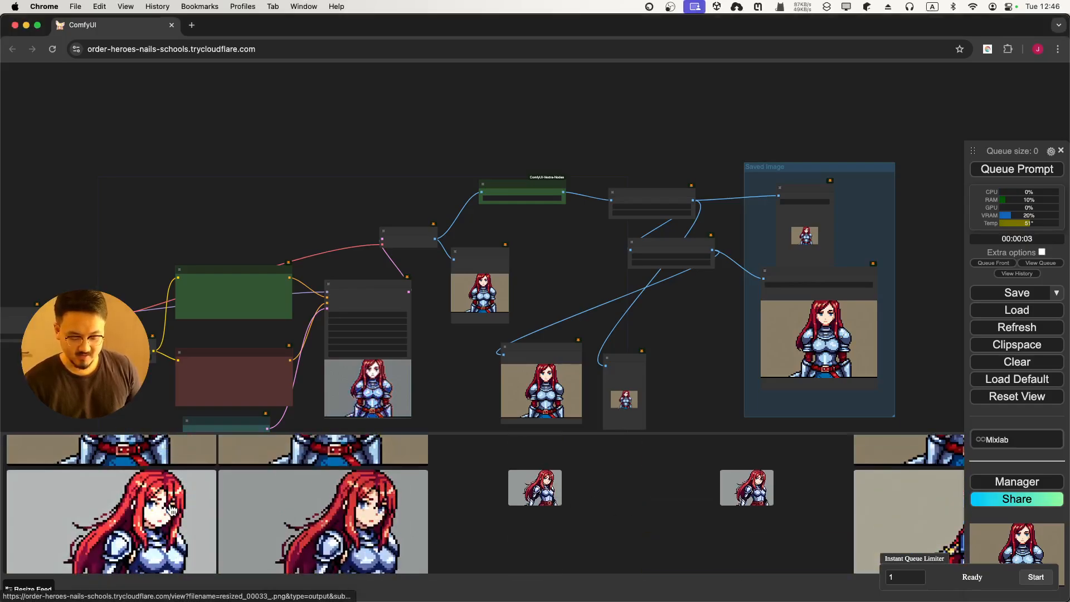
{"action": "left_click", "coordinate": [170, 506]}
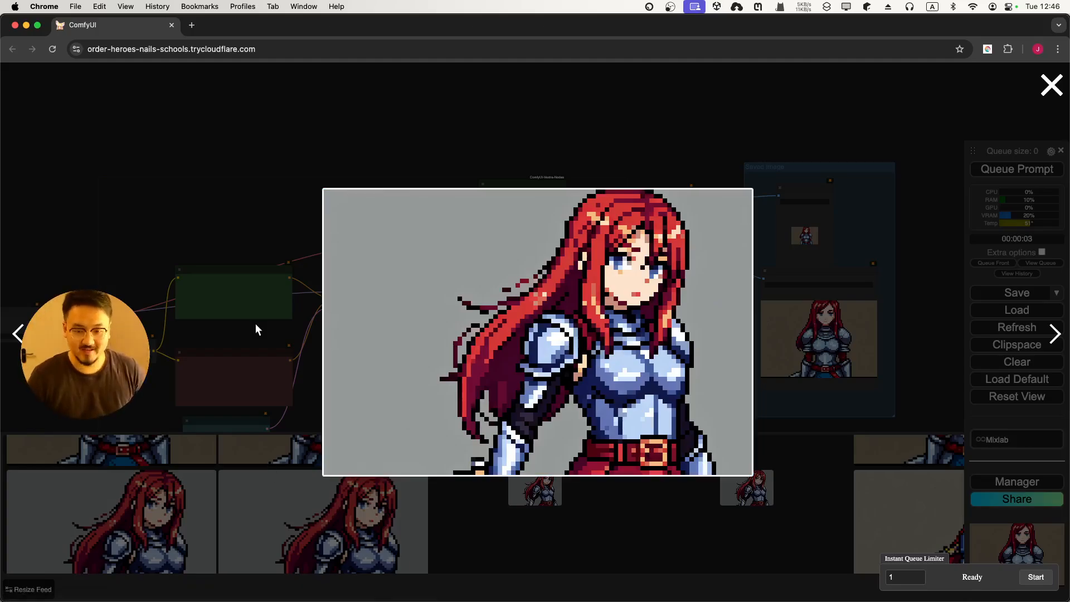
Switch to the Unity editor to compare the in-game character, and return to the enlarged portrait in ComfyUI.
{"action": "key", "text": "ctrl+Up"}
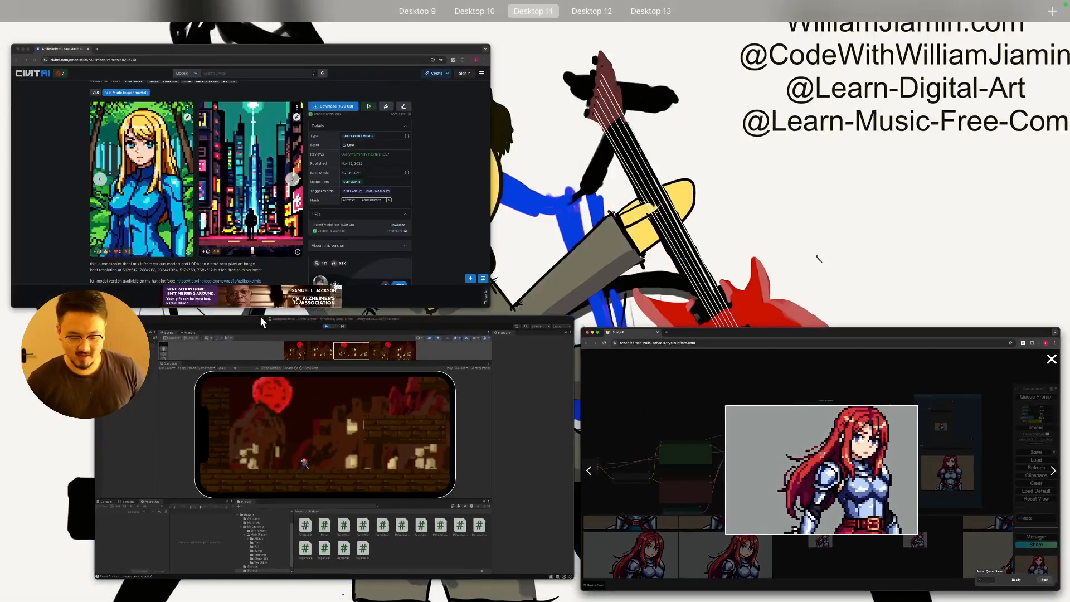
{"action": "left_click", "coordinate": [246, 386]}
{"action": "key", "text": "ctrl+Up"}
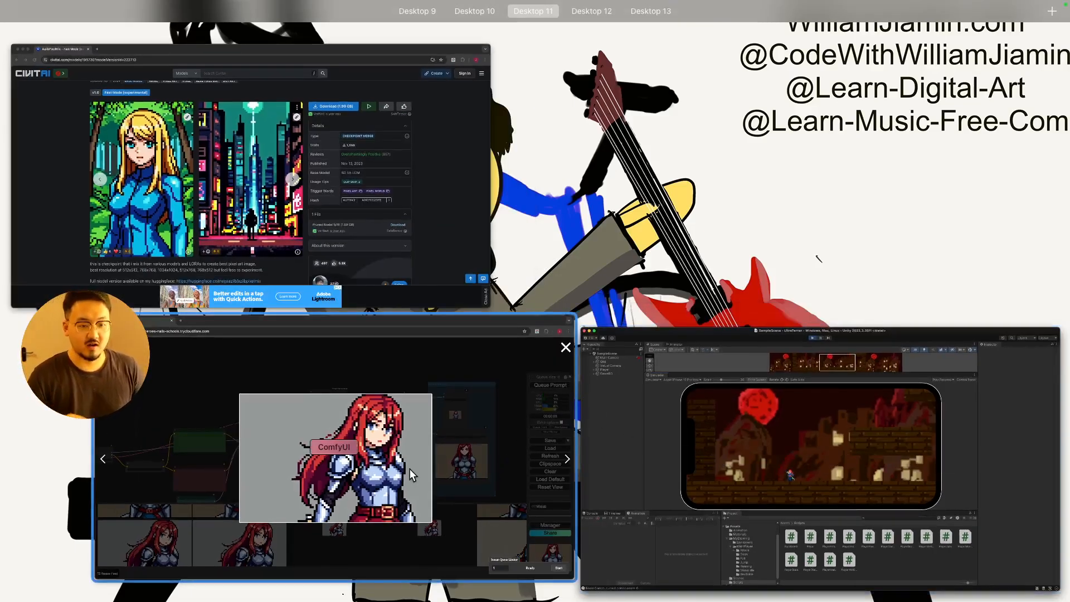
{"action": "left_click", "coordinate": [394, 399]}
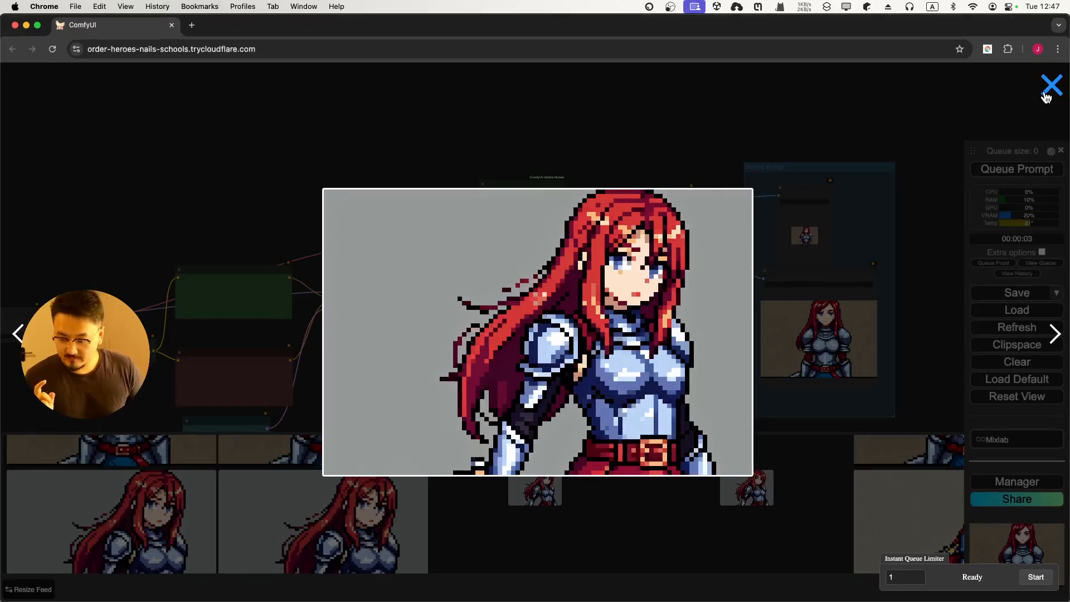
Close the enlarged portrait and examine the VAE Decode node and the Preview Image node connected to it.
{"action": "left_click", "coordinate": [1046, 95]}
{"action": "scroll", "coordinate": [403, 203], "scroll_direction": "up", "scroll_amount": 6}
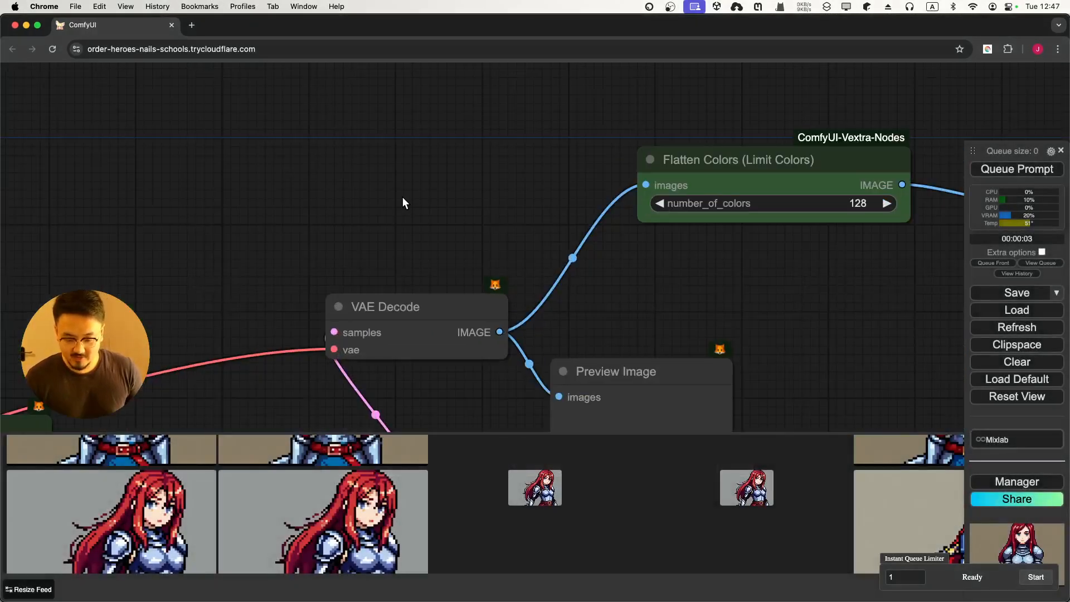
{"action": "scroll", "coordinate": [403, 198], "scroll_direction": "down", "scroll_amount": 3}
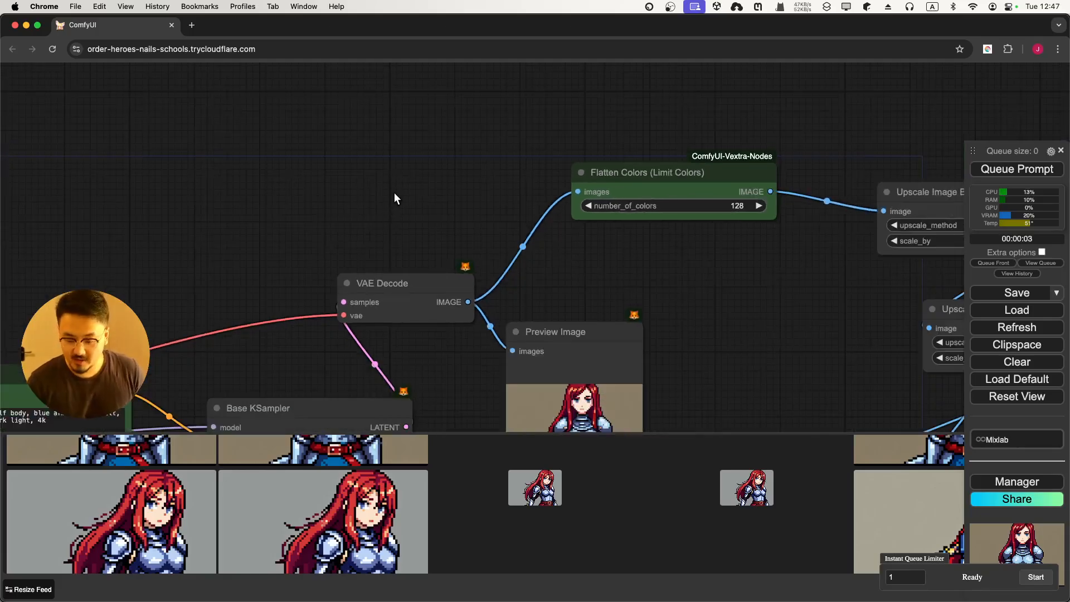
{"action": "left_click_drag", "start_coordinate": [394, 199], "coordinate": [341, 130]}
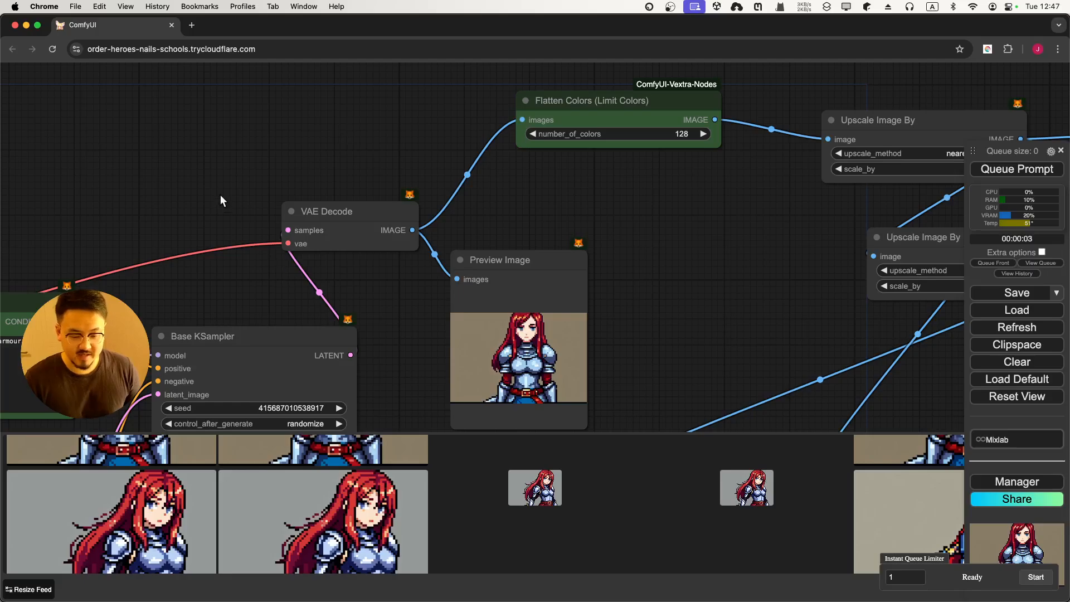
{"action": "left_click_drag", "start_coordinate": [221, 196], "coordinate": [235, 121]}
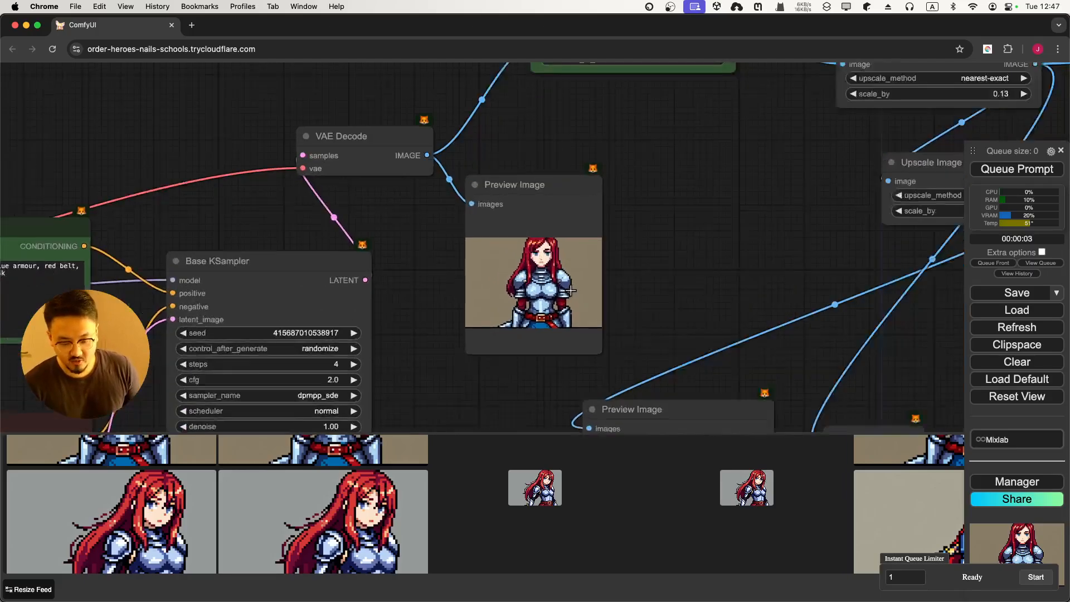
{"action": "scroll", "coordinate": [568, 288], "scroll_direction": "up", "scroll_amount": 5}
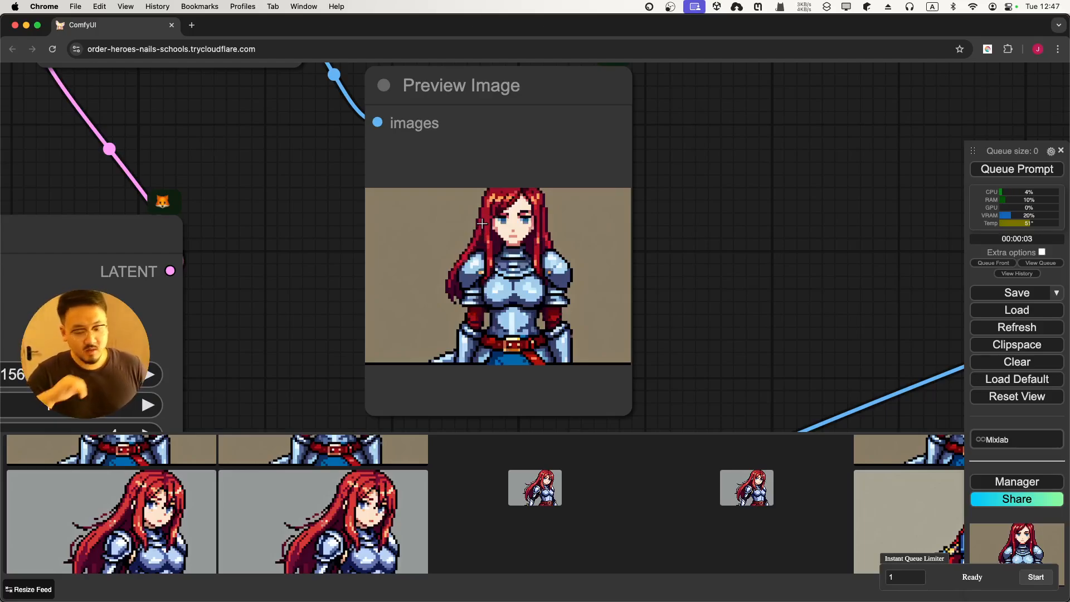
{"action": "scroll", "coordinate": [467, 257], "scroll_direction": "down", "scroll_amount": 4}
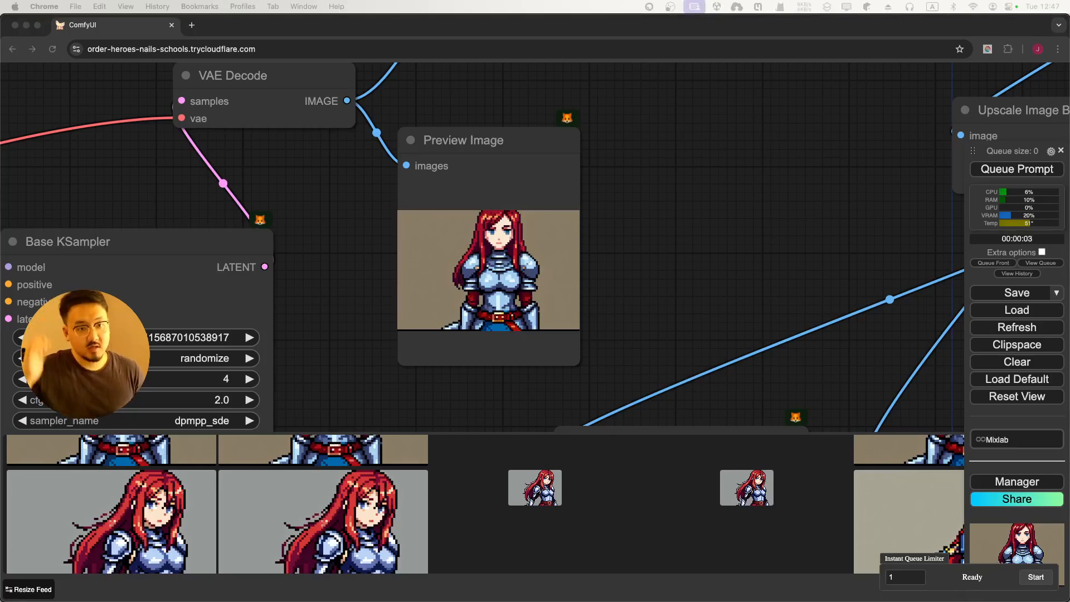
Merge the ComfyUI-Vextra-Nodes GitHub page into the ComfyUI browser window as a tab and read its README.
{"action": "left_click_drag", "start_coordinate": [328, 13], "coordinate": [352, 14]}
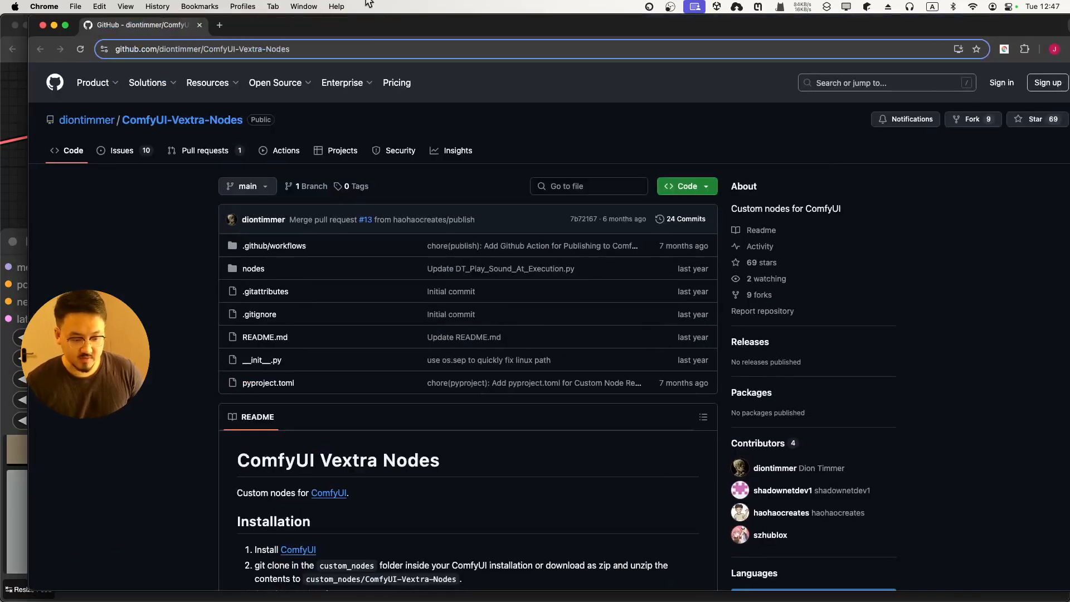
{"action": "left_click_drag", "start_coordinate": [184, 26], "coordinate": [238, 31]}
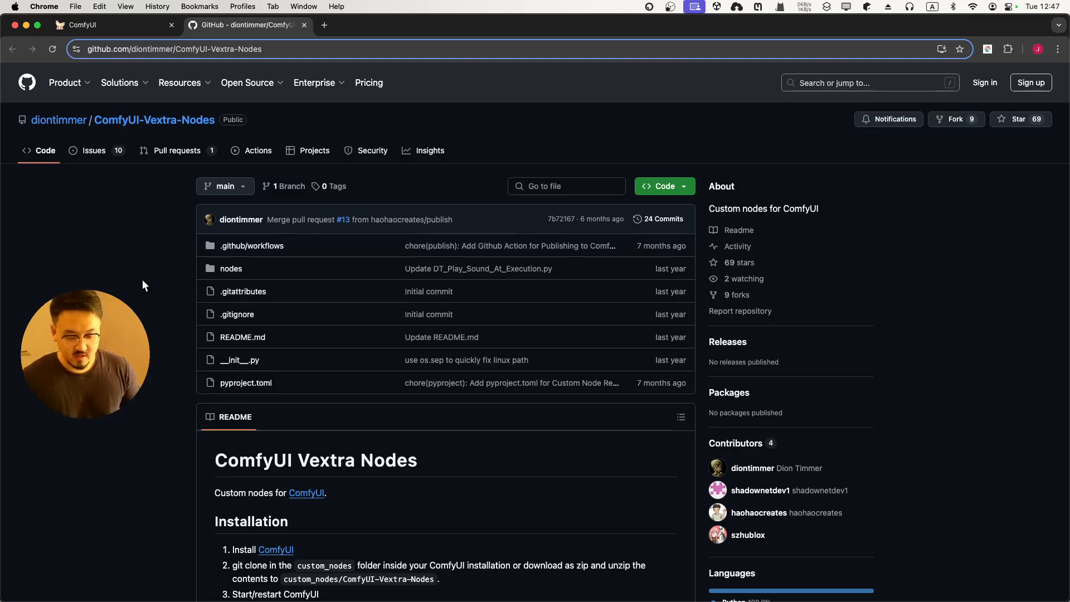
{"action": "scroll", "coordinate": [143, 280], "scroll_direction": "down", "scroll_amount": 5}
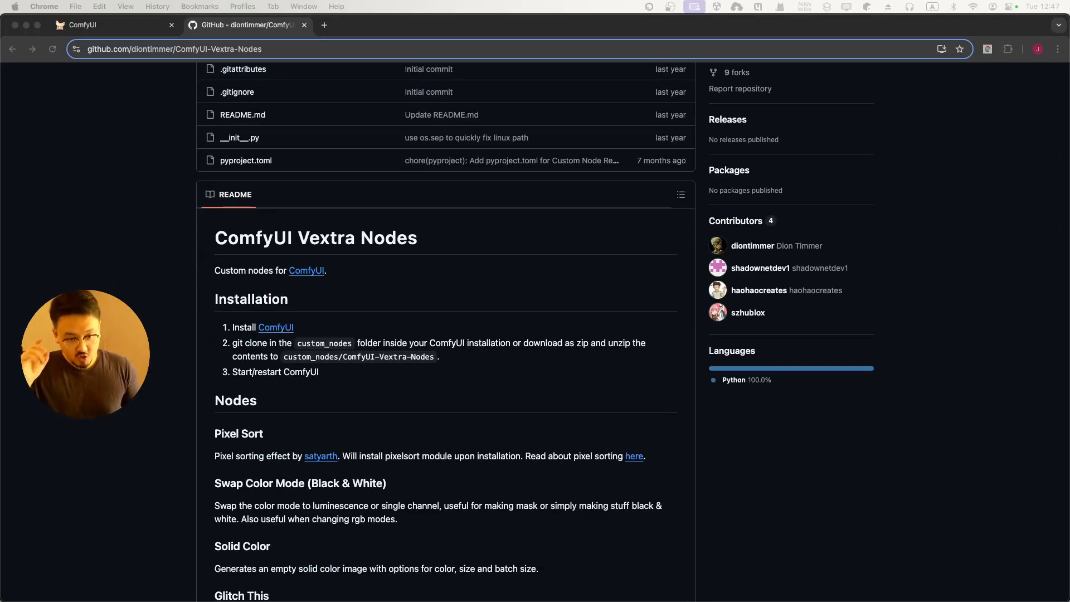
{"action": "left_click", "coordinate": [180, 253]}
{"action": "scroll", "coordinate": [209, 193], "scroll_direction": "down", "scroll_amount": 10}
{"action": "scroll", "coordinate": [210, 194], "scroll_direction": "up", "scroll_amount": 8}
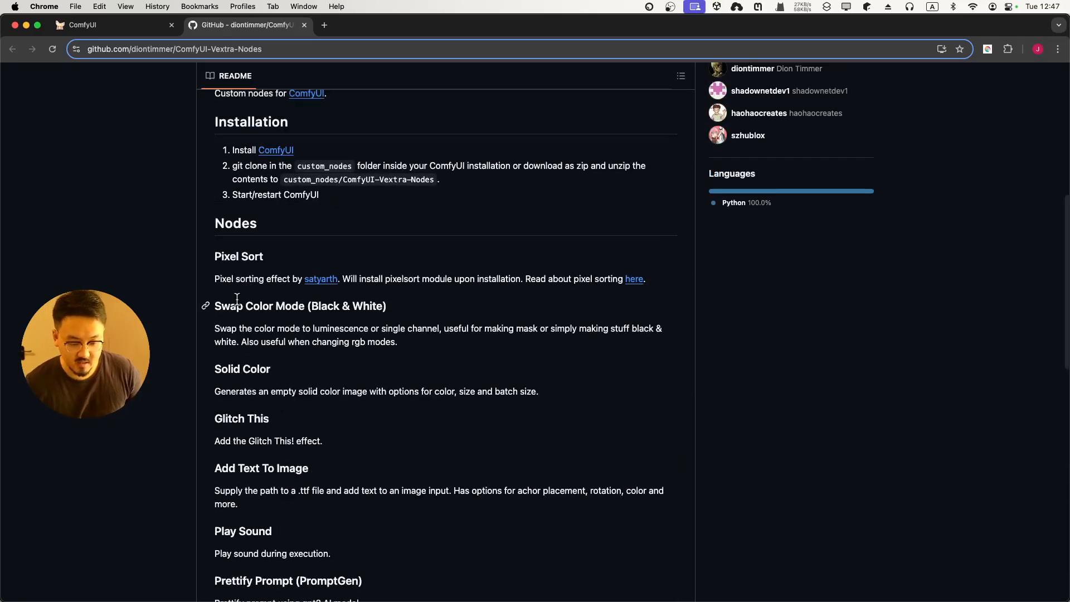
Examine the README's node list from Swap Color Mode down to the Flatten Colors entry and its example image.
{"action": "left_click_drag", "start_coordinate": [236, 305], "coordinate": [419, 309]}
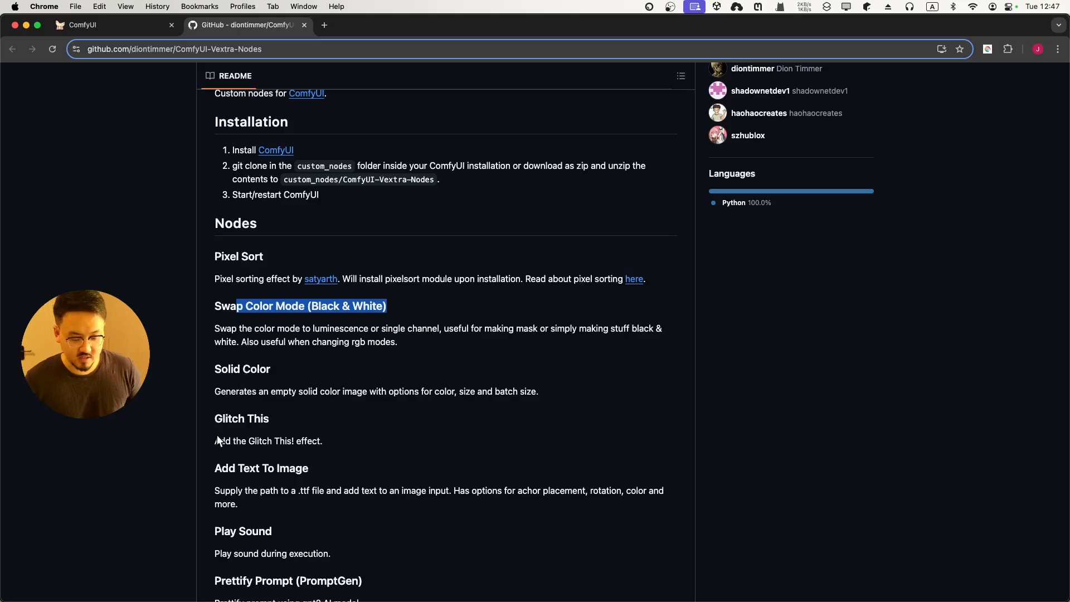
{"action": "scroll", "coordinate": [239, 326], "scroll_direction": "down", "scroll_amount": 4}
{"action": "scroll", "coordinate": [264, 367], "scroll_direction": "down", "scroll_amount": 20}
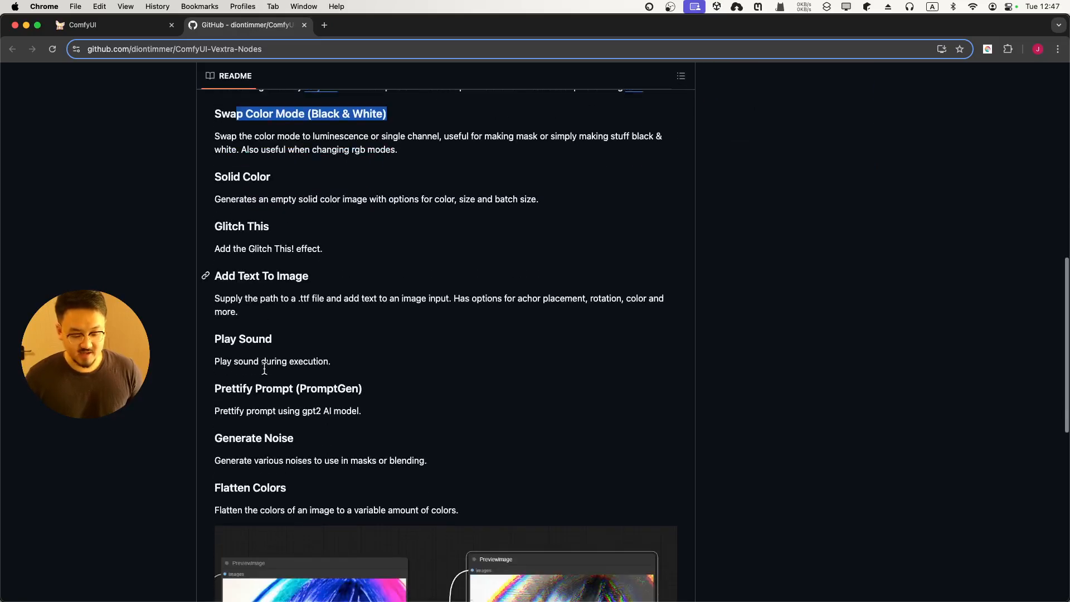
{"action": "scroll", "coordinate": [263, 351], "scroll_direction": "up", "scroll_amount": 8}
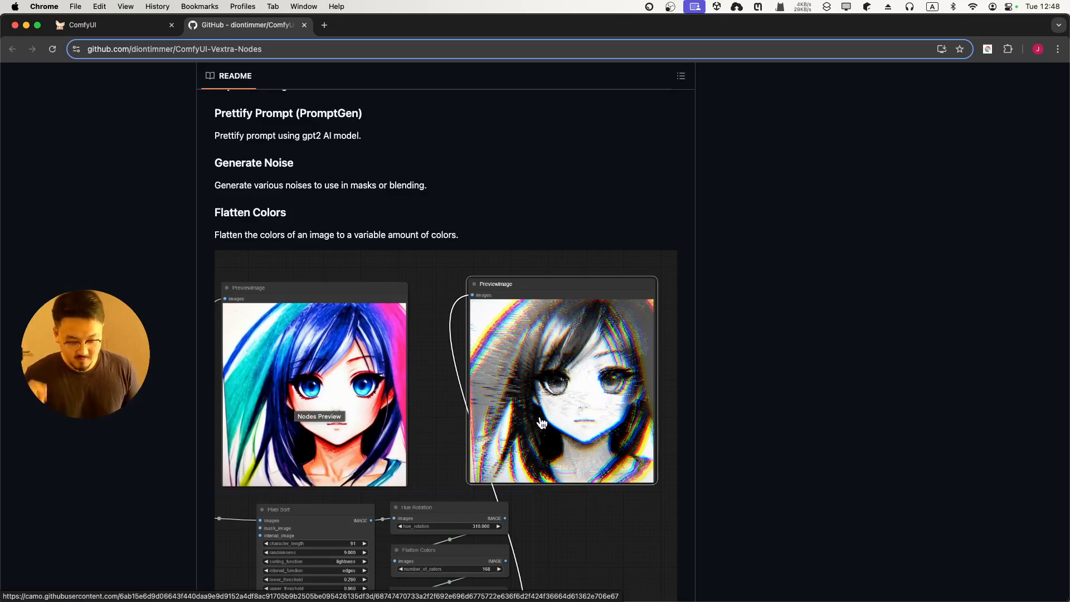
Return to the ComfyUI workflow, set number_of_colors on the Flatten Colors node to 16, and queue the prompt.
{"action": "left_click", "coordinate": [107, 25]}
{"action": "left_click_drag", "start_coordinate": [353, 259], "coordinate": [282, 405]}
{"action": "left_click_drag", "start_coordinate": [409, 232], "coordinate": [312, 302]}
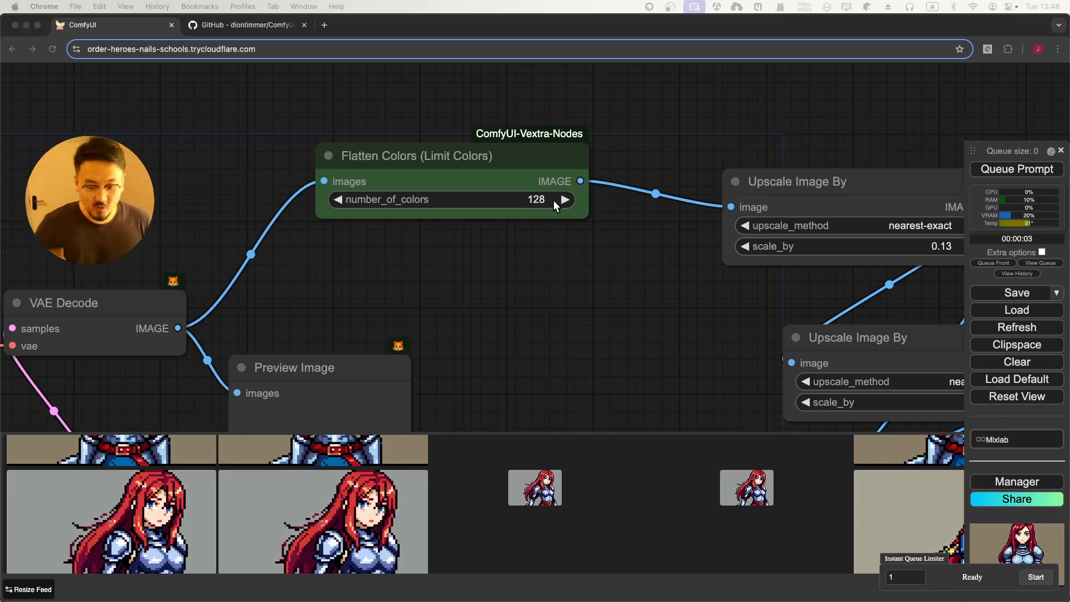
{"action": "left_click", "coordinate": [533, 202]}
{"action": "type", "text": "16"}
{"action": "left_click", "coordinate": [718, 201]}
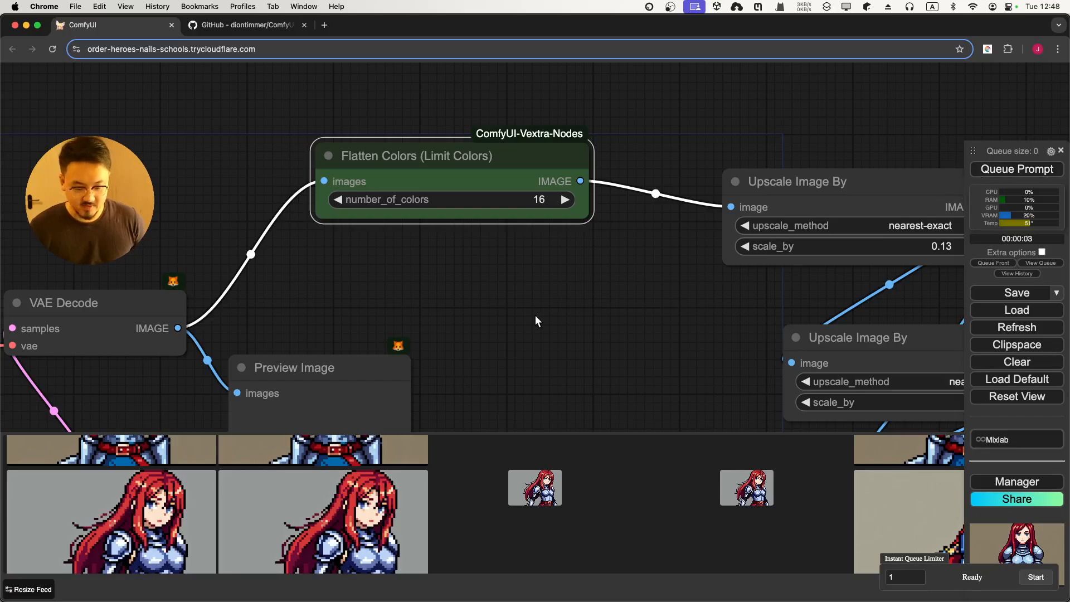
{"action": "scroll", "coordinate": [480, 319], "scroll_direction": "down", "scroll_amount": 7}
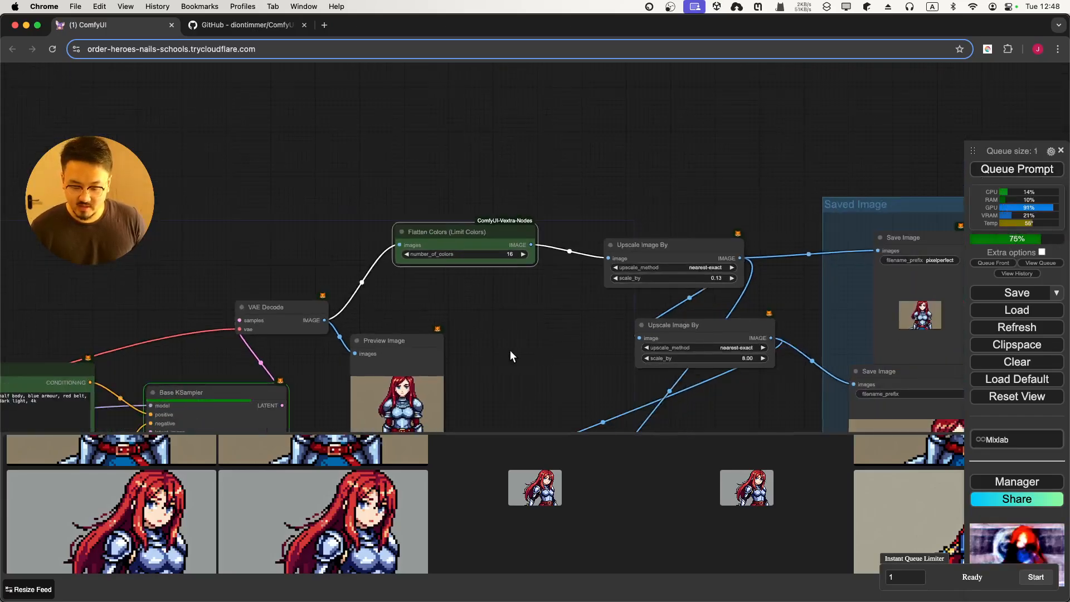
Move the Save Image node with the "resized" prefix beside the Preview Image node connected to VAE Decode.
{"action": "left_click_drag", "start_coordinate": [510, 350], "coordinate": [462, 198]}
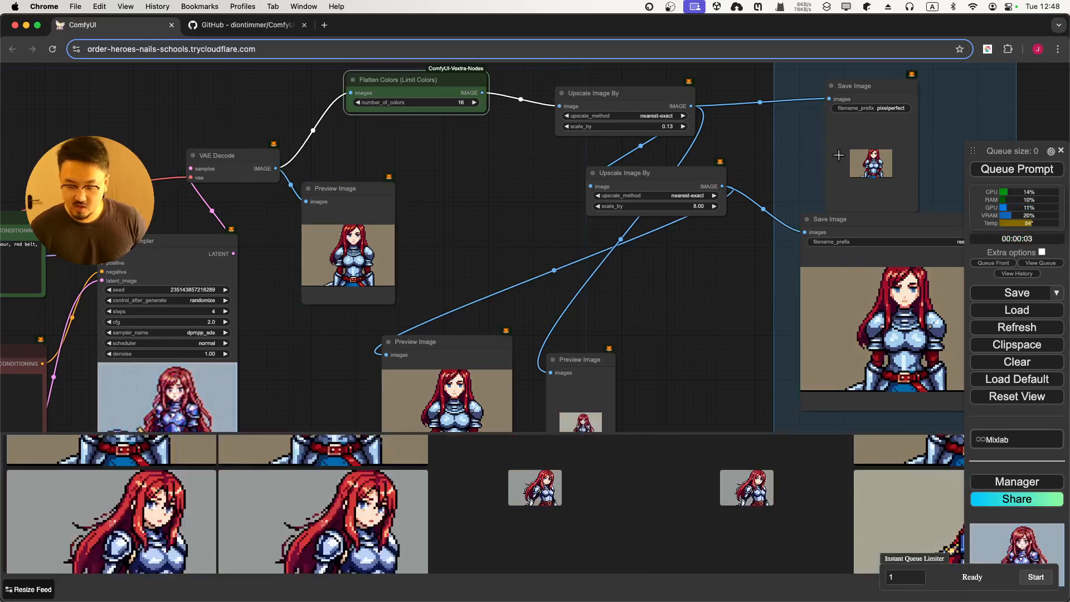
{"action": "left_click", "coordinate": [857, 216]}
{"action": "left_click_drag", "start_coordinate": [859, 218], "coordinate": [447, 134]}
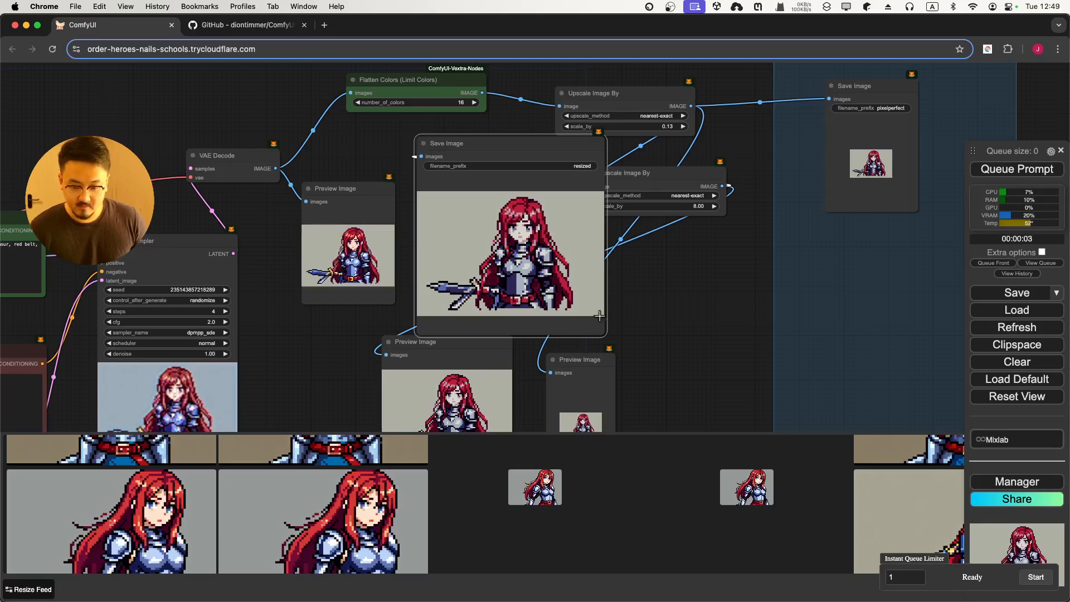
Compare the 16-color sprite in the Save Image node with the unflattened image in the Preview Image node.
{"action": "scroll", "coordinate": [456, 209], "scroll_direction": "up", "scroll_amount": 5}
{"action": "scroll", "coordinate": [456, 208], "scroll_direction": "up", "scroll_amount": 2}
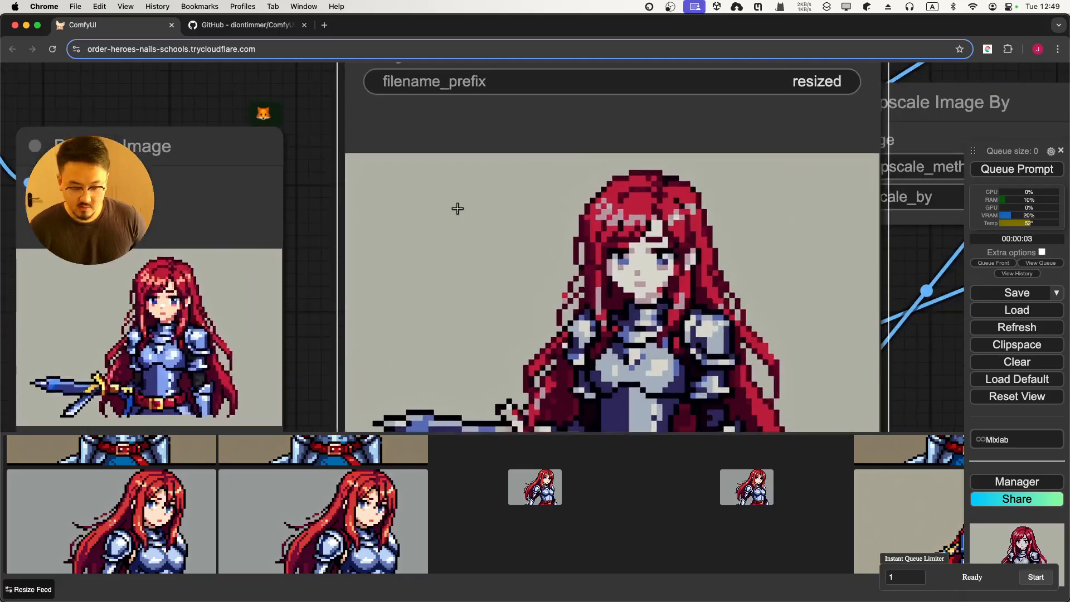
{"action": "scroll", "coordinate": [502, 323], "scroll_direction": "down", "scroll_amount": 3}
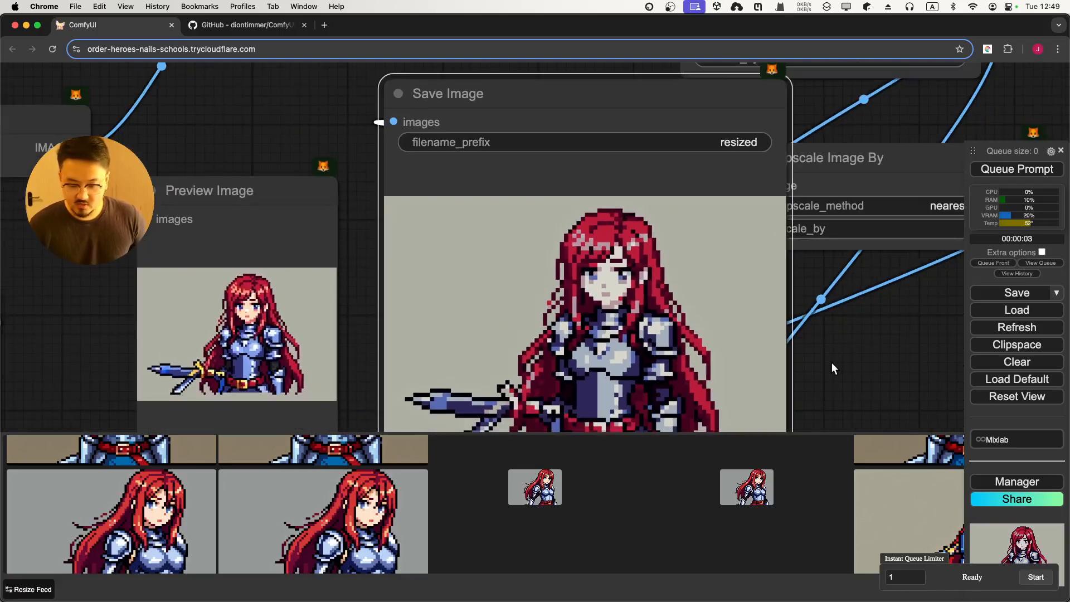
{"action": "left_click_drag", "start_coordinate": [847, 370], "coordinate": [834, 329]}
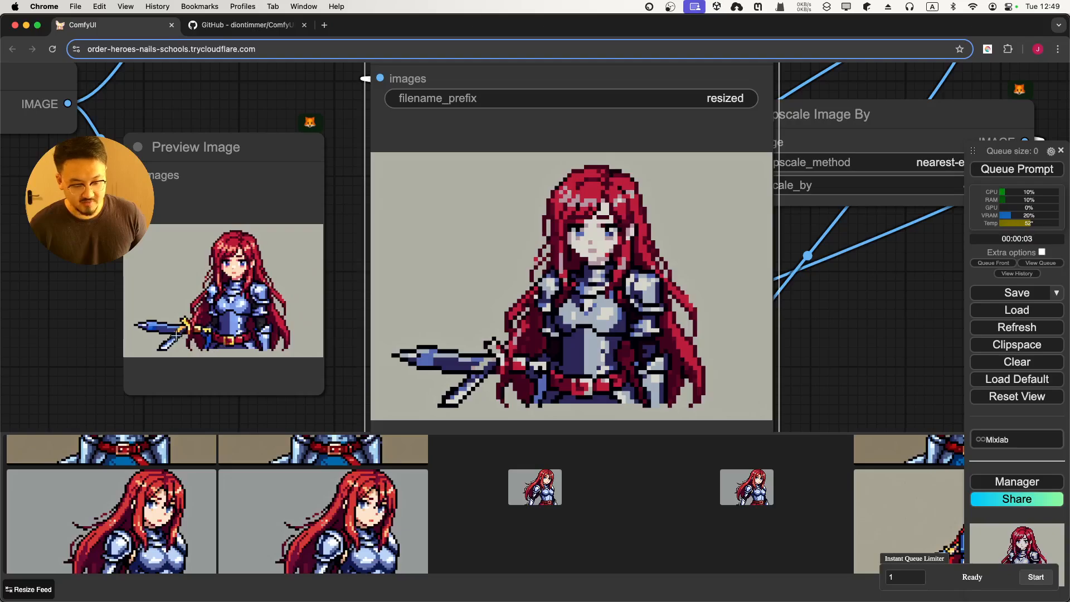
{"action": "scroll", "coordinate": [167, 312], "scroll_direction": "up", "scroll_amount": 4}
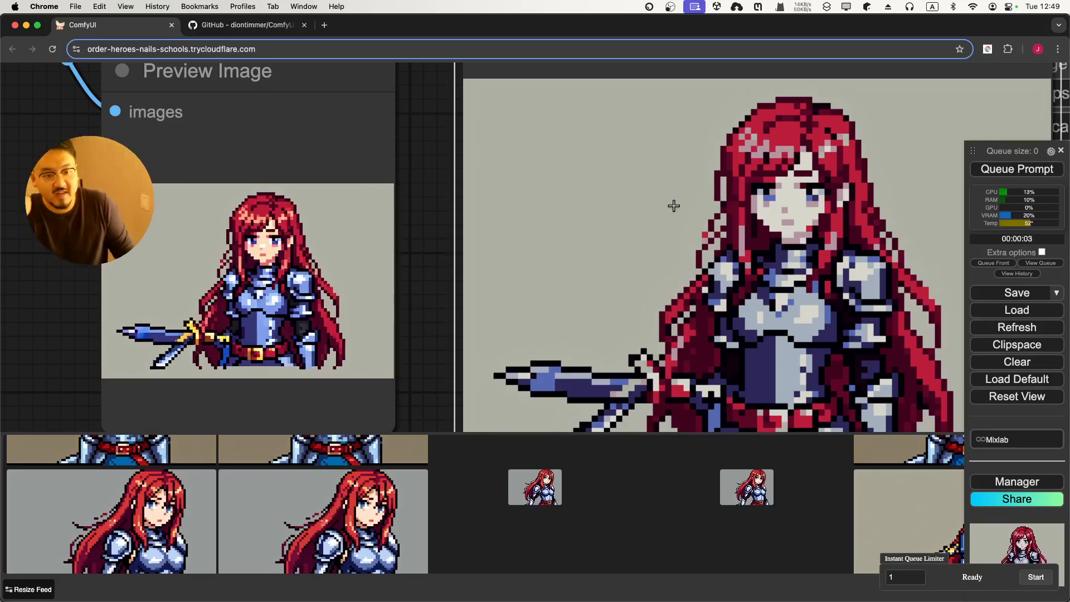
{"action": "scroll", "coordinate": [671, 209], "scroll_direction": "up", "scroll_amount": 3}
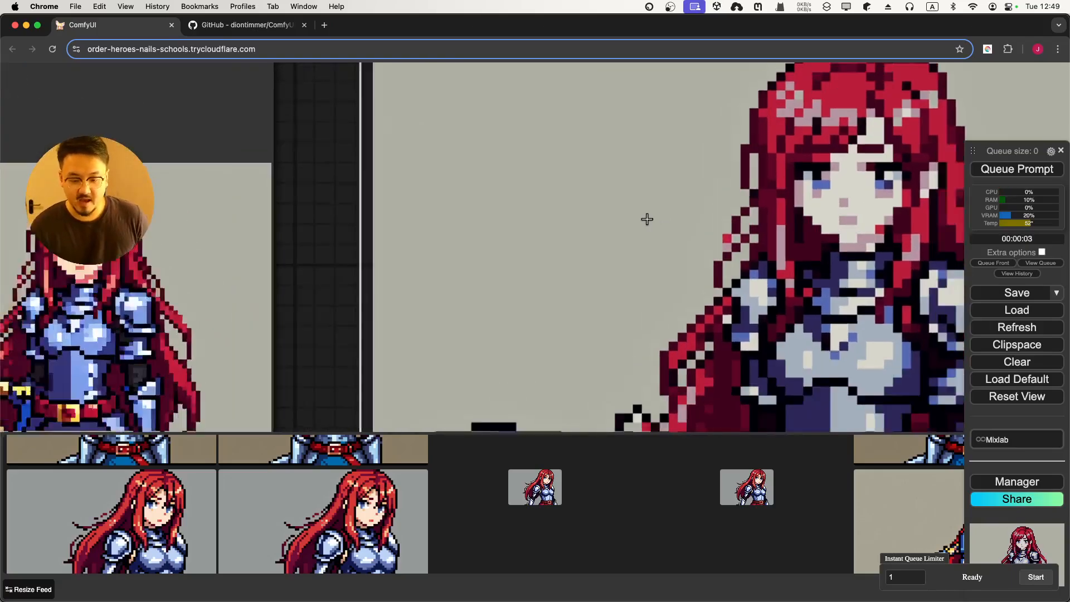
Set number_of_colors on the Flatten Colors node to 8 and queue the prompt.
{"action": "scroll", "coordinate": [644, 220], "scroll_direction": "down", "scroll_amount": 5}
{"action": "left_click_drag", "start_coordinate": [454, 113], "coordinate": [359, 276]}
{"action": "left_click", "coordinate": [437, 83]}
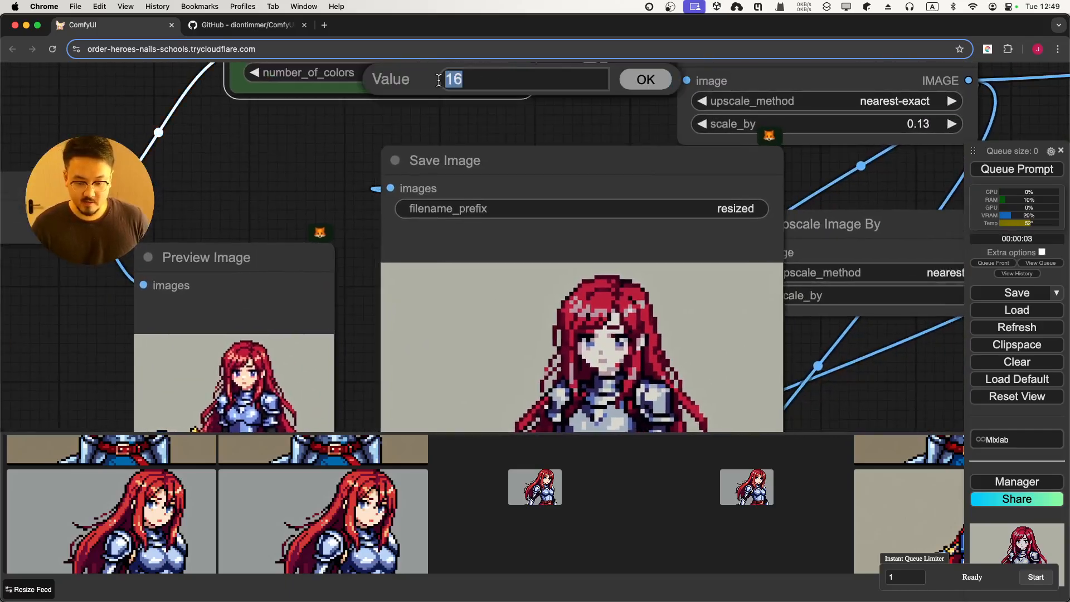
{"action": "type", "text": "8"}
{"action": "left_click", "coordinate": [644, 79]}
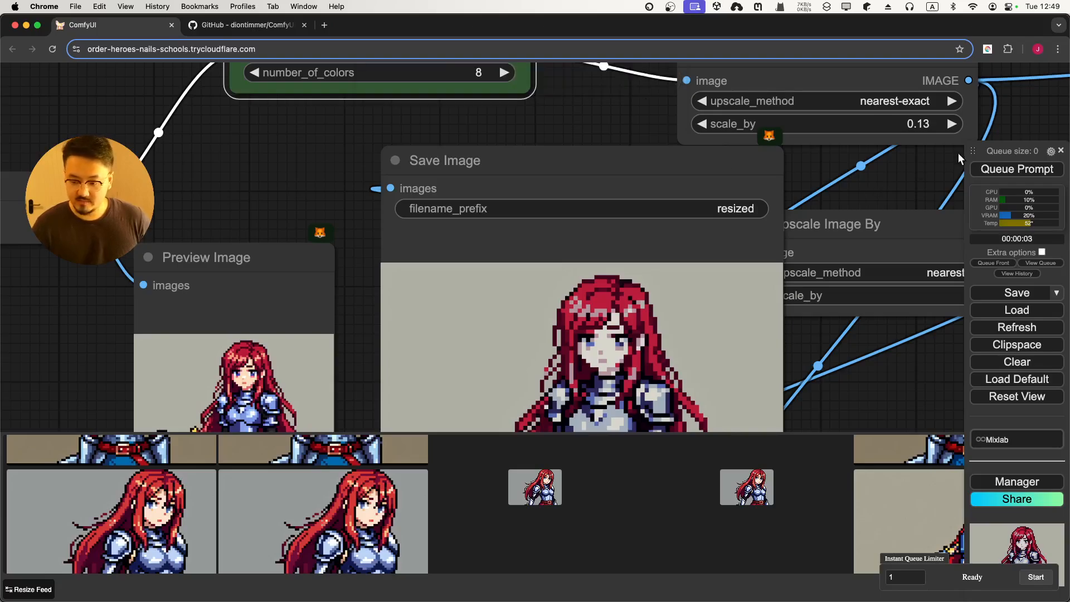
{"action": "left_click", "coordinate": [1014, 170]}
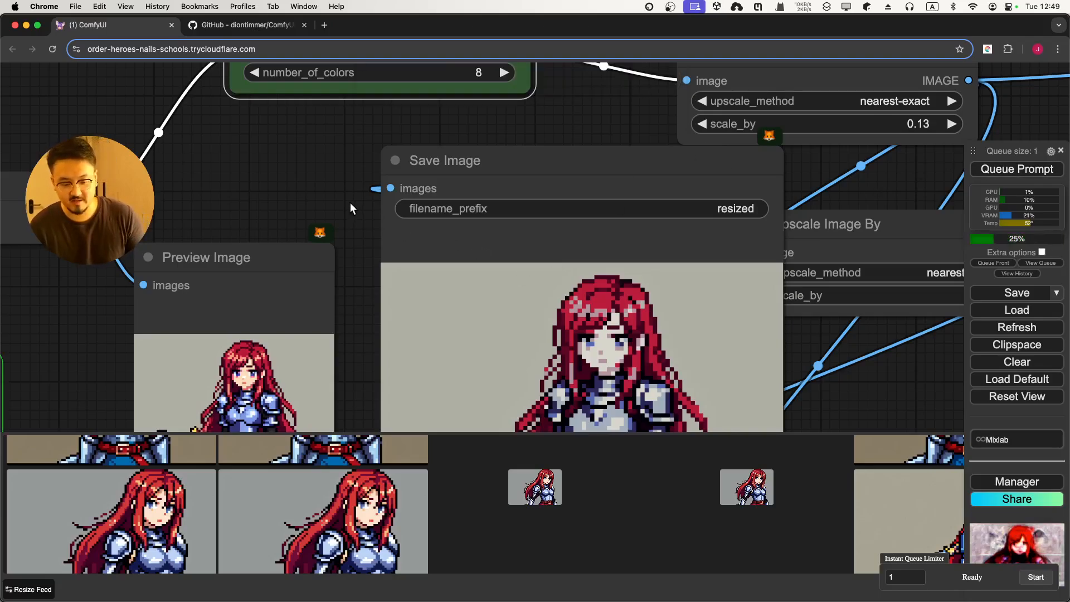
Examine the sprite generated with the 8-color limit next to its original in the Preview Image node.
{"action": "left_click_drag", "start_coordinate": [348, 193], "coordinate": [333, 112]}
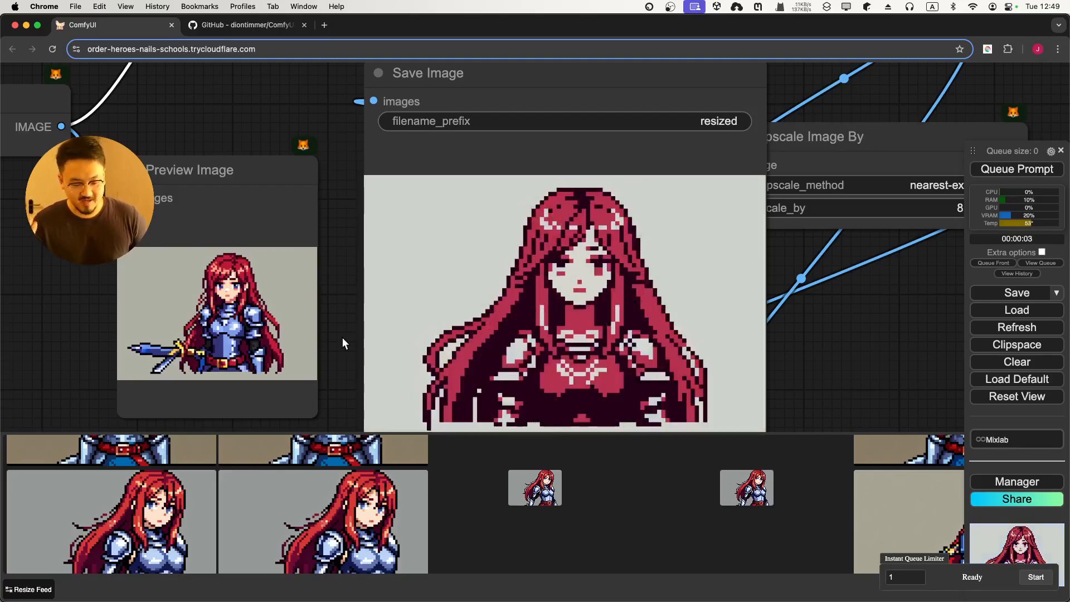
{"action": "scroll", "coordinate": [231, 315], "scroll_direction": "up", "scroll_amount": 5}
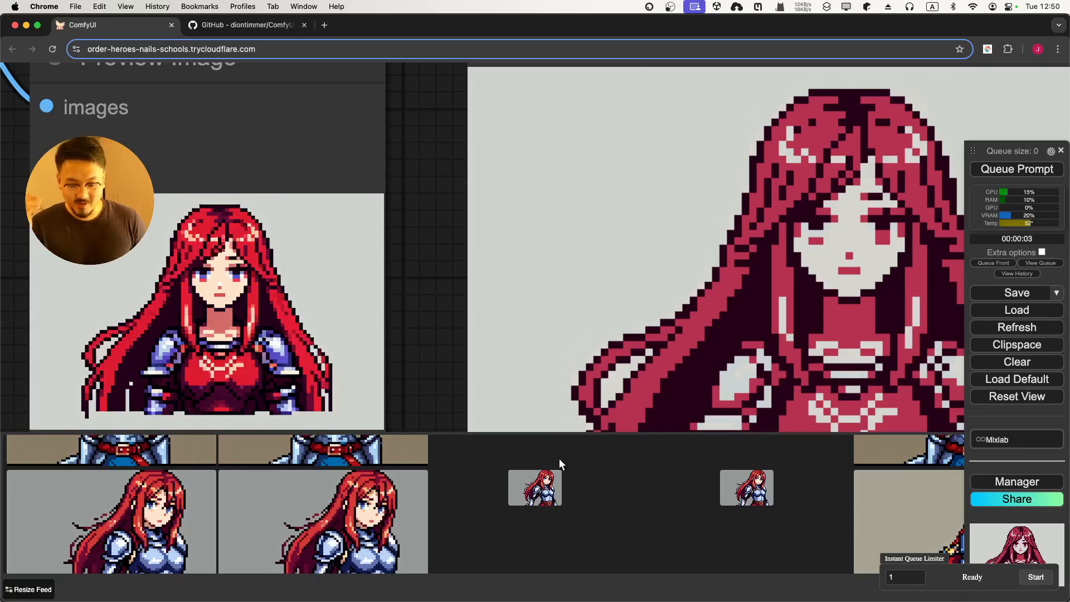
{"action": "scroll", "coordinate": [697, 257], "scroll_direction": "up", "scroll_amount": 3}
{"action": "scroll", "coordinate": [697, 257], "scroll_direction": "down", "scroll_amount": 6}
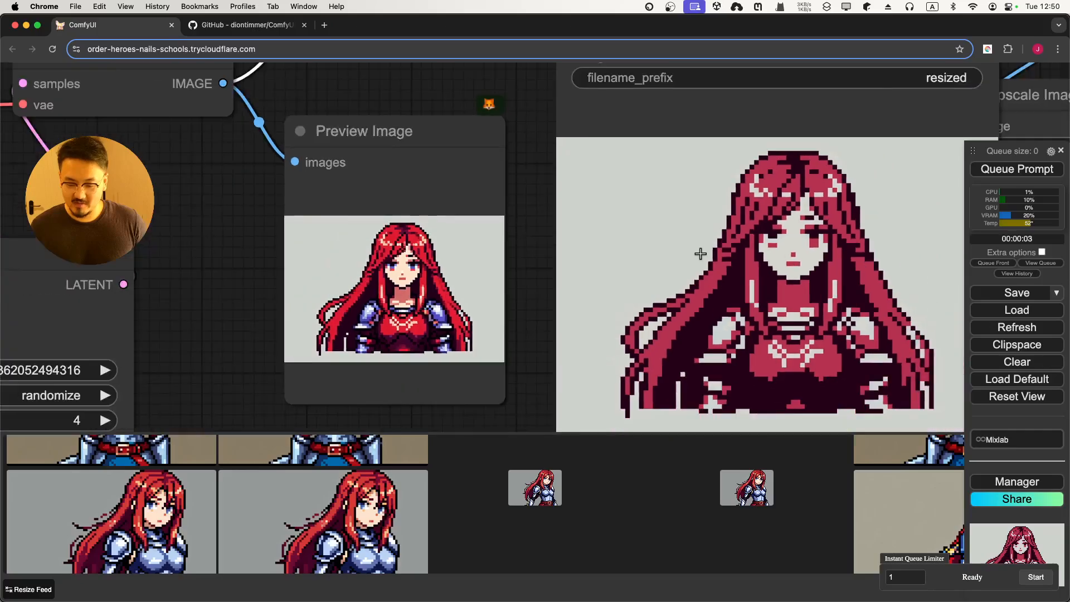
{"action": "scroll", "coordinate": [700, 254], "scroll_direction": "down", "scroll_amount": 1}
{"action": "left_click_drag", "start_coordinate": [549, 262], "coordinate": [469, 254]}
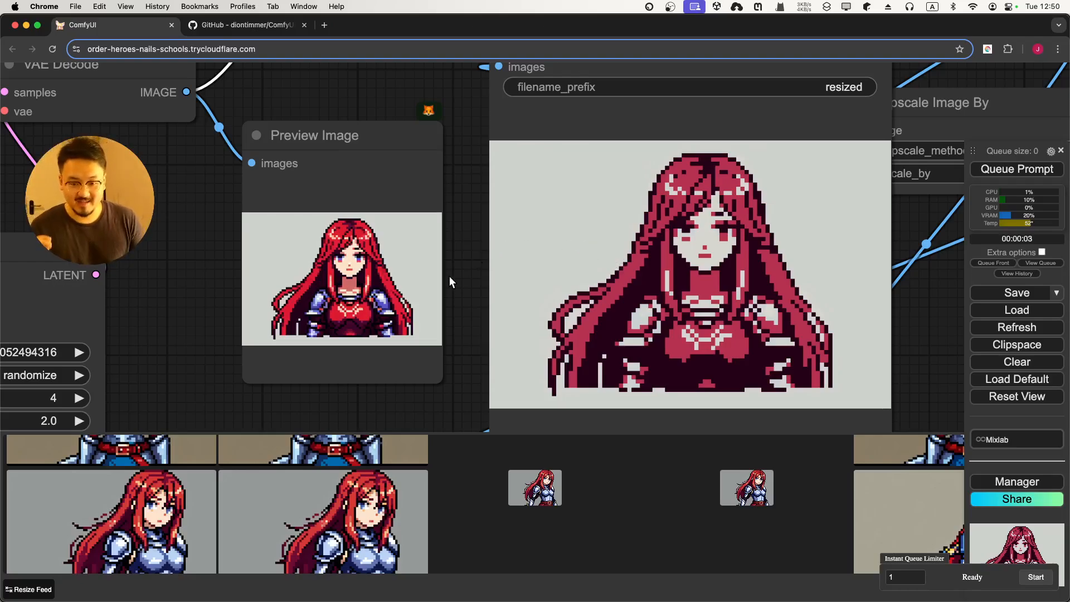
{"action": "left_click_drag", "start_coordinate": [452, 276], "coordinate": [391, 279]}
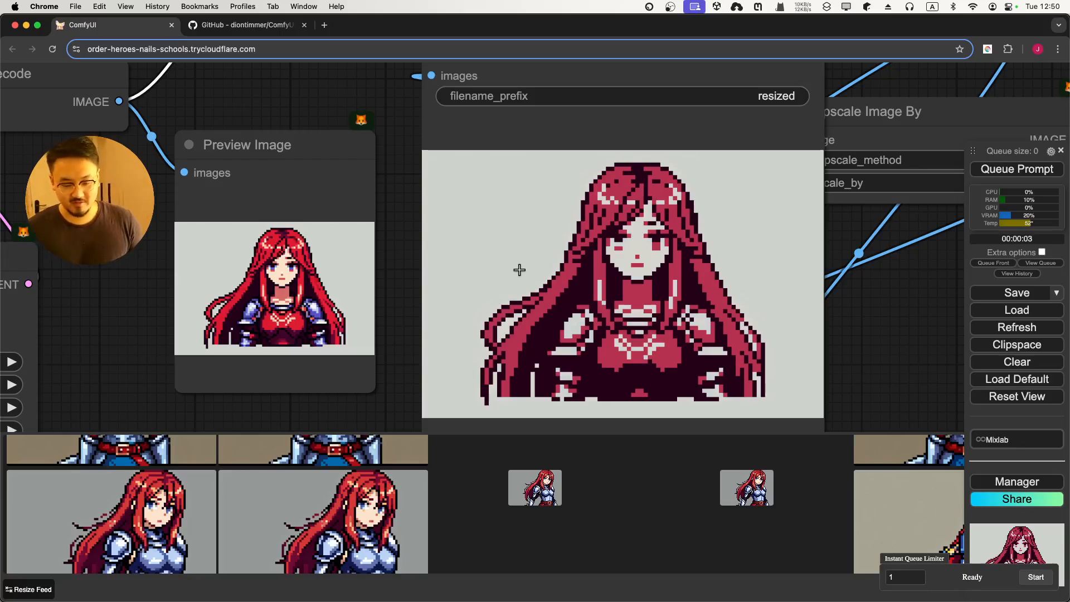
{"action": "scroll", "coordinate": [520, 270], "scroll_direction": "up", "scroll_amount": 3}
{"action": "scroll", "coordinate": [518, 270], "scroll_direction": "down", "scroll_amount": 2}
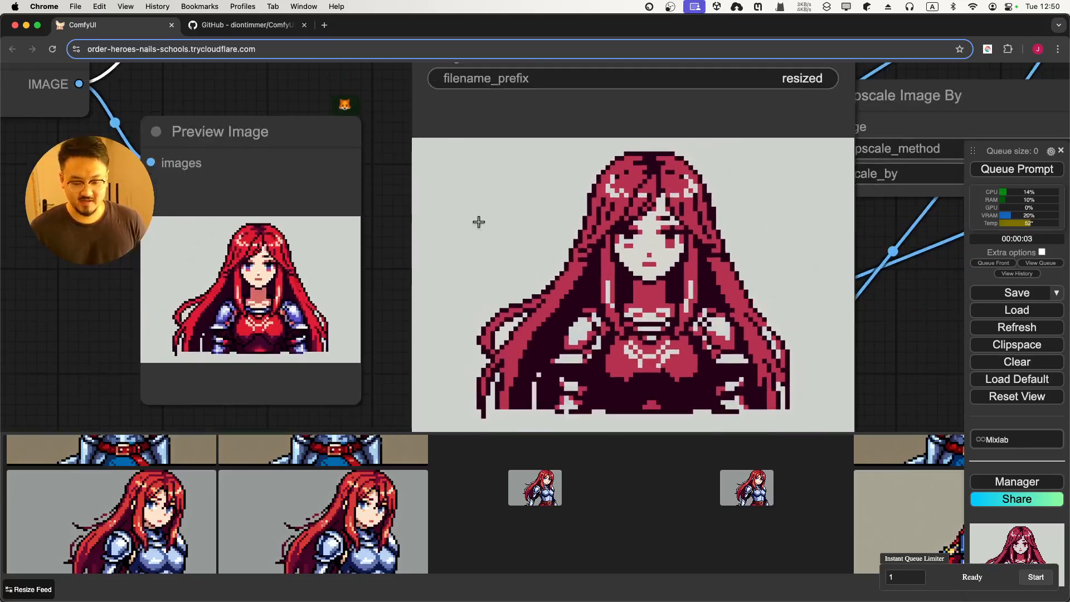
Set number_of_colors on the Flatten Colors node to 3 and queue the prompt.
{"action": "scroll", "coordinate": [486, 231], "scroll_direction": "down", "scroll_amount": 7}
{"action": "scroll", "coordinate": [367, 208], "scroll_direction": "up", "scroll_amount": 3}
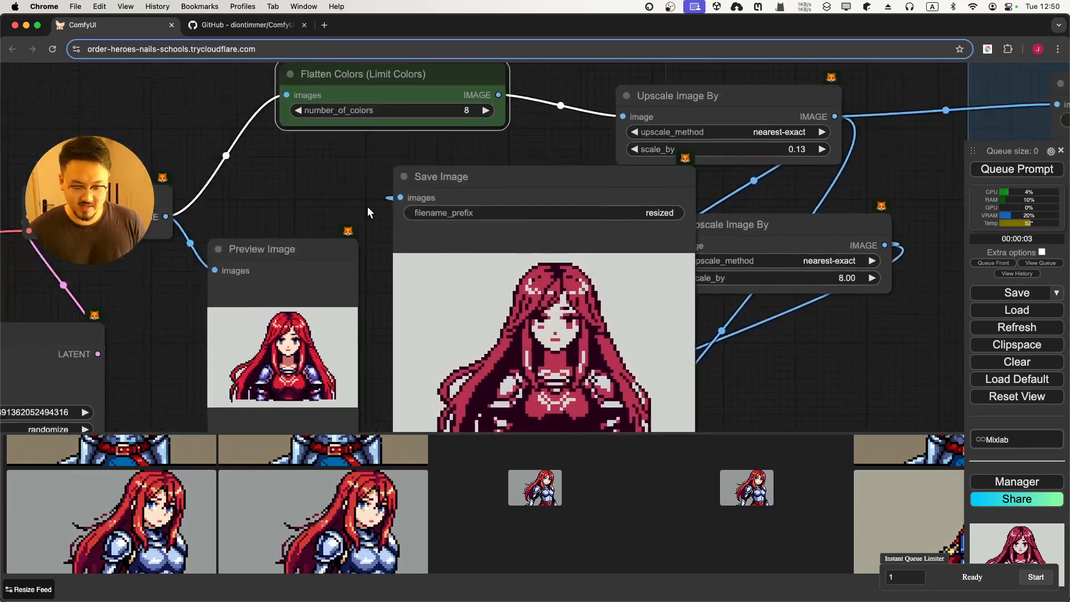
{"action": "left_click_drag", "start_coordinate": [368, 208], "coordinate": [360, 242]}
{"action": "left_click", "coordinate": [448, 146]}
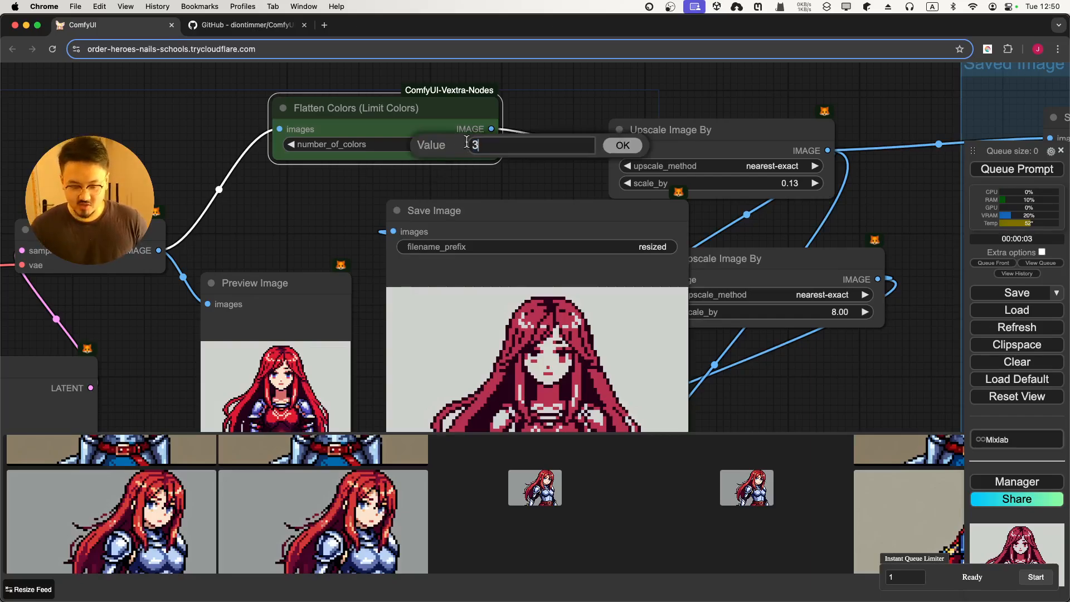
{"action": "left_click", "coordinate": [606, 150]}
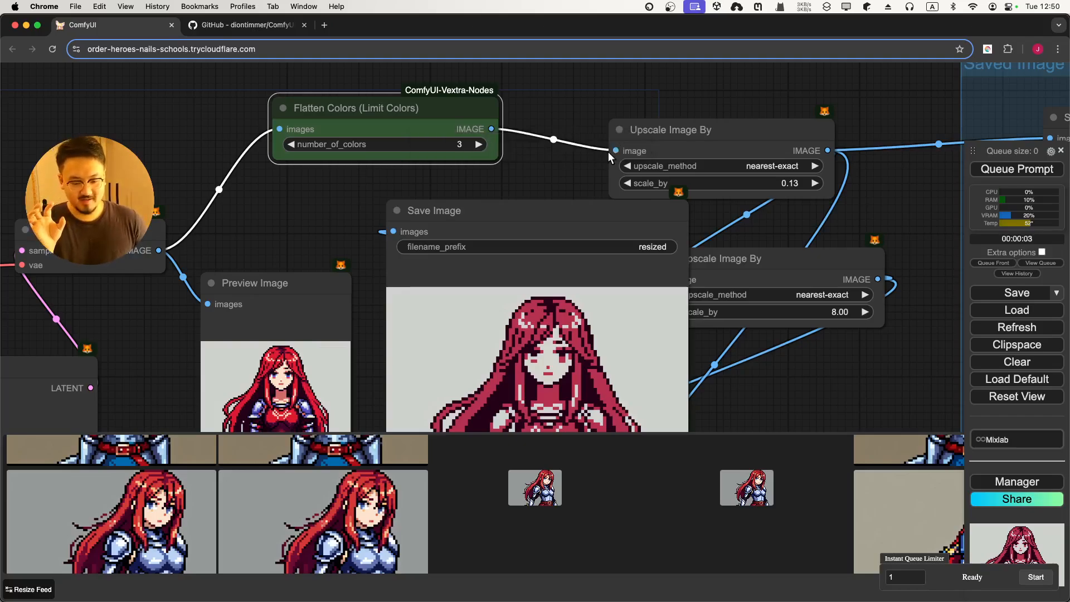
{"action": "left_click", "coordinate": [1003, 168]}
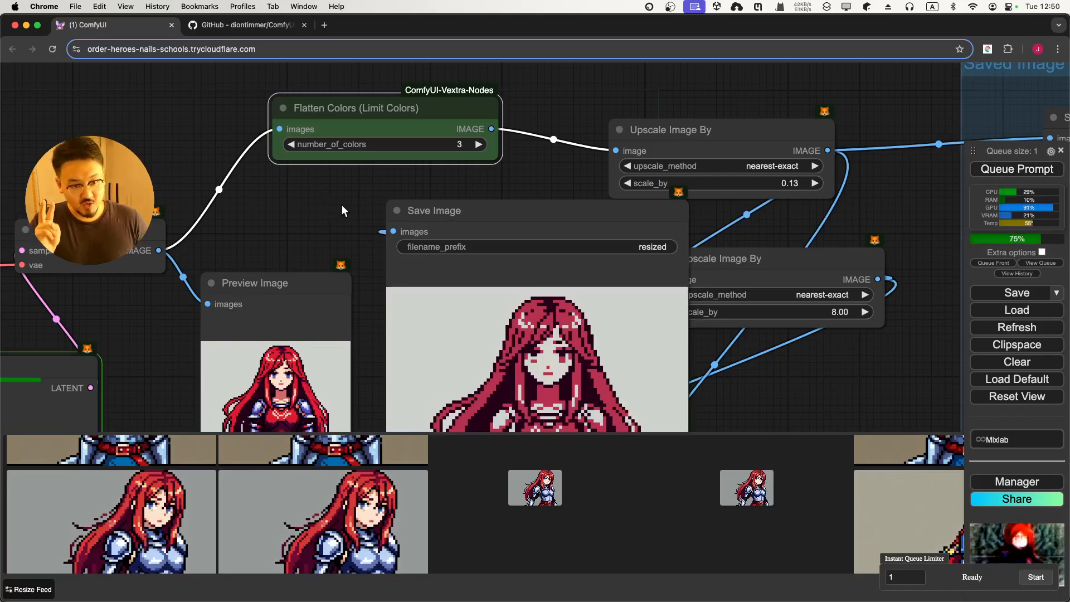
Compare the sprite generated with the 3-color limit with the full-color original in the Preview Image node.
{"action": "left_click_drag", "start_coordinate": [342, 205], "coordinate": [411, 104]}
{"action": "scroll", "coordinate": [402, 198], "scroll_direction": "down", "scroll_amount": 3}
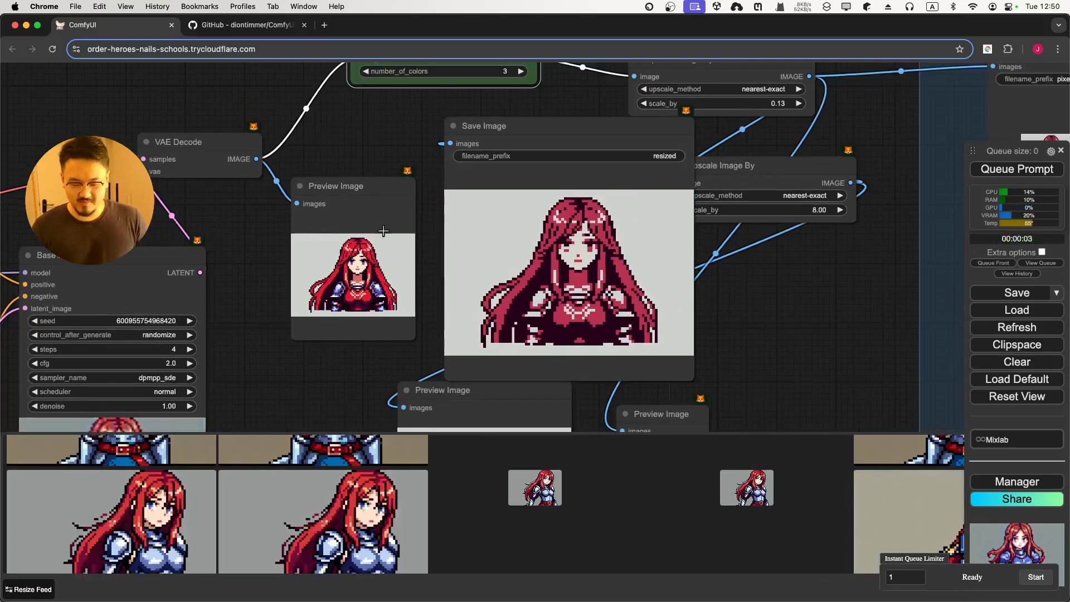
{"action": "scroll", "coordinate": [383, 229], "scroll_direction": "up", "scroll_amount": 5}
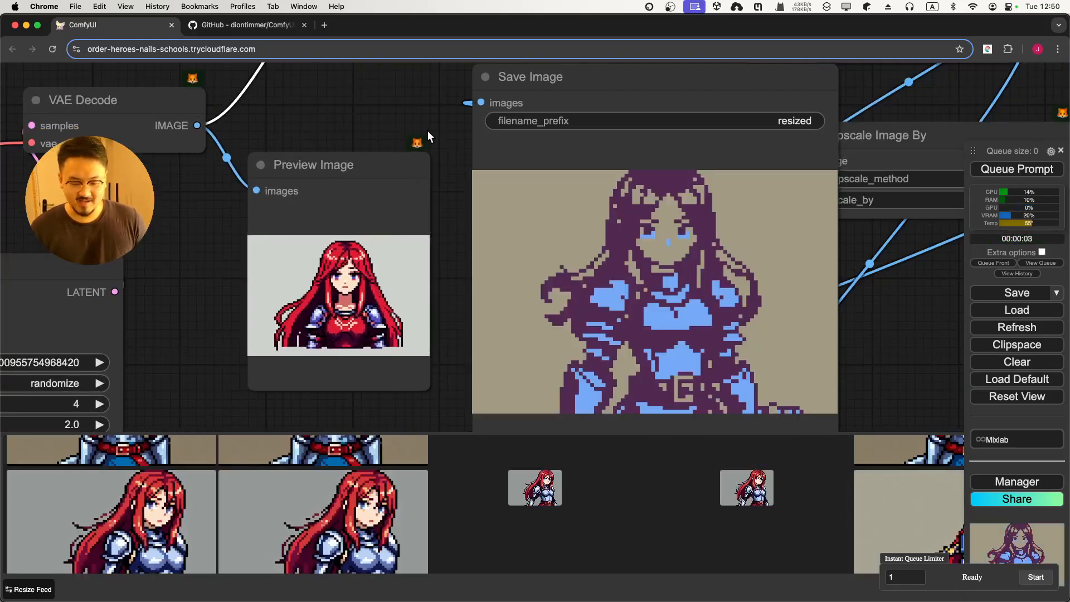
{"action": "left_click_drag", "start_coordinate": [414, 125], "coordinate": [402, 115]}
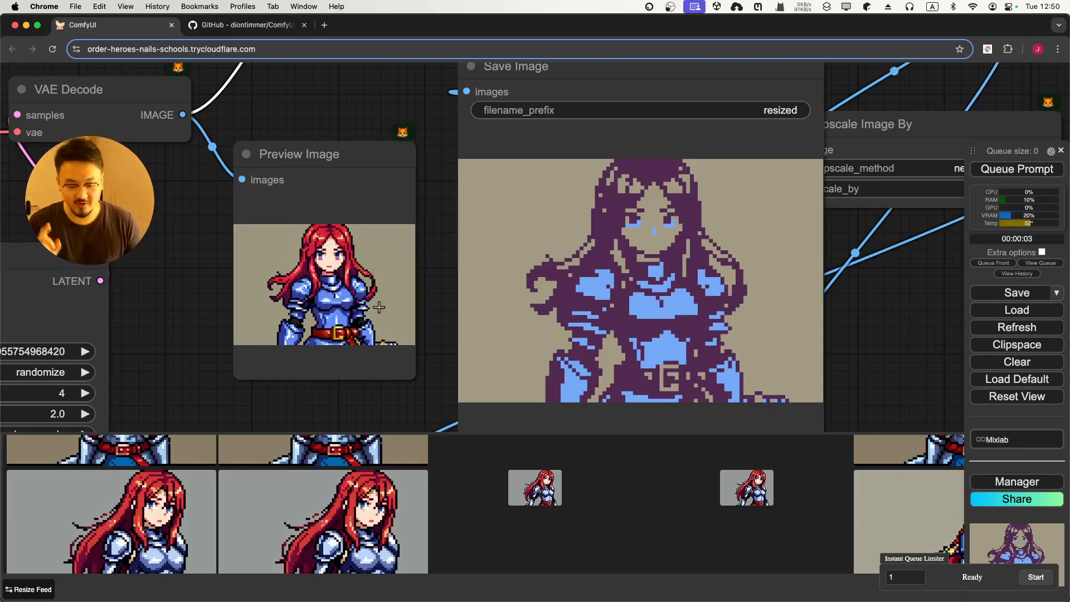
{"action": "scroll", "coordinate": [338, 322], "scroll_direction": "down", "scroll_amount": 2}
{"action": "scroll", "coordinate": [338, 322], "scroll_direction": "up", "scroll_amount": 5}
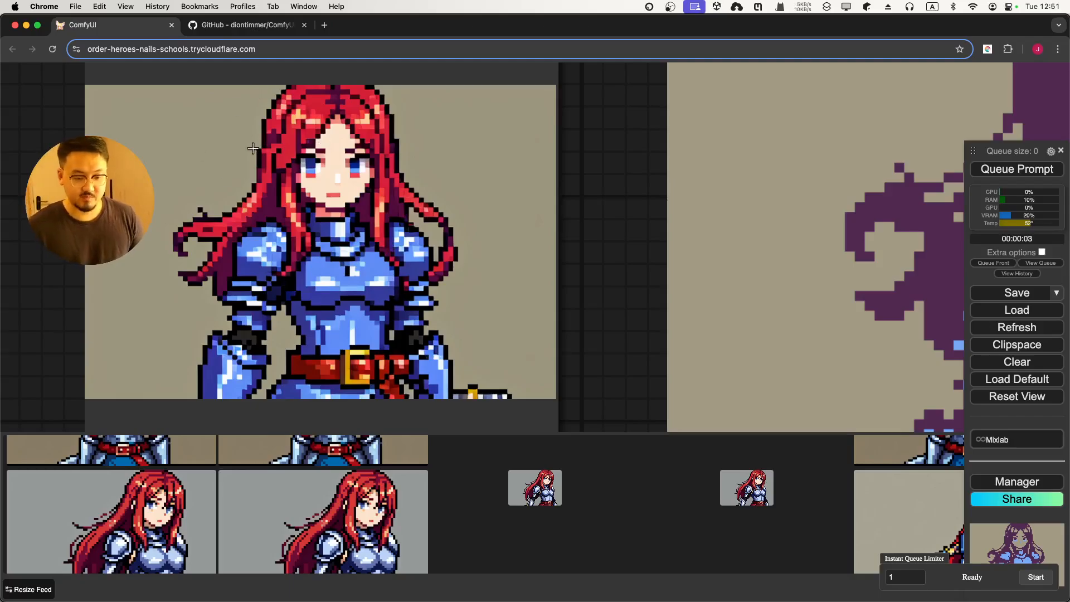
{"action": "left_click_drag", "start_coordinate": [619, 308], "coordinate": [375, 308]}
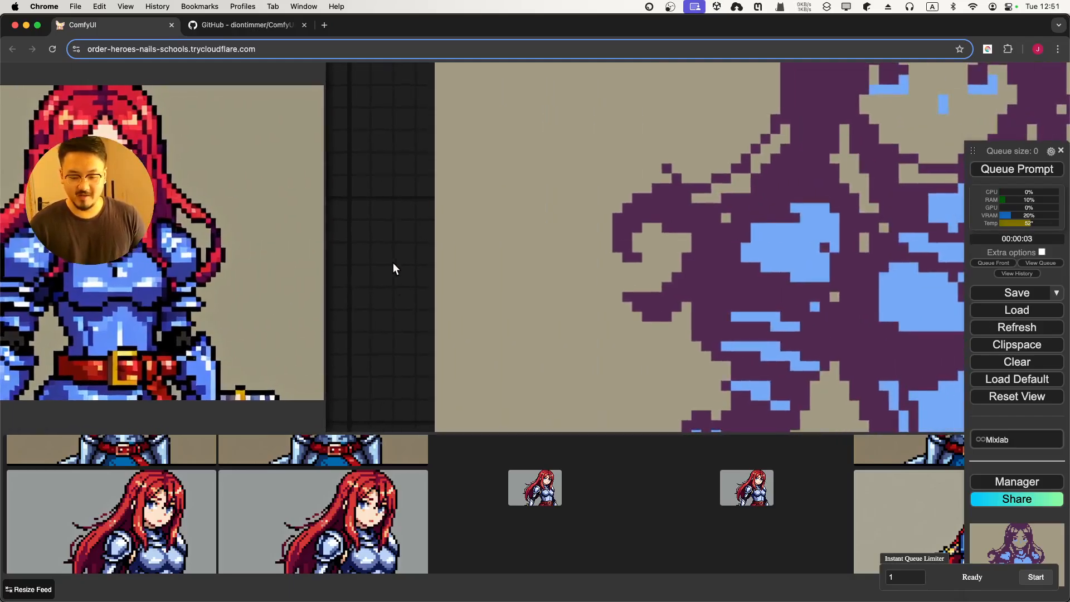
{"action": "scroll", "coordinate": [394, 262], "scroll_direction": "down", "scroll_amount": 5}
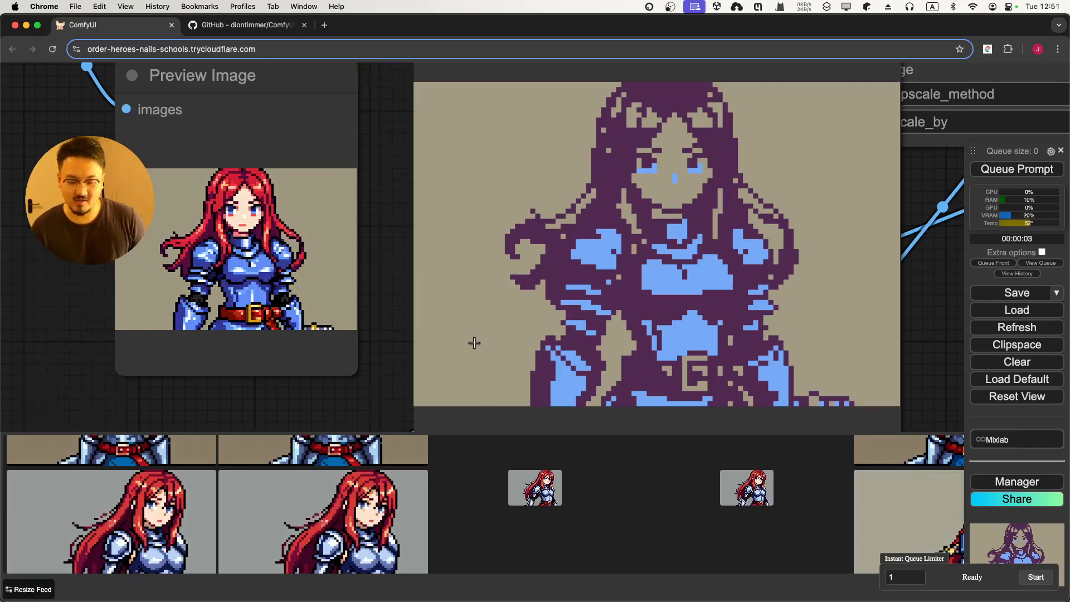
Set number_of_colors on the Flatten Colors node to 4 and generate a new image.
{"action": "scroll", "coordinate": [474, 343], "scroll_direction": "down", "scroll_amount": 4}
{"action": "left_click_drag", "start_coordinate": [350, 140], "coordinate": [342, 193]}
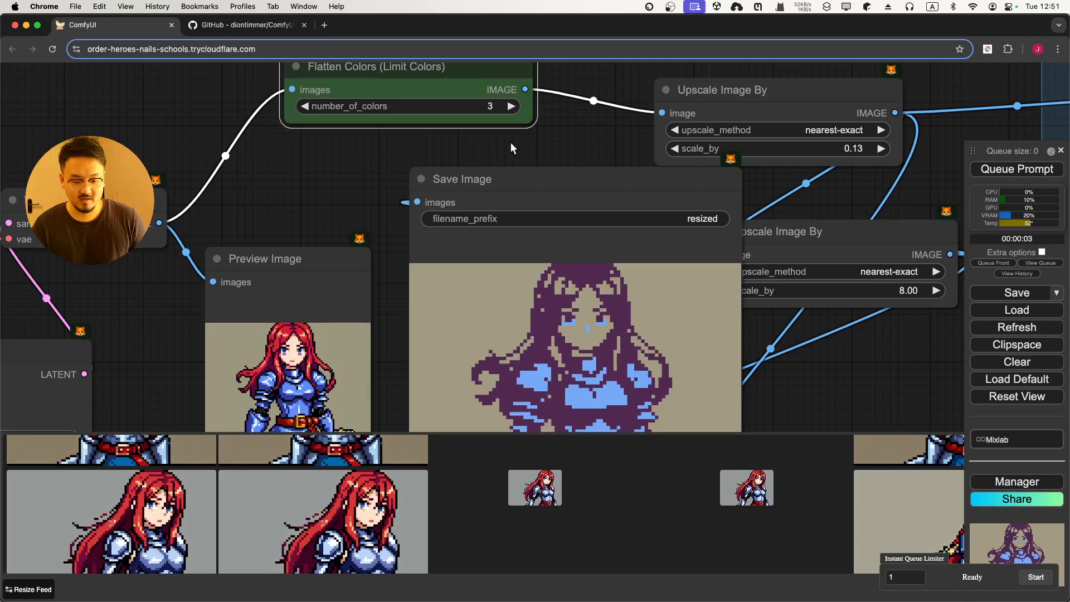
{"action": "left_click", "coordinate": [492, 108]}
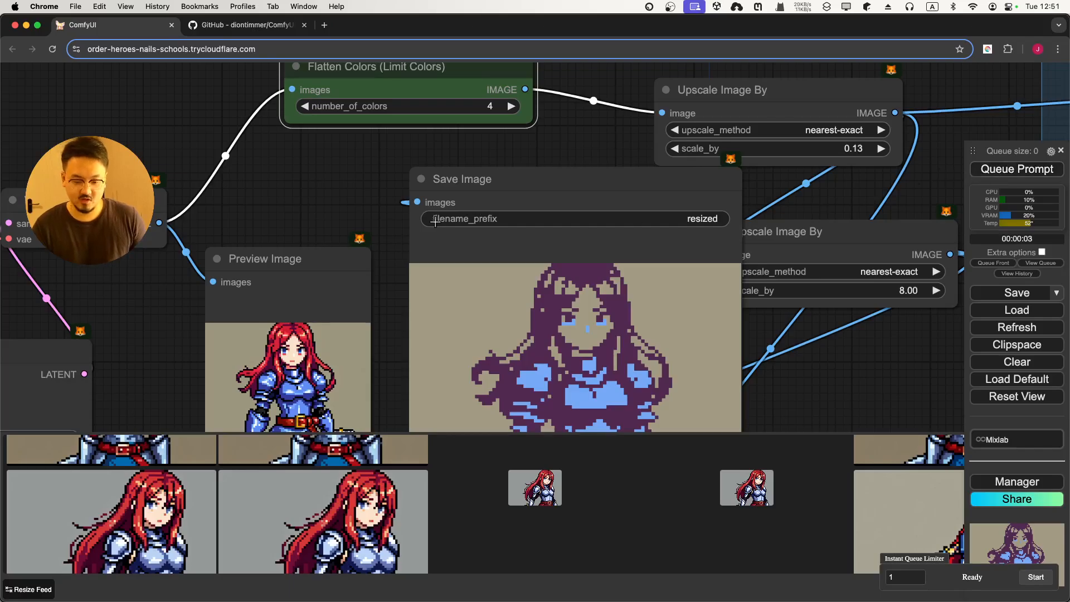
{"action": "left_click_drag", "start_coordinate": [397, 238], "coordinate": [398, 163]}
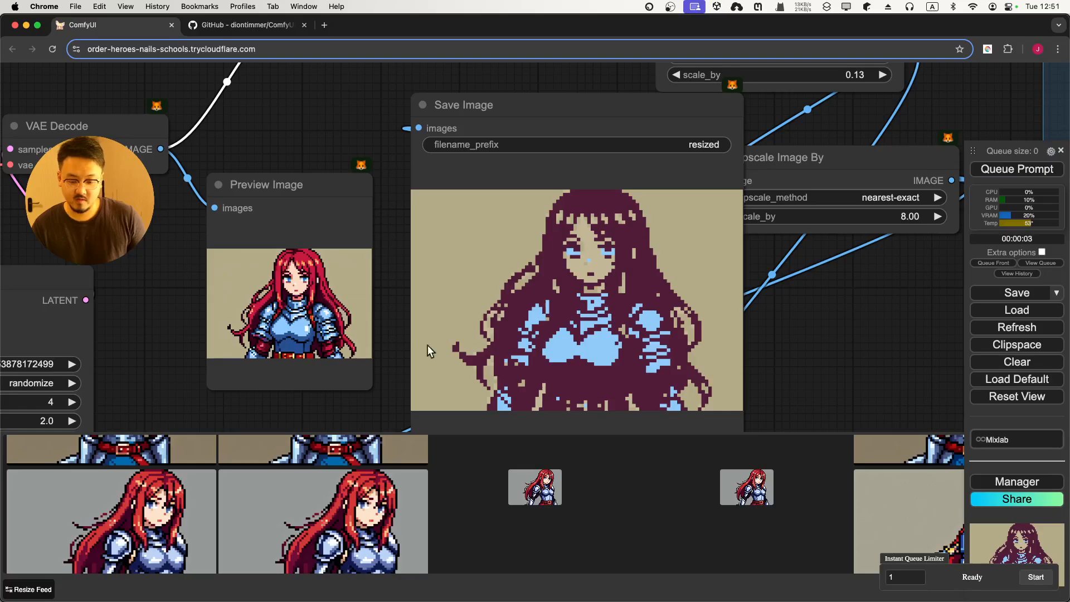
Examine the sprite generated with the 4-color limit beside its original in the Preview Image node.
{"action": "scroll", "coordinate": [329, 305], "scroll_direction": "down", "scroll_amount": 4}
{"action": "scroll", "coordinate": [332, 305], "scroll_direction": "up", "scroll_amount": 4}
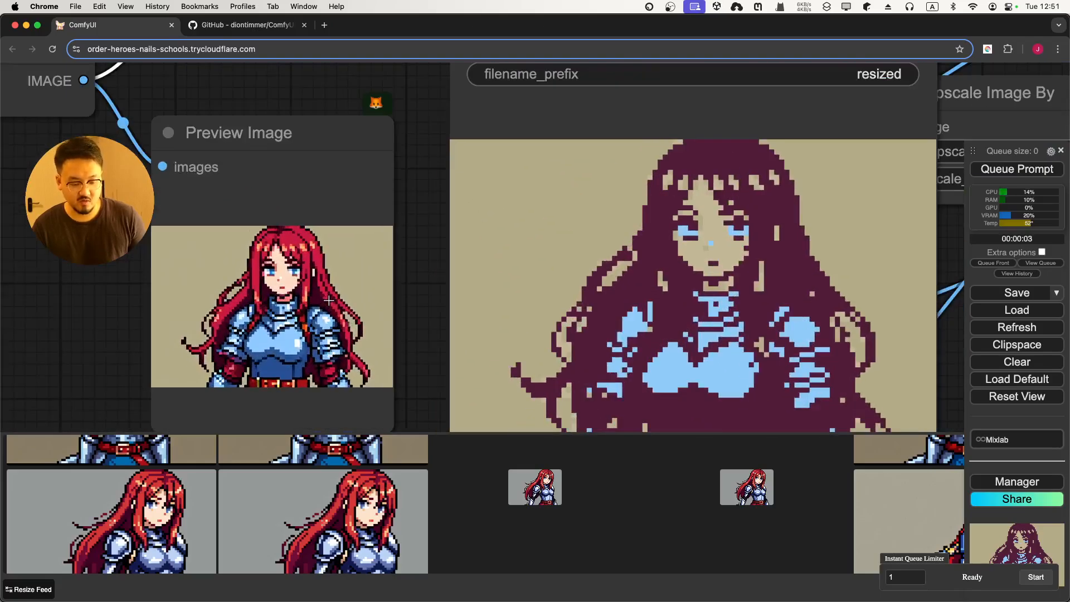
{"action": "scroll", "coordinate": [276, 301], "scroll_direction": "up", "scroll_amount": 1}
{"action": "scroll", "coordinate": [277, 301], "scroll_direction": "down", "scroll_amount": 2}
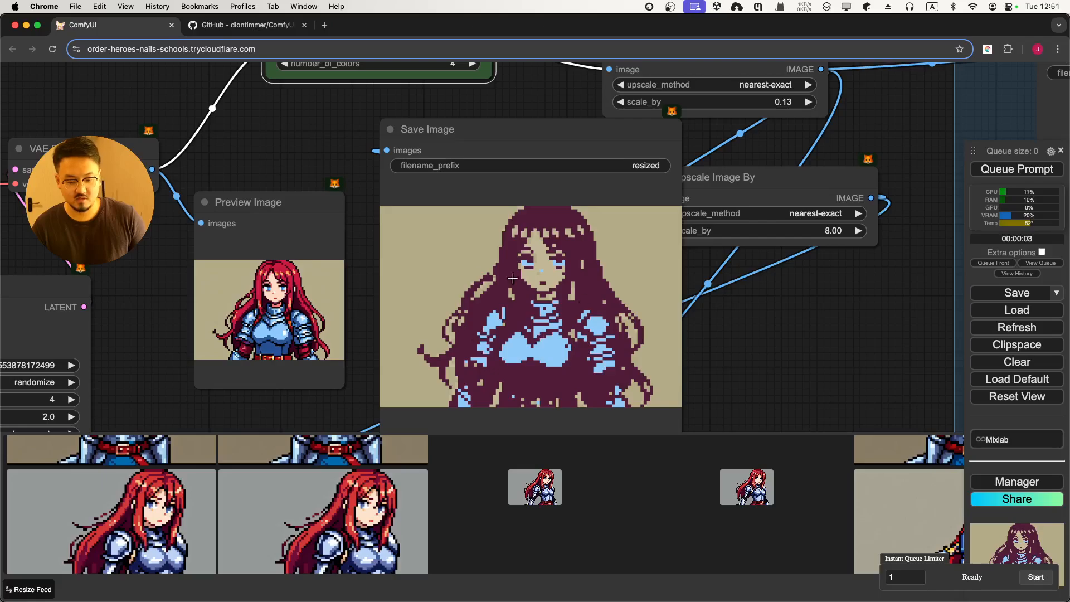
Set number_of_colors on the Flatten Colors node to 2.
{"action": "left_click_drag", "start_coordinate": [335, 126], "coordinate": [342, 167]}
{"action": "left_click", "coordinate": [450, 106]}
{"action": "type", "text": "2"}
{"action": "left_click", "coordinate": [632, 106]}
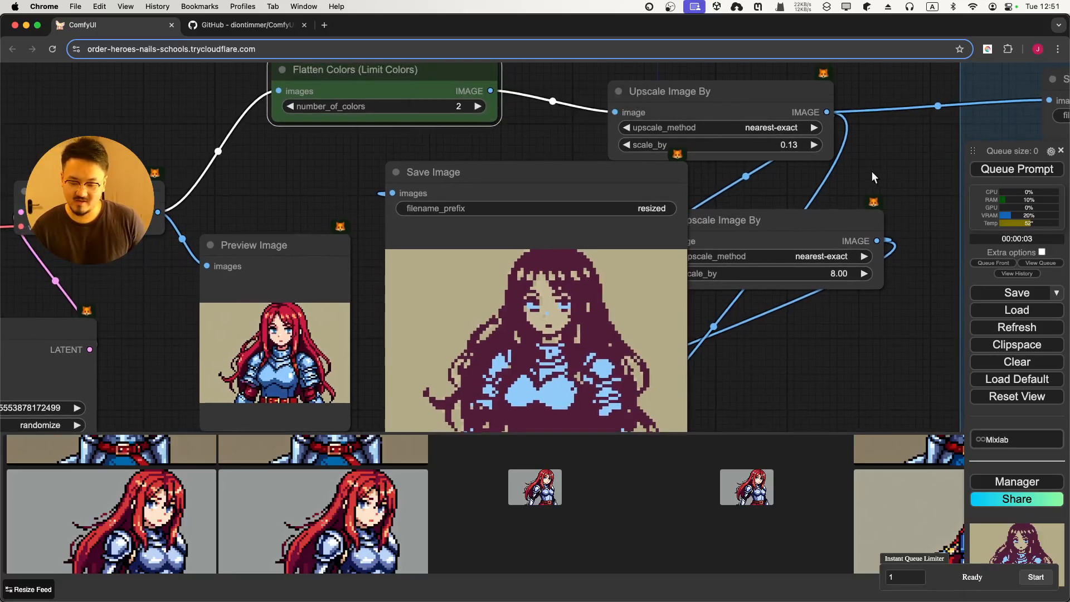
Generate a new image with the 2-color limit and compare the flattened sprite with its full-color original.
{"action": "left_click", "coordinate": [1019, 170]}
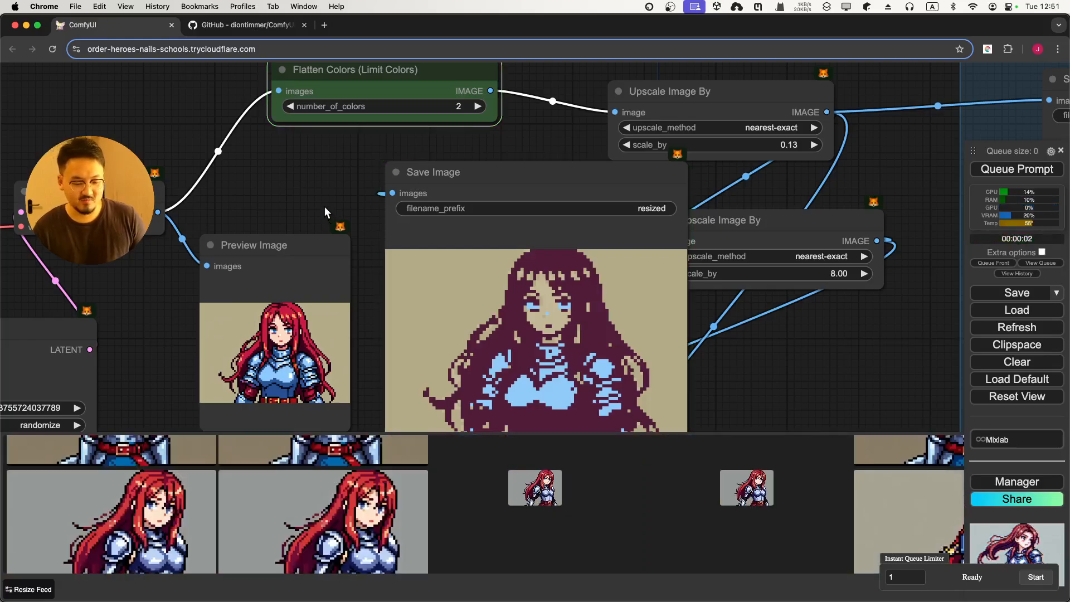
{"action": "left_click_drag", "start_coordinate": [321, 207], "coordinate": [280, 138]}
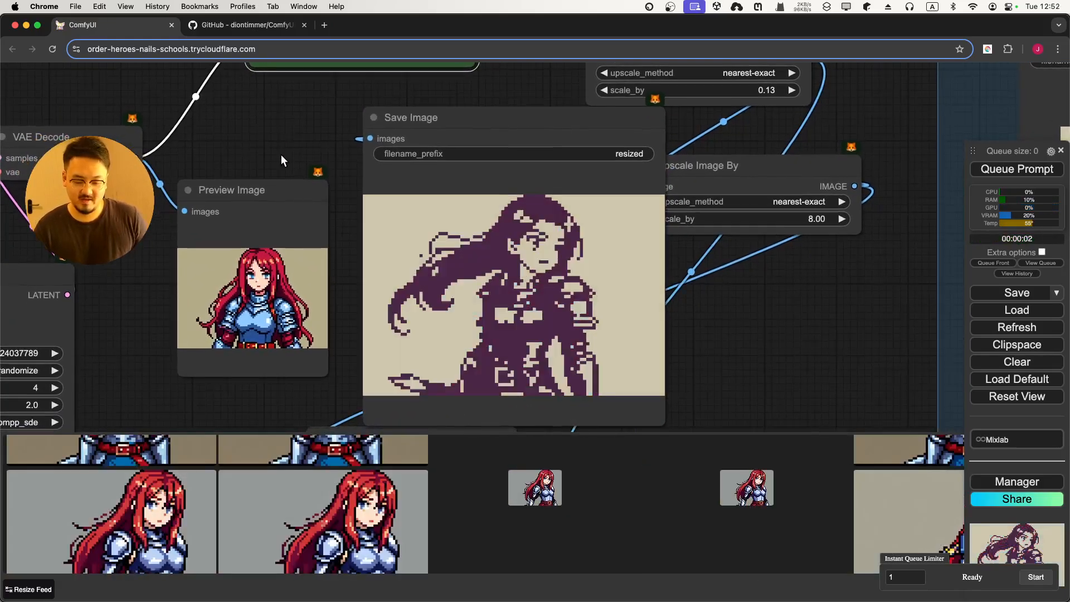
{"action": "scroll", "coordinate": [281, 155], "scroll_direction": "up", "scroll_amount": 2}
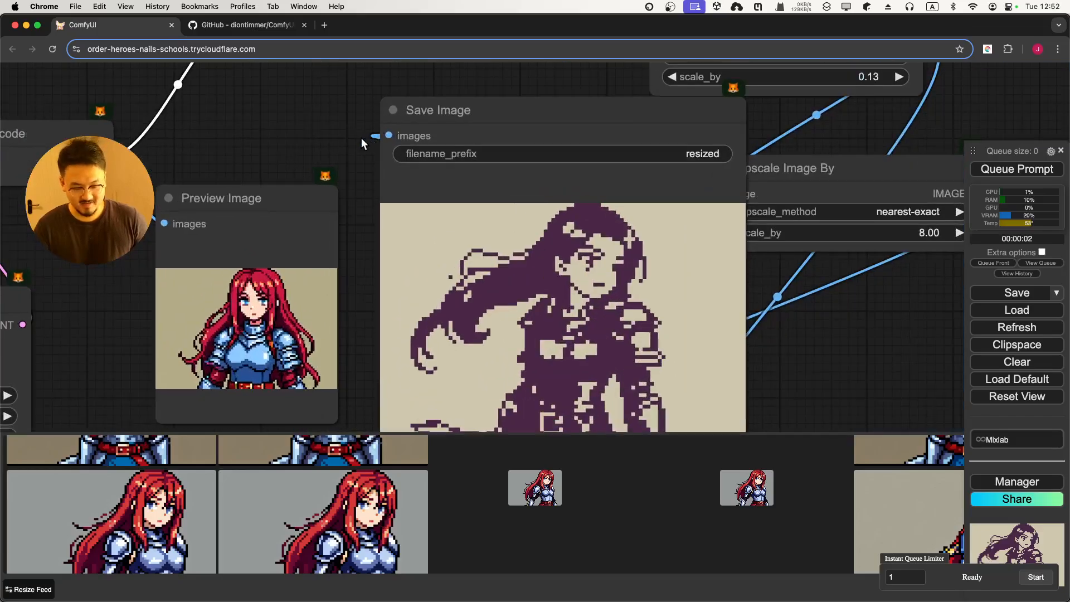
{"action": "left_click_drag", "start_coordinate": [346, 132], "coordinate": [332, 84]}
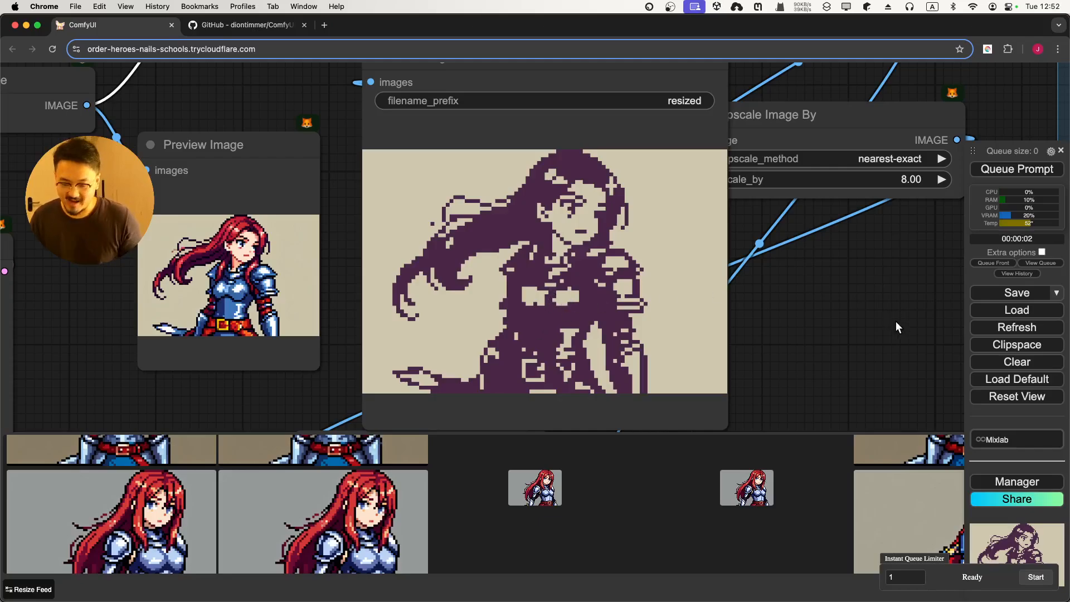
{"action": "scroll", "coordinate": [844, 345], "scroll_direction": "up", "scroll_amount": 4}
Move the Save Image node with the resized prefix off the second Upscale Image By node, towards the Saved Image group.
{"action": "scroll", "coordinate": [813, 323], "scroll_direction": "down", "scroll_amount": 8}
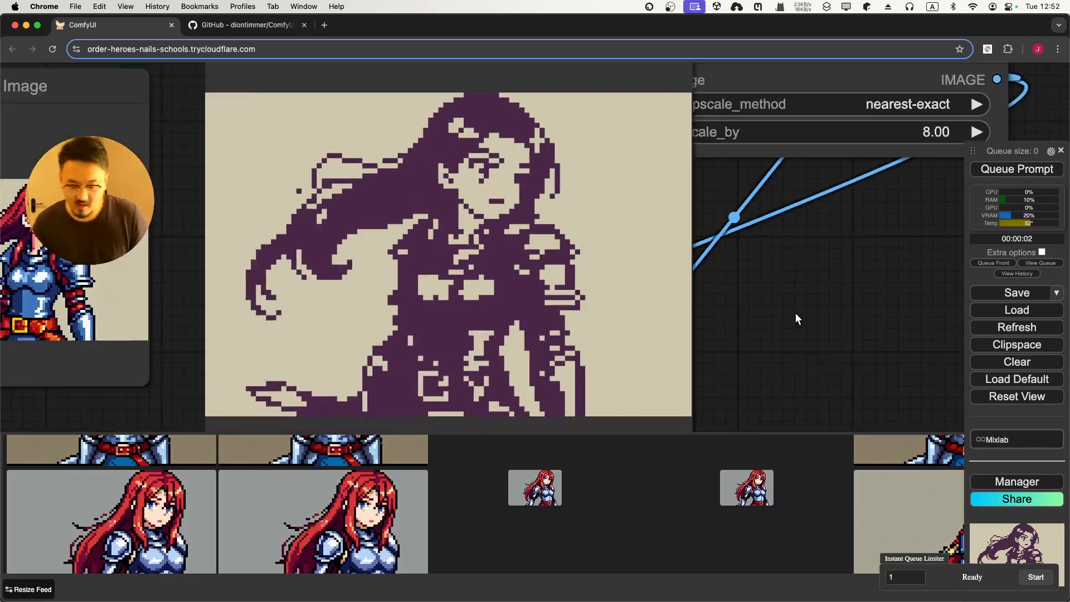
{"action": "scroll", "coordinate": [677, 314], "scroll_direction": "down", "scroll_amount": 4}
{"action": "left_click_drag", "start_coordinate": [612, 181], "coordinate": [841, 205]}
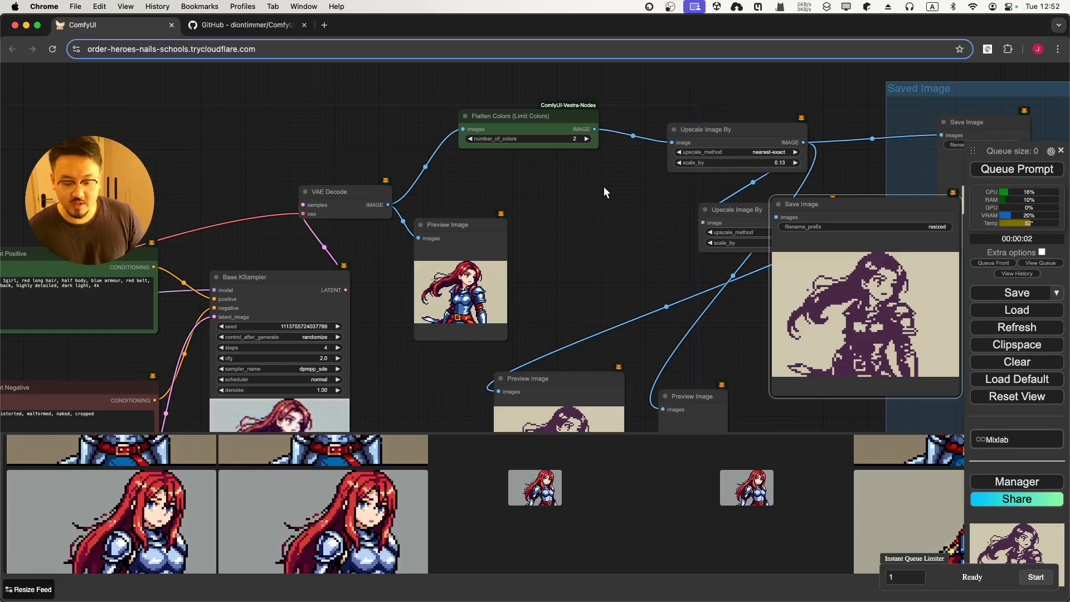
Inspect the first Upscale Image By node and its available upscale_method options without changing the method.
{"action": "left_click_drag", "start_coordinate": [603, 186], "coordinate": [373, 230]}
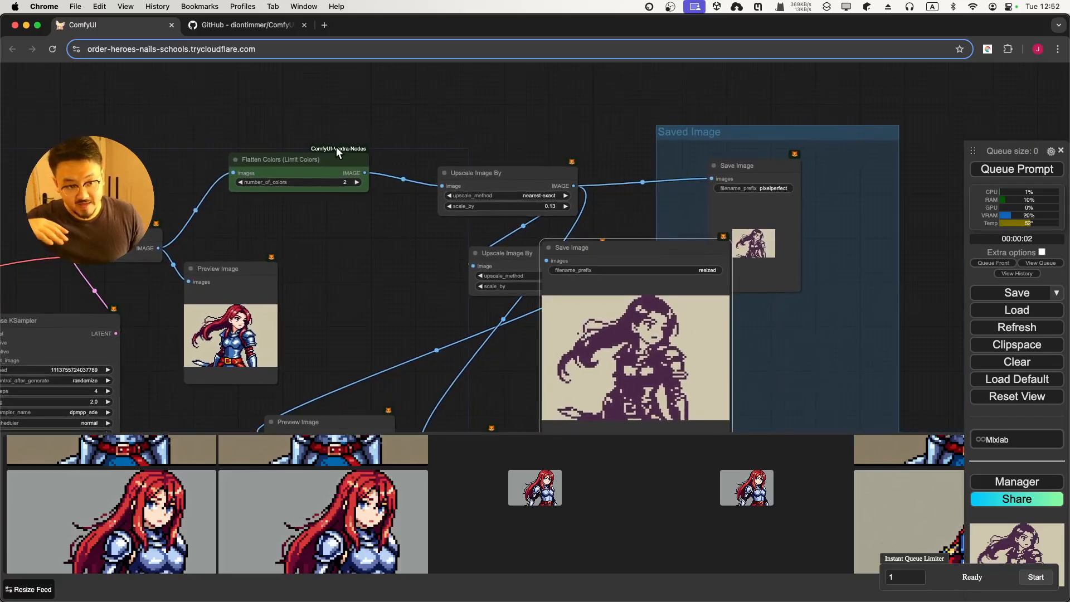
{"action": "scroll", "coordinate": [604, 114], "scroll_direction": "up", "scroll_amount": 8}
{"action": "left_click_drag", "start_coordinate": [232, 168], "coordinate": [243, 122]}
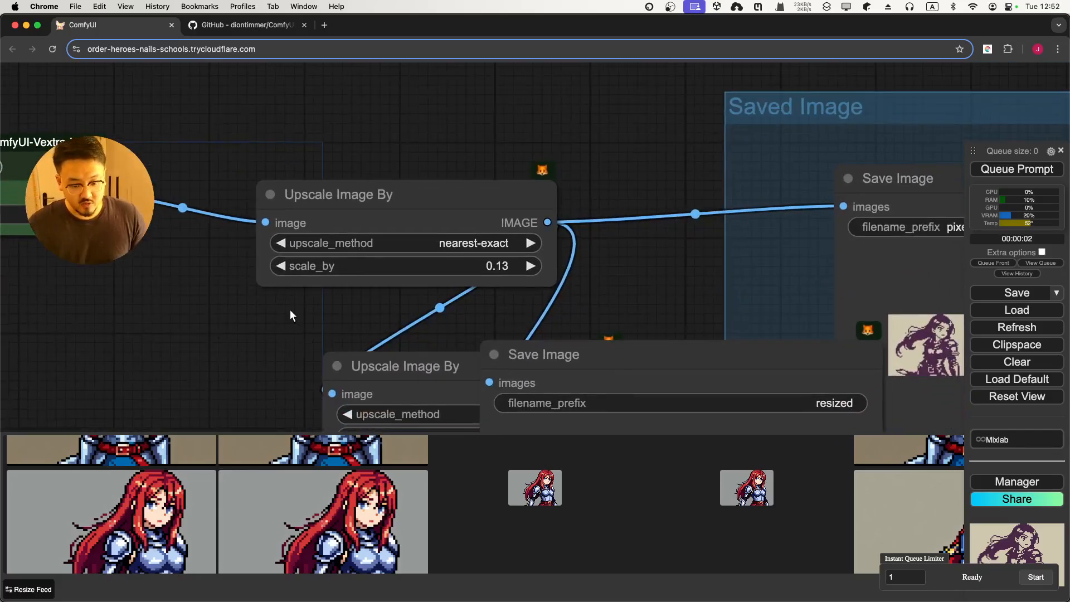
{"action": "left_click", "coordinate": [457, 243]}
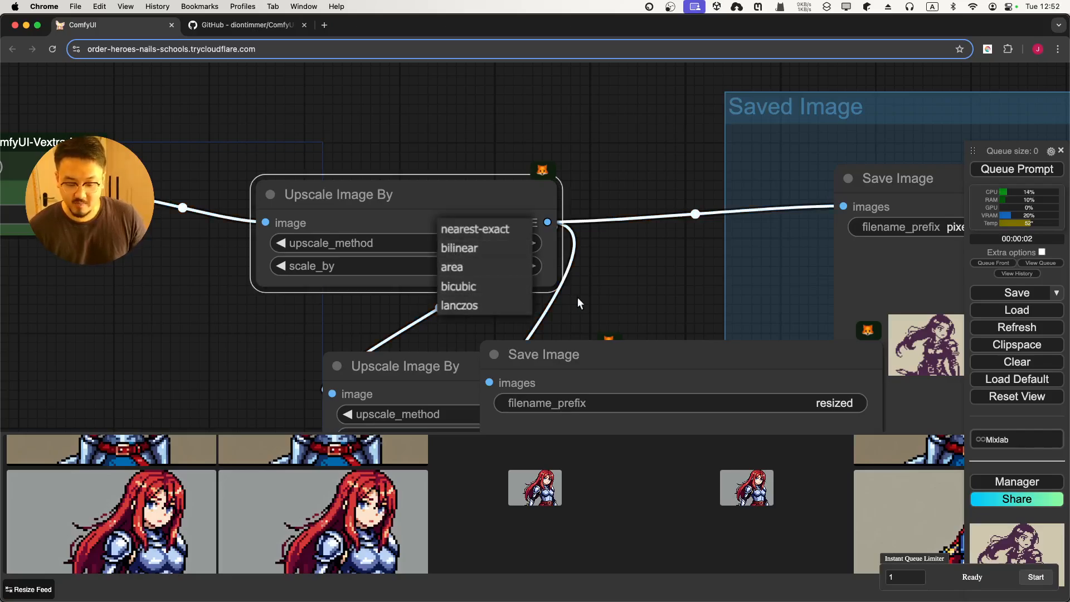
{"action": "left_click", "coordinate": [634, 321]}
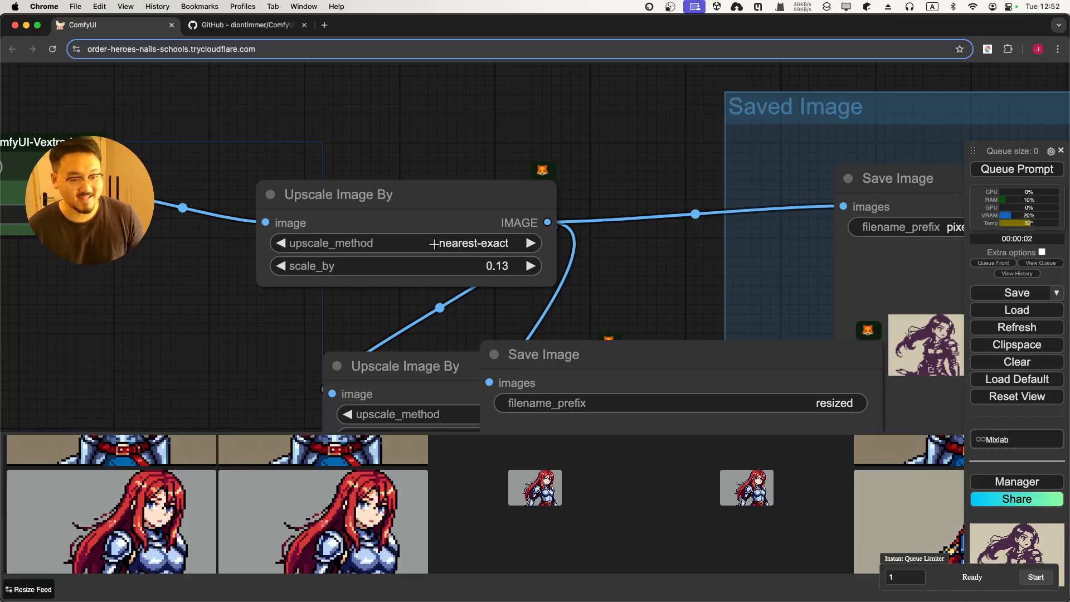
Move the resized Save Image node into the Saved Image group, below the pixelperfect Save Image node.
{"action": "scroll", "coordinate": [265, 368], "scroll_direction": "down", "scroll_amount": 3}
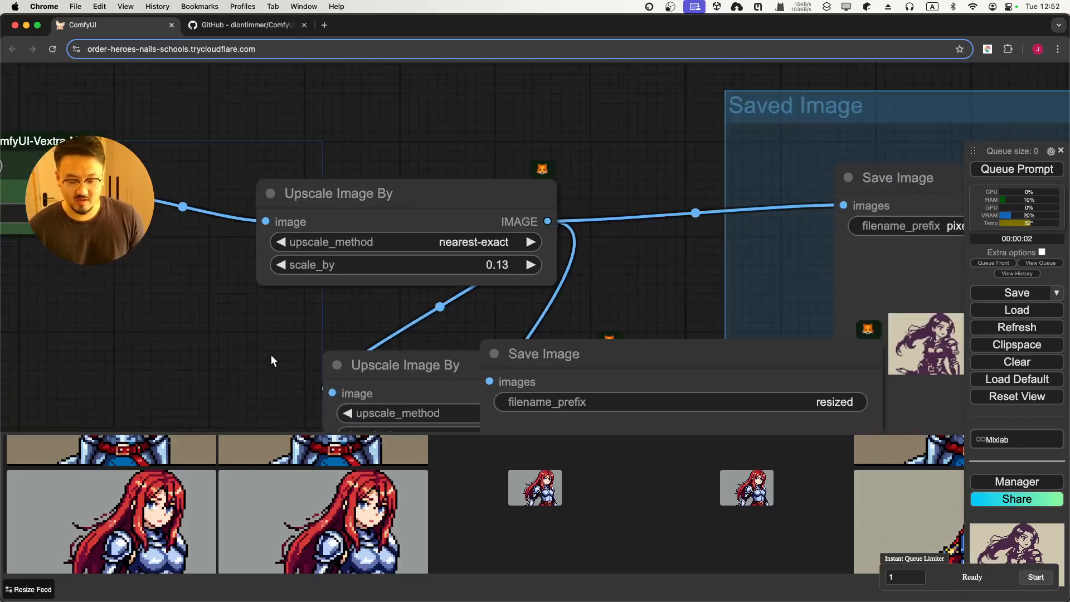
{"action": "left_click_drag", "start_coordinate": [273, 355], "coordinate": [185, 213]}
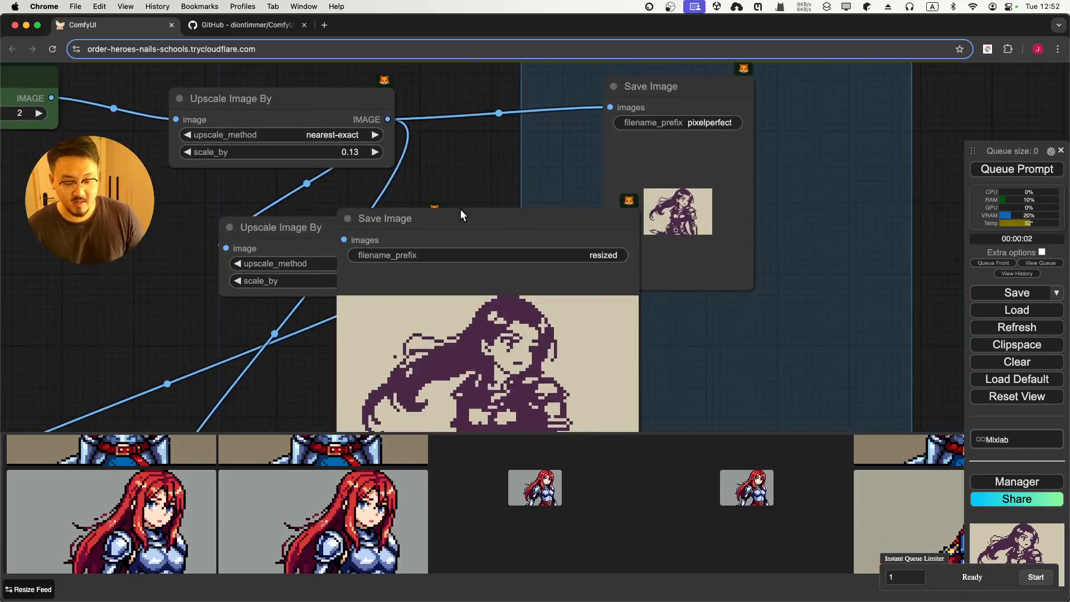
{"action": "left_click_drag", "start_coordinate": [500, 214], "coordinate": [748, 161]}
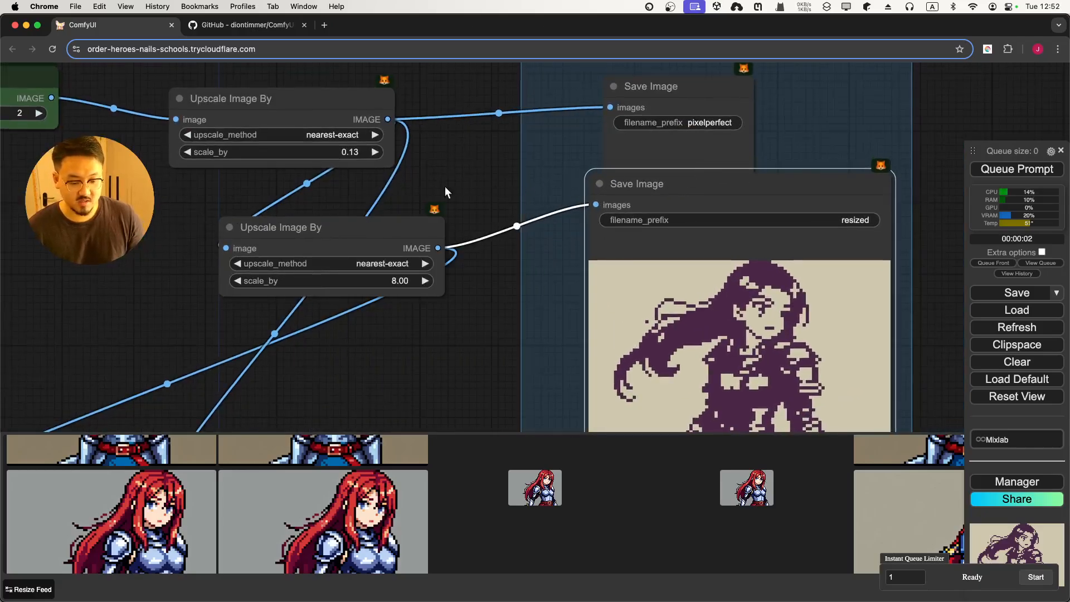
{"action": "left_click_drag", "start_coordinate": [410, 305], "coordinate": [330, 233]}
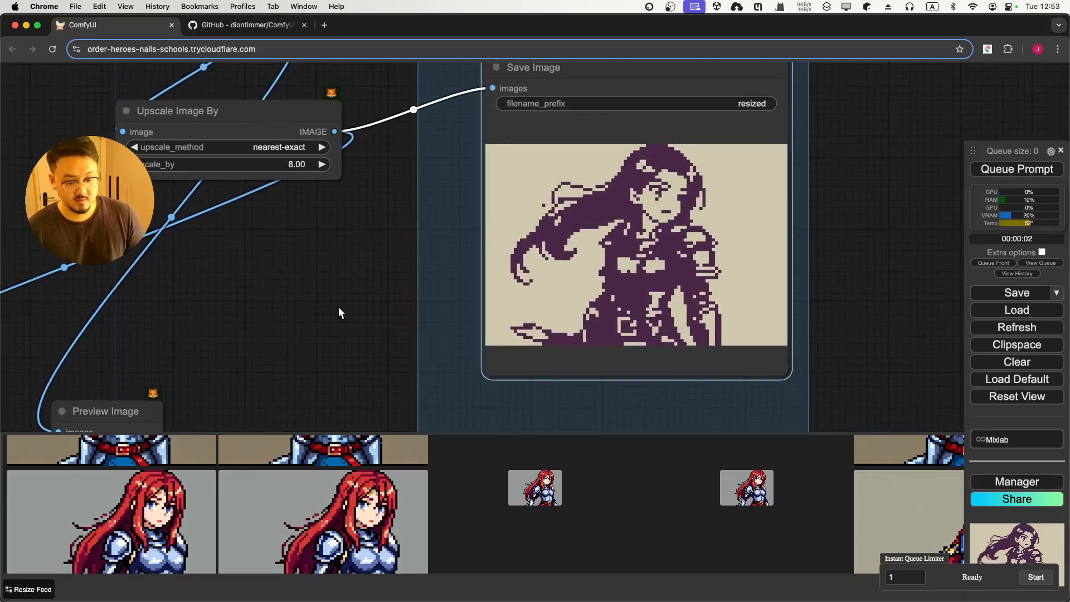
Delete the character description from "1girl" through "sword at back," in the Prompt Positive node.
{"action": "left_click_drag", "start_coordinate": [339, 308], "coordinate": [540, 295]}
{"action": "scroll", "coordinate": [466, 385], "scroll_direction": "down", "scroll_amount": 7}
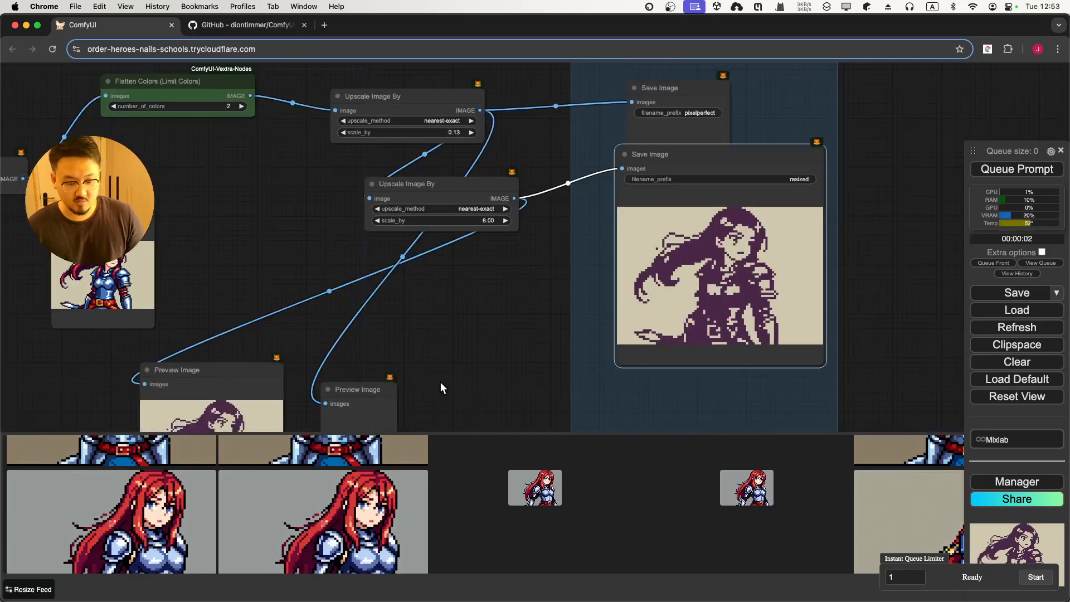
{"action": "left_click_drag", "start_coordinate": [312, 282], "coordinate": [537, 156]}
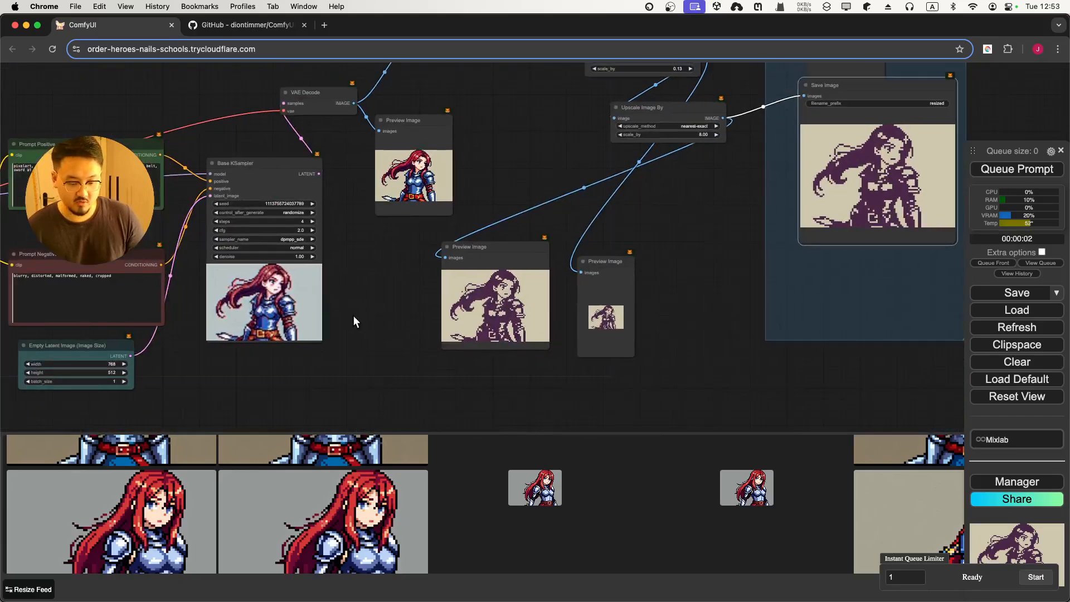
{"action": "left_click_drag", "start_coordinate": [346, 319], "coordinate": [532, 386]}
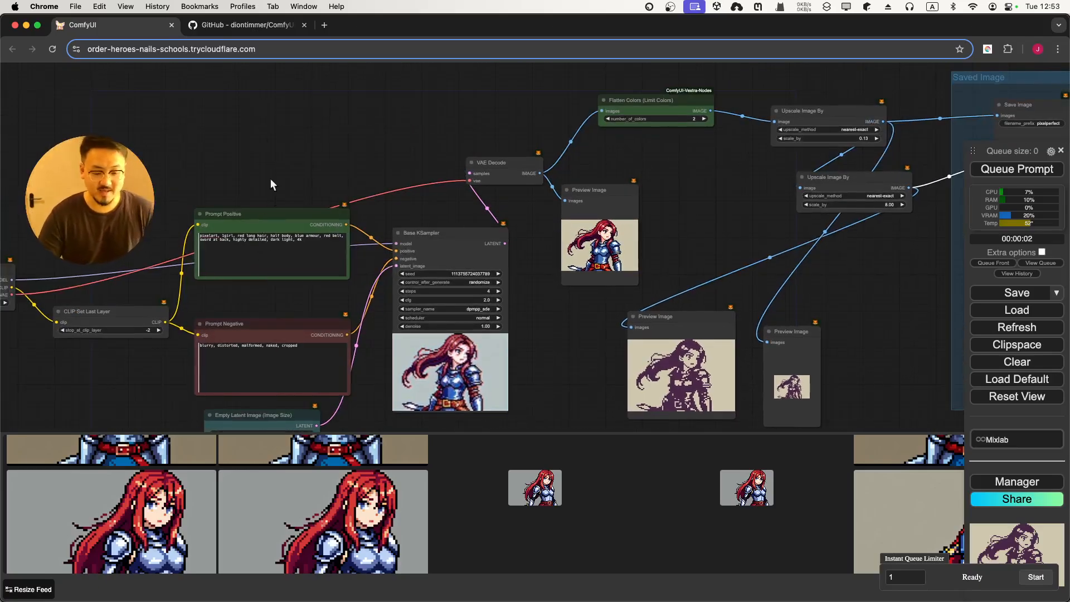
{"action": "scroll", "coordinate": [225, 194], "scroll_direction": "down", "scroll_amount": 3}
{"action": "scroll", "coordinate": [225, 188], "scroll_direction": "up", "scroll_amount": 5}
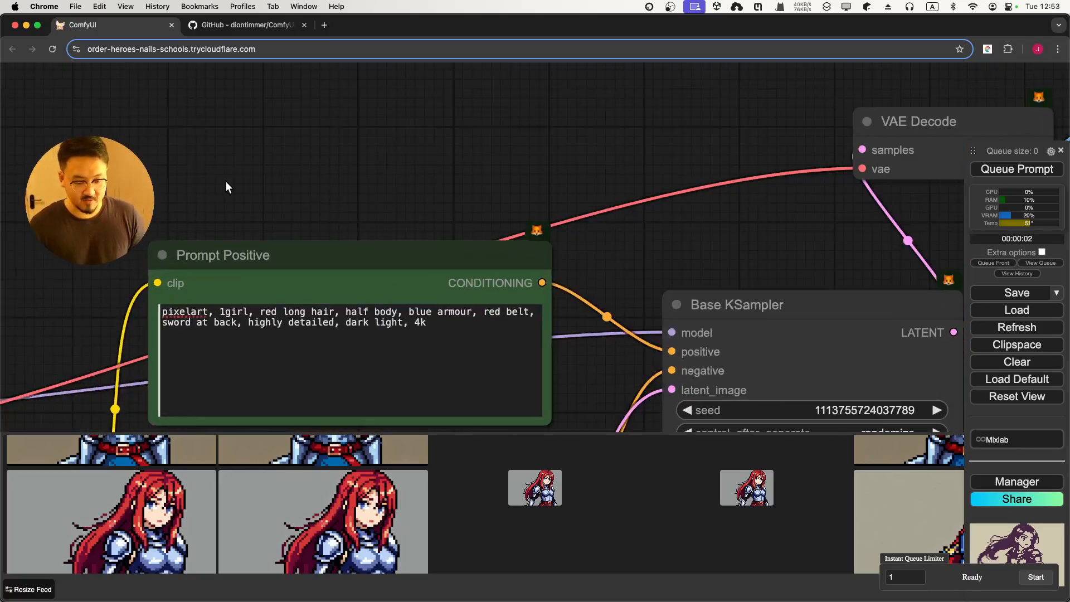
{"action": "left_click_drag", "start_coordinate": [224, 41], "coordinate": [192, 128]}
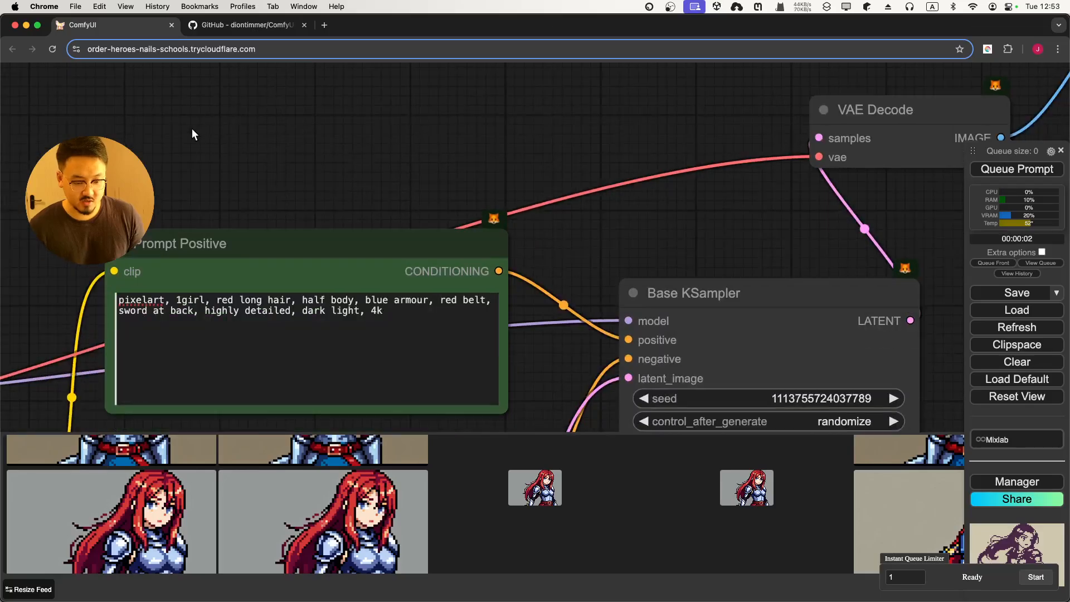
{"action": "left_click_drag", "start_coordinate": [256, 303], "coordinate": [216, 308]}
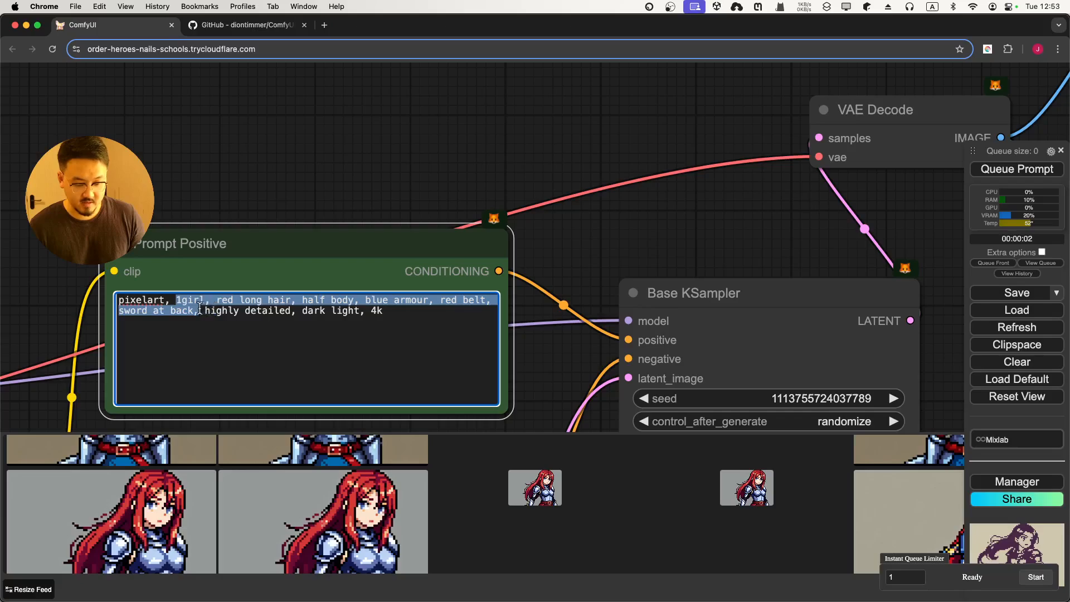
{"action": "key", "text": "BackSpace"}
{"action": "key", "text": "BackSpace"}
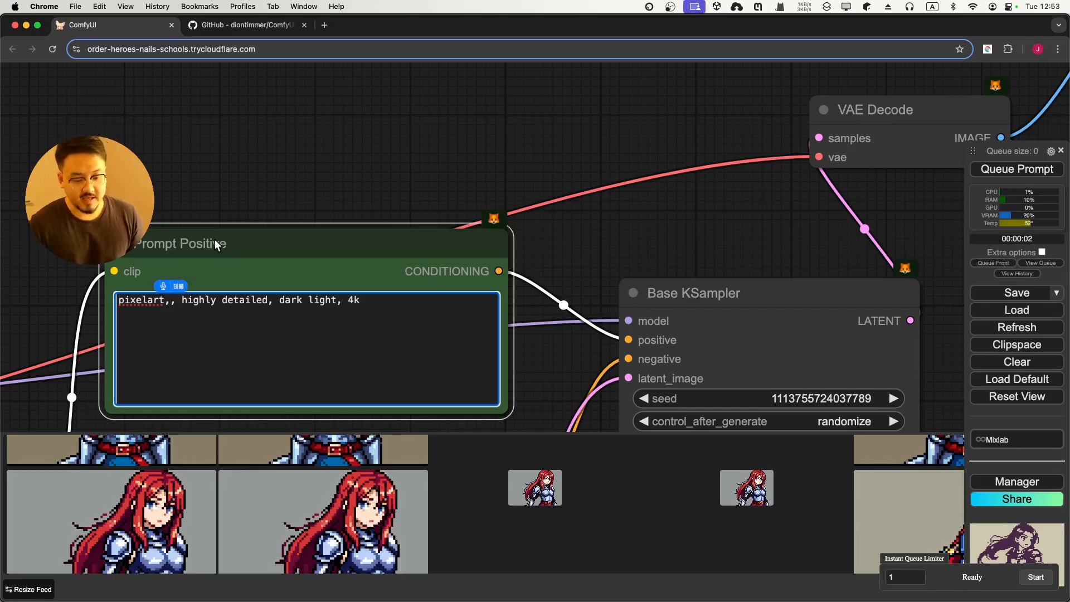
Add "castlevania style background castle and moon" after "pixelart," in the positive prompt and generate an image.
{"action": "type", "text": "castlevania style backgr"}
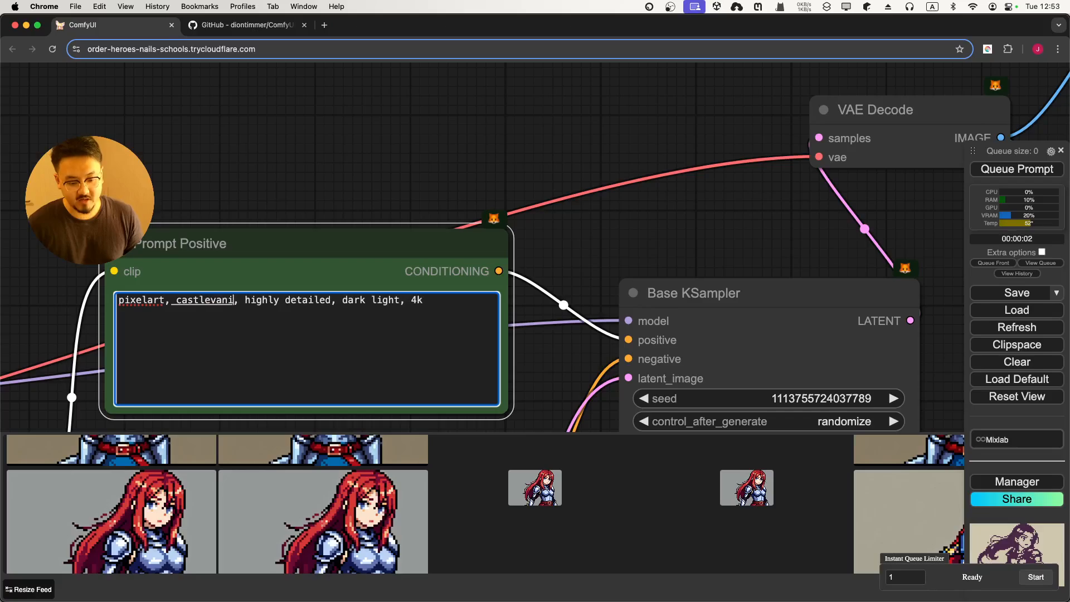
{"action": "type", "text": "ound"}
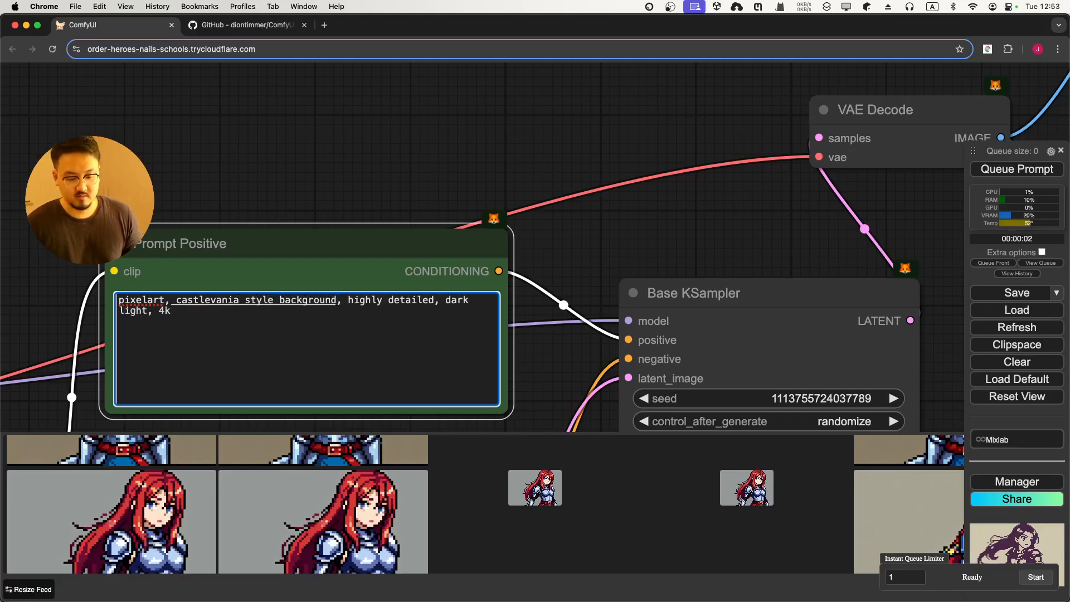
{"action": "type", "text": " cast and moon"}
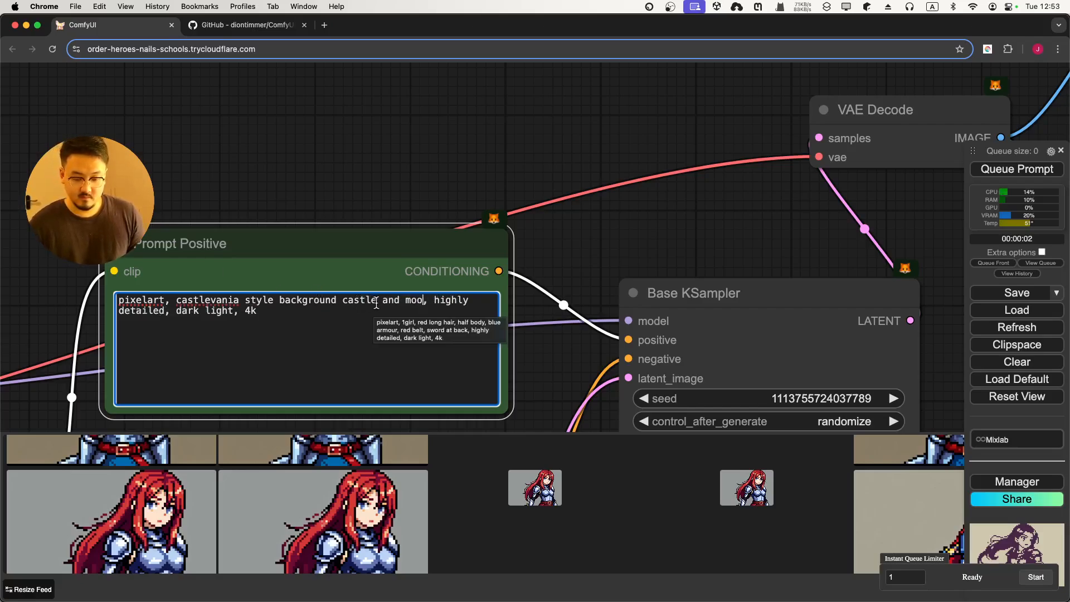
{"action": "type", "text": "n"}
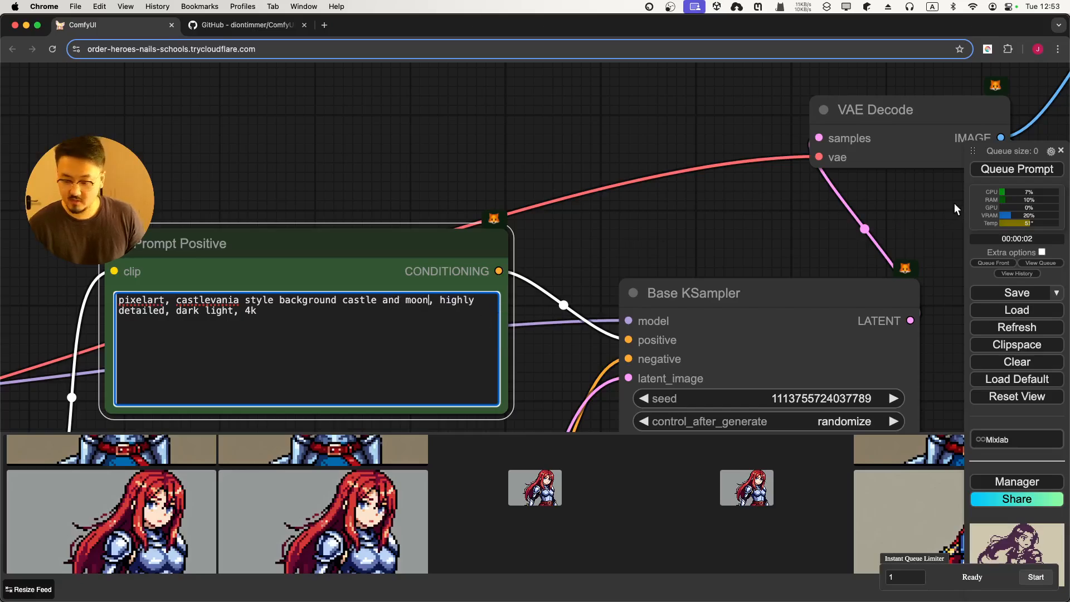
{"action": "left_click", "coordinate": [990, 170]}
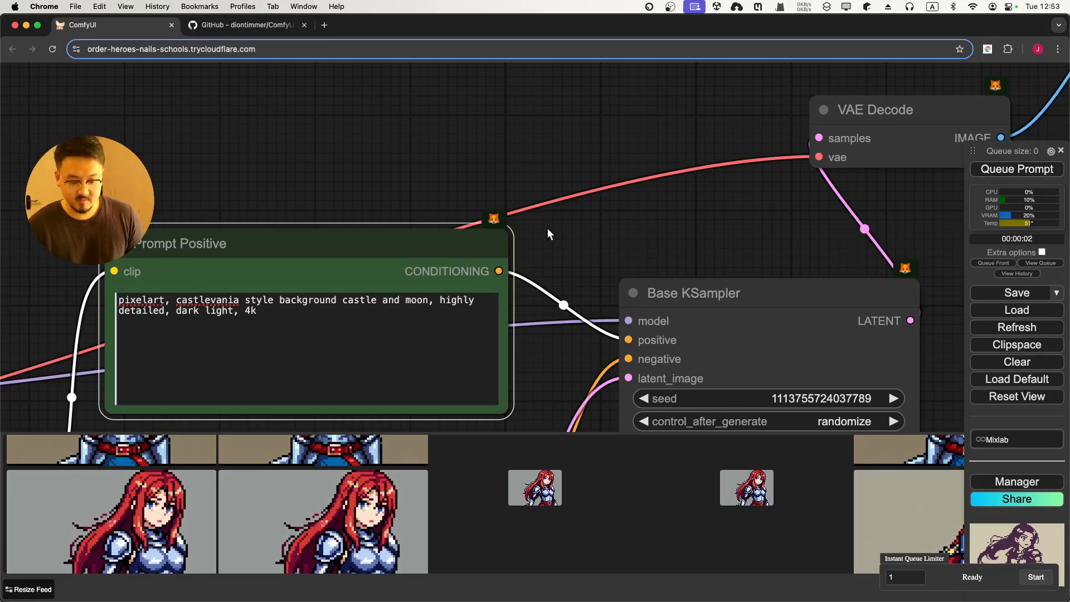
Examine the generated castle image in the full-color preview and in the color-limited Preview Image nodes.
{"action": "scroll", "coordinate": [545, 236], "scroll_direction": "down", "scroll_amount": 3}
{"action": "left_click_drag", "start_coordinate": [603, 238], "coordinate": [264, 197]}
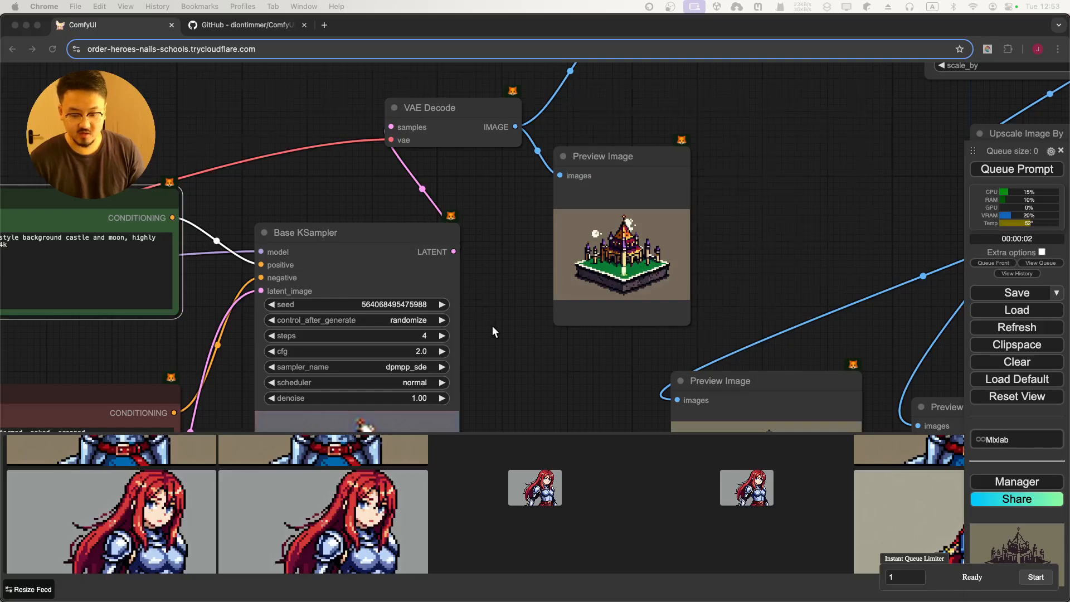
{"action": "scroll", "coordinate": [493, 325], "scroll_direction": "down", "scroll_amount": 3}
{"action": "scroll", "coordinate": [507, 345], "scroll_direction": "down", "scroll_amount": 5}
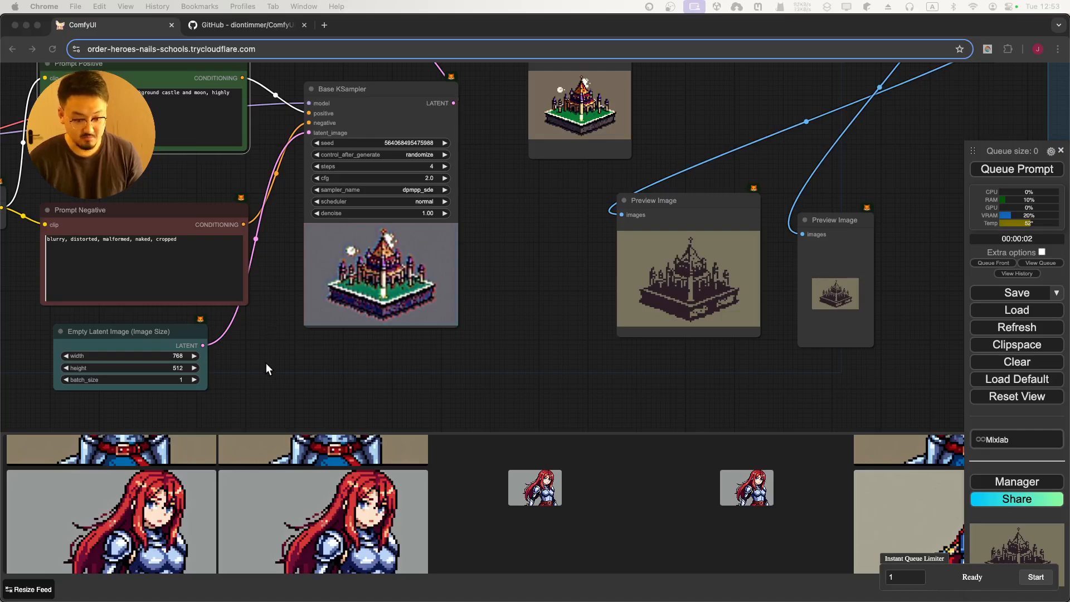
Remove the word "background" from the positive prompt and generate another image.
{"action": "left_click_drag", "start_coordinate": [192, 166], "coordinate": [299, 260]}
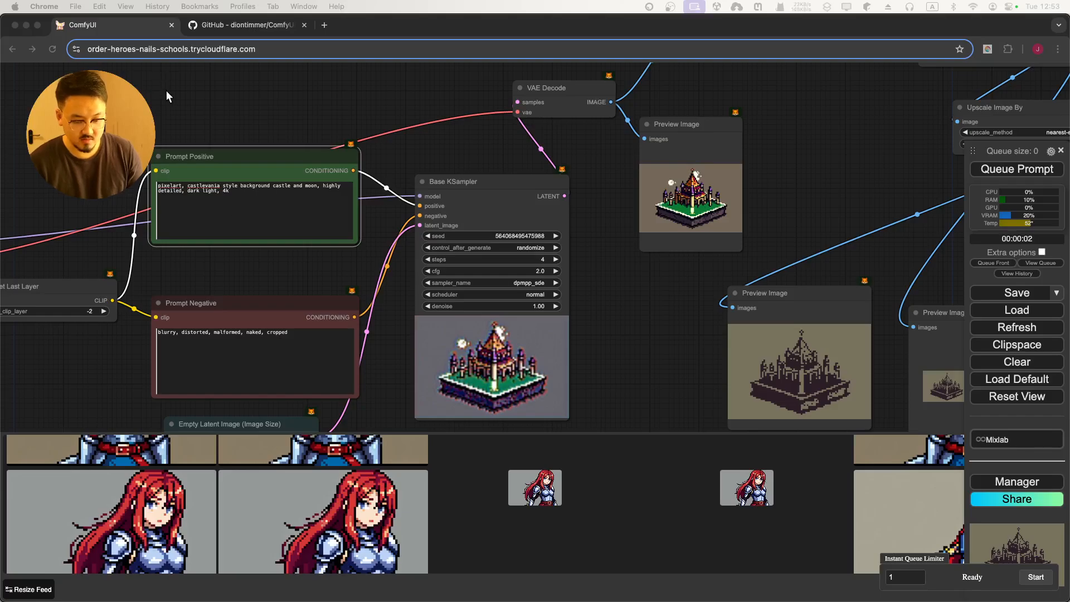
{"action": "scroll", "coordinate": [166, 91], "scroll_direction": "down", "scroll_amount": 2}
{"action": "scroll", "coordinate": [166, 92], "scroll_direction": "up", "scroll_amount": 5}
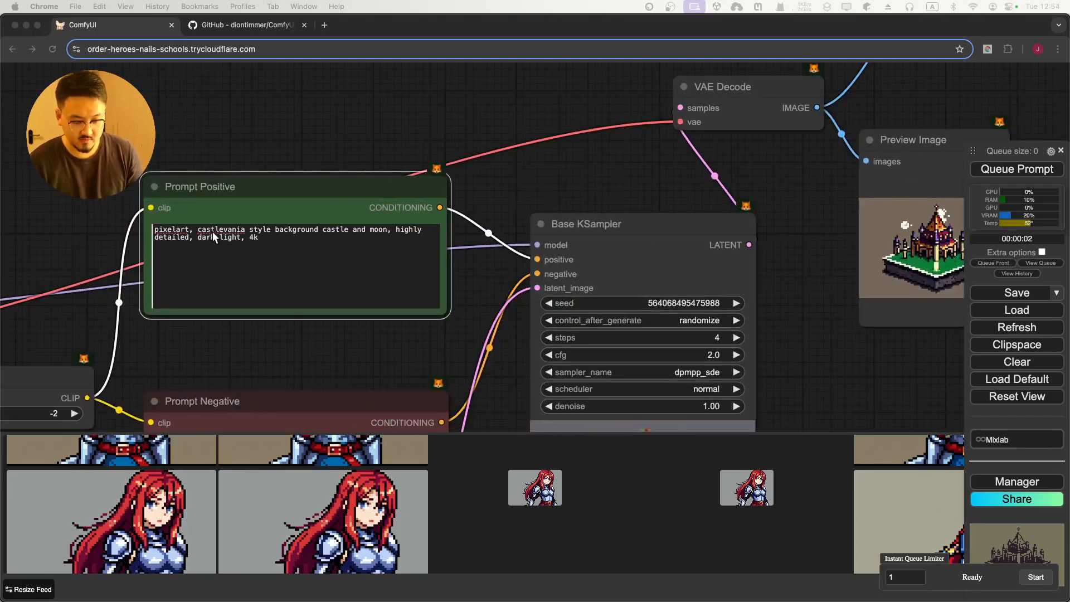
{"action": "double_click", "coordinate": [313, 232]}
{"action": "key", "text": "BackSpace"}
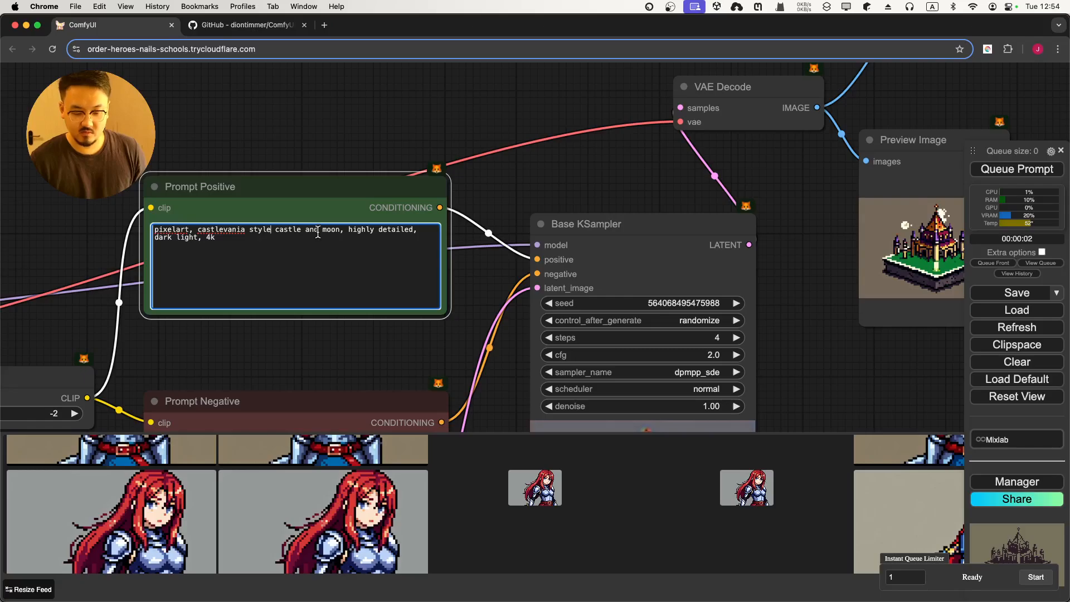
{"action": "left_click", "coordinate": [1017, 169]}
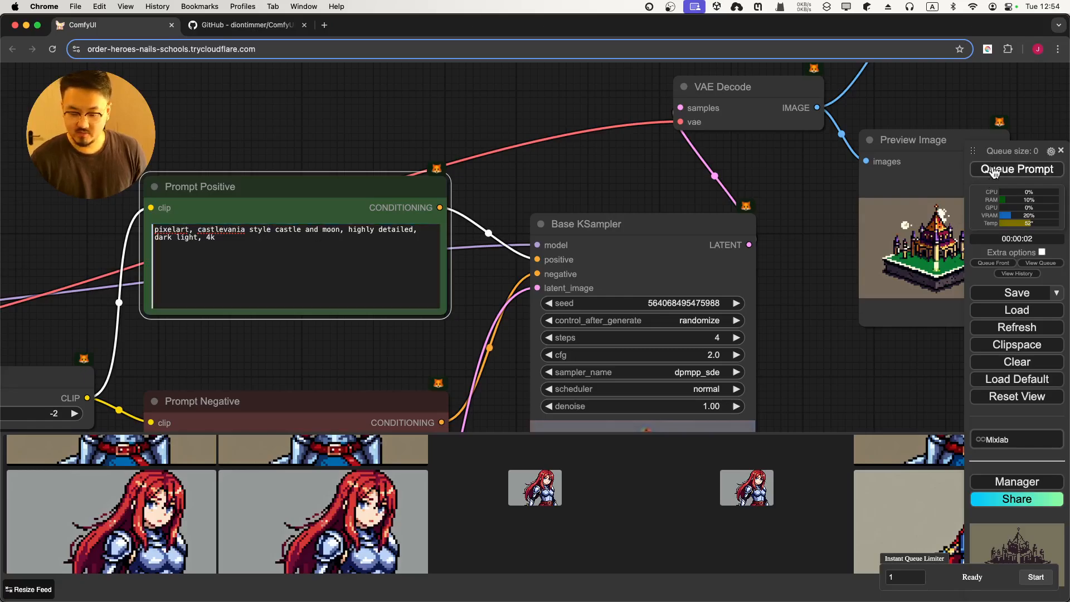
Examine the new castle and moon image in the Base KSampler preview and the color-limited Preview Image node.
{"action": "left_click_drag", "start_coordinate": [433, 349], "coordinate": [321, 286]}
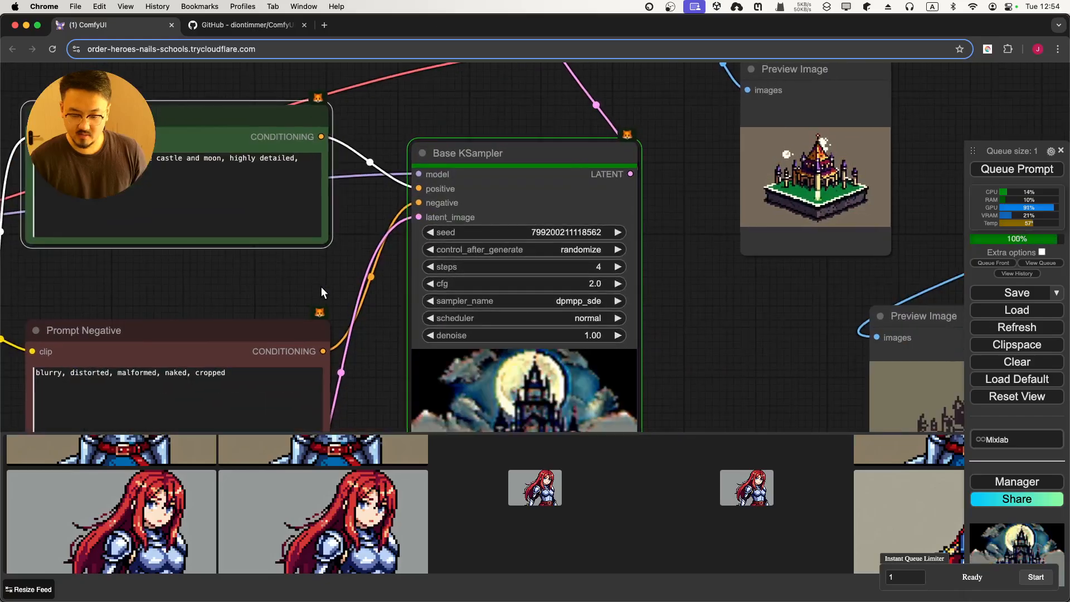
{"action": "left_click_drag", "start_coordinate": [767, 350], "coordinate": [609, 306]}
{"action": "scroll", "coordinate": [564, 233], "scroll_direction": "up", "scroll_amount": 5}
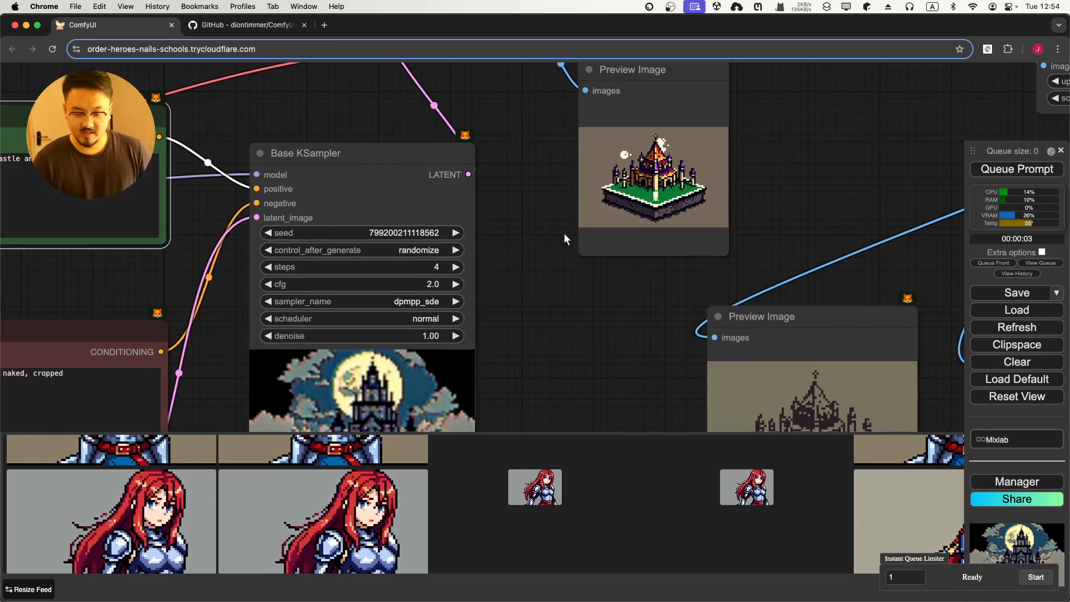
{"action": "scroll", "coordinate": [563, 206], "scroll_direction": "down", "scroll_amount": 4}
{"action": "left_click", "coordinate": [755, 372]}
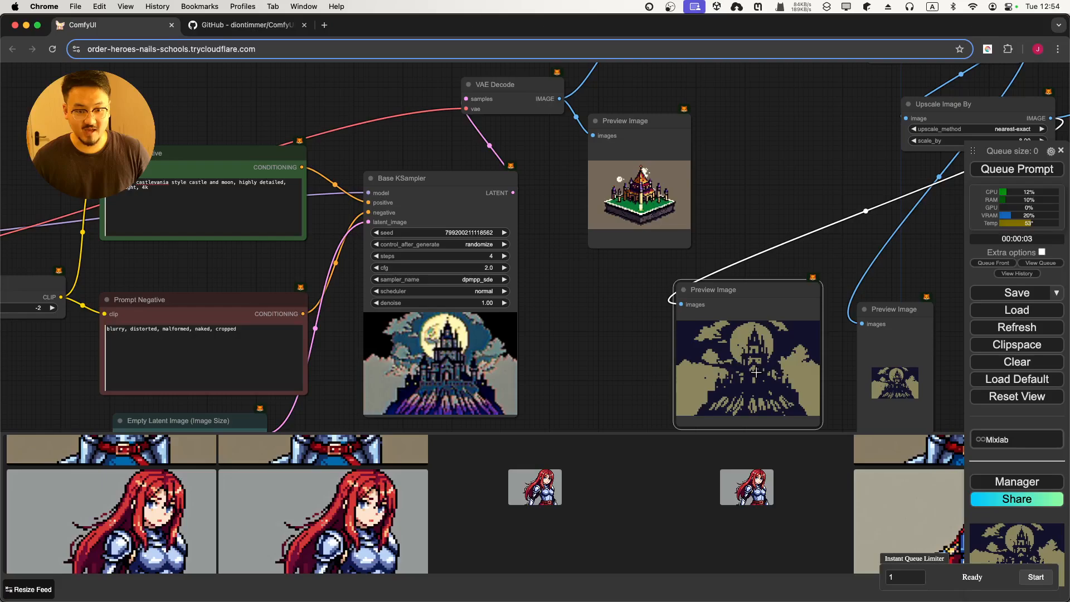
Move the full-color castle Preview Image node beside the two-color Preview Image node to compare both images.
{"action": "scroll", "coordinate": [646, 295], "scroll_direction": "up", "scroll_amount": 6}
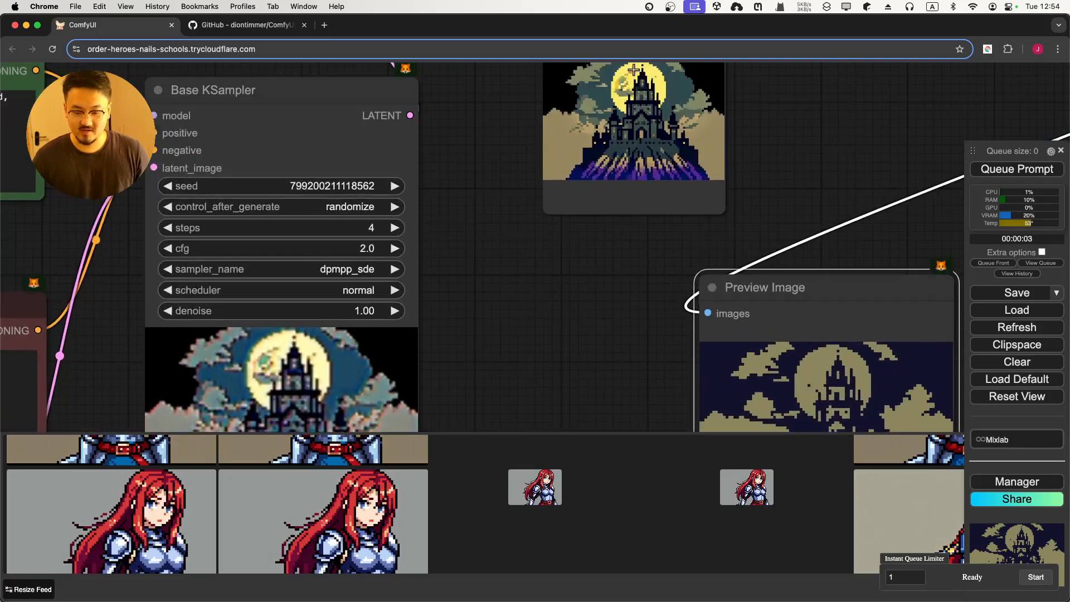
{"action": "left_click_drag", "start_coordinate": [659, 145], "coordinate": [555, 376]}
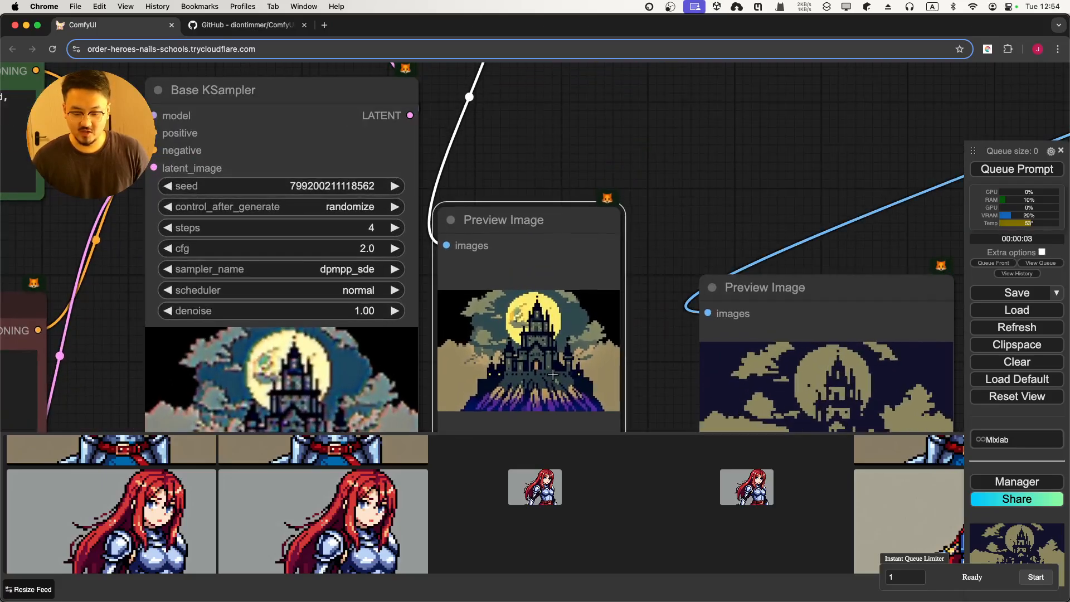
{"action": "left_click_drag", "start_coordinate": [663, 326], "coordinate": [538, 195]}
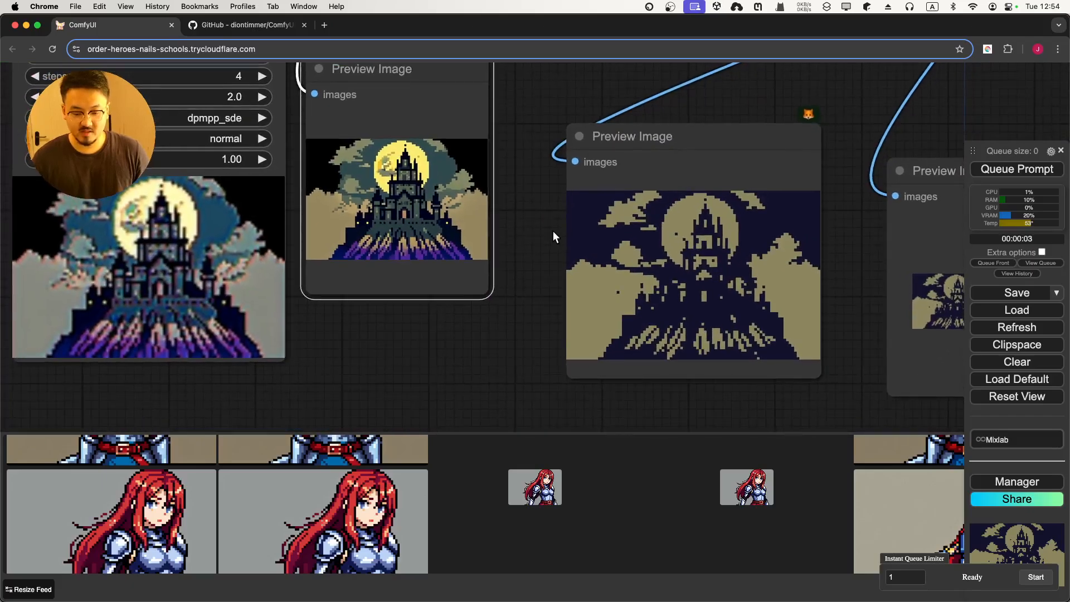
{"action": "scroll", "coordinate": [551, 234], "scroll_direction": "up", "scroll_amount": 4}
{"action": "left_click_drag", "start_coordinate": [527, 256], "coordinate": [476, 276]}
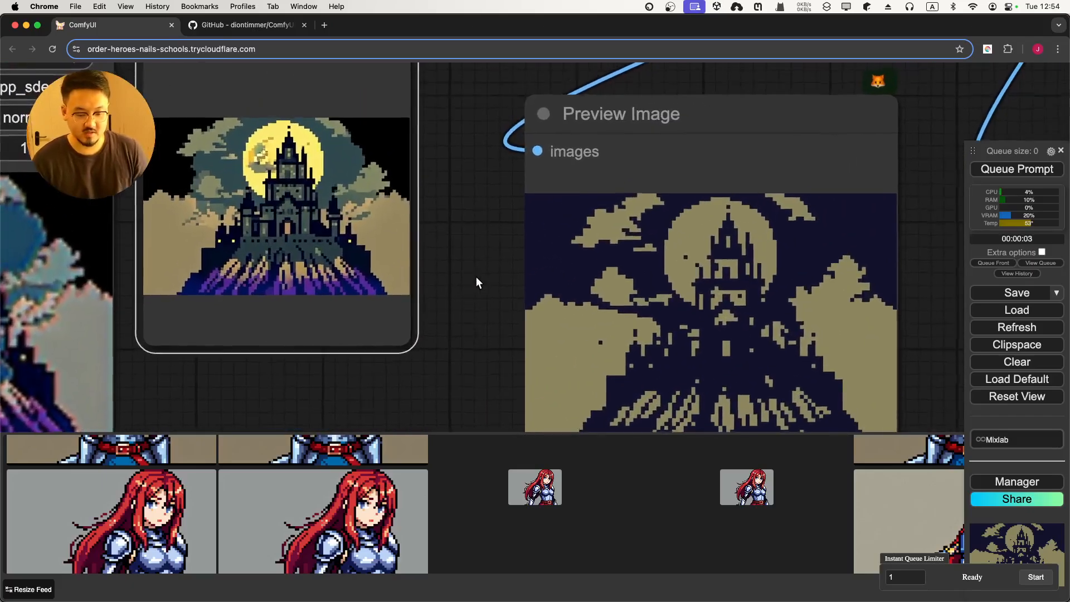
{"action": "left_click_drag", "start_coordinate": [327, 259], "coordinate": [345, 375]}
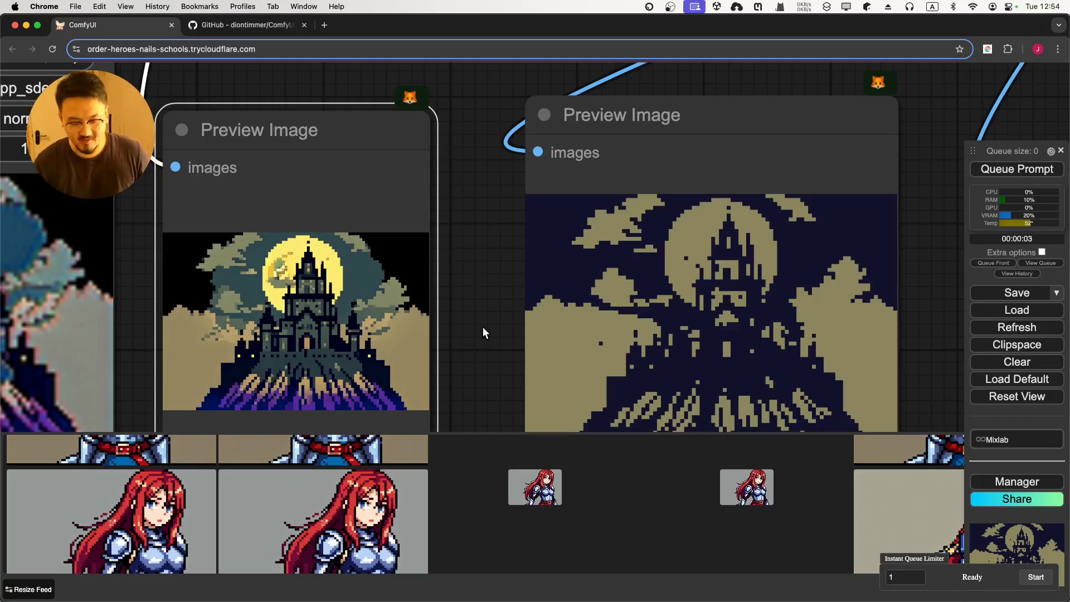
Switch to the UltraTerran project in Unity and run the player character back and forth across the castle level.
{"action": "key", "text": "ctrl+Up"}
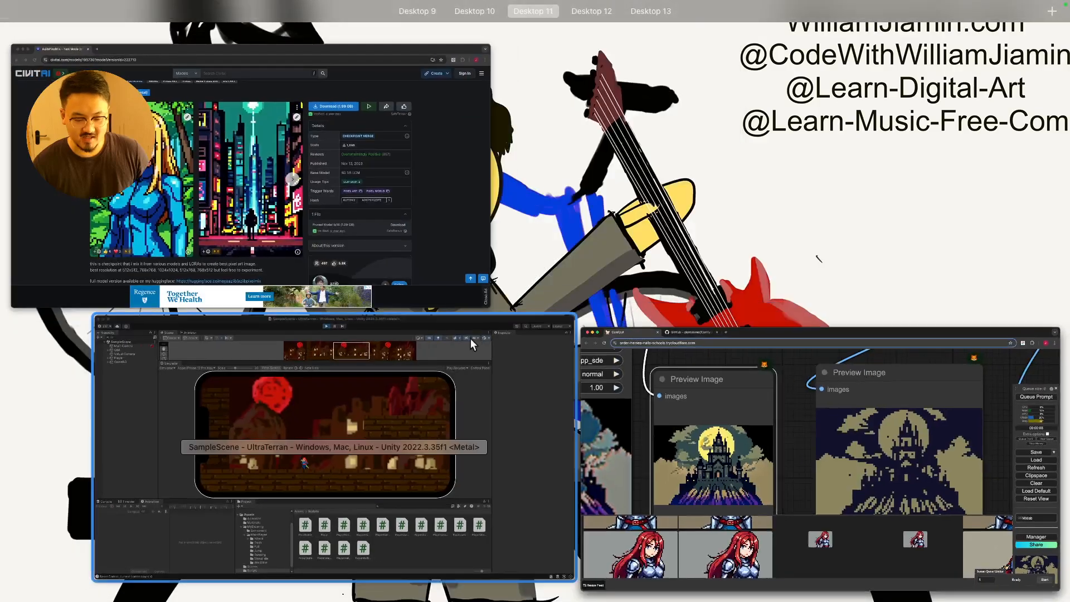
{"action": "left_click", "coordinate": [444, 384]}
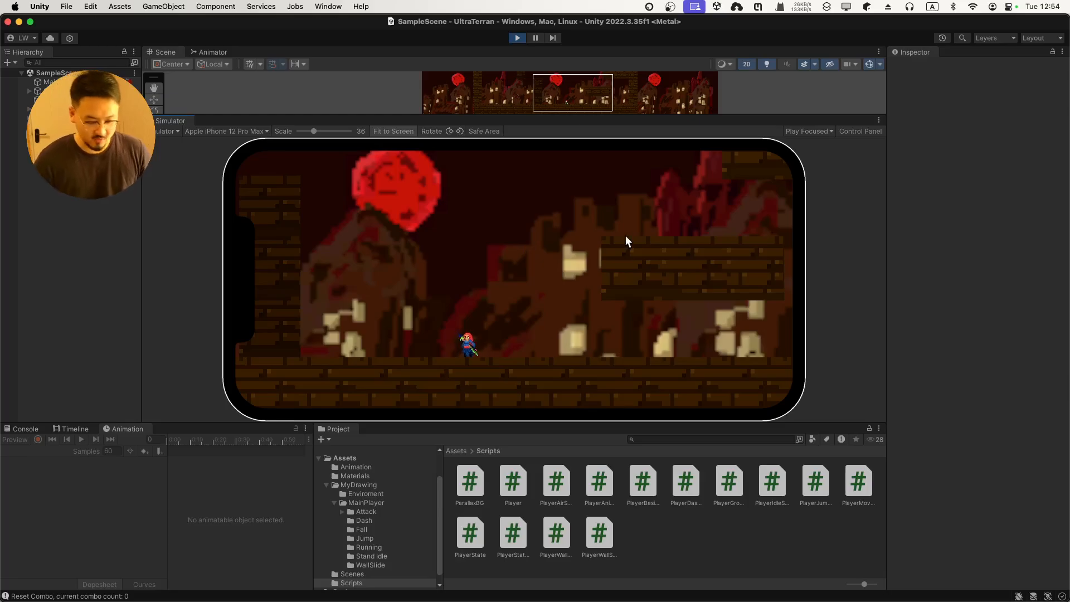
{"action": "key", "text": "d"}
{"action": "key", "text": "a"}
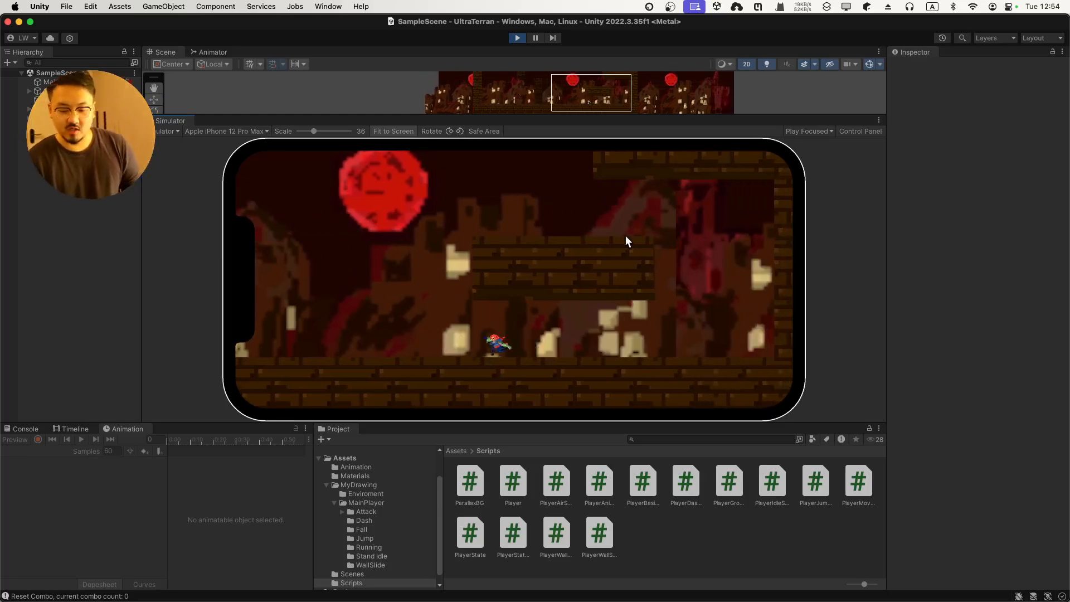
{"action": "key", "text": "d"}
{"action": "key", "text": "a"}
{"action": "key", "text": "d"}
{"action": "key", "text": "d"}
{"action": "key", "text": "a"}
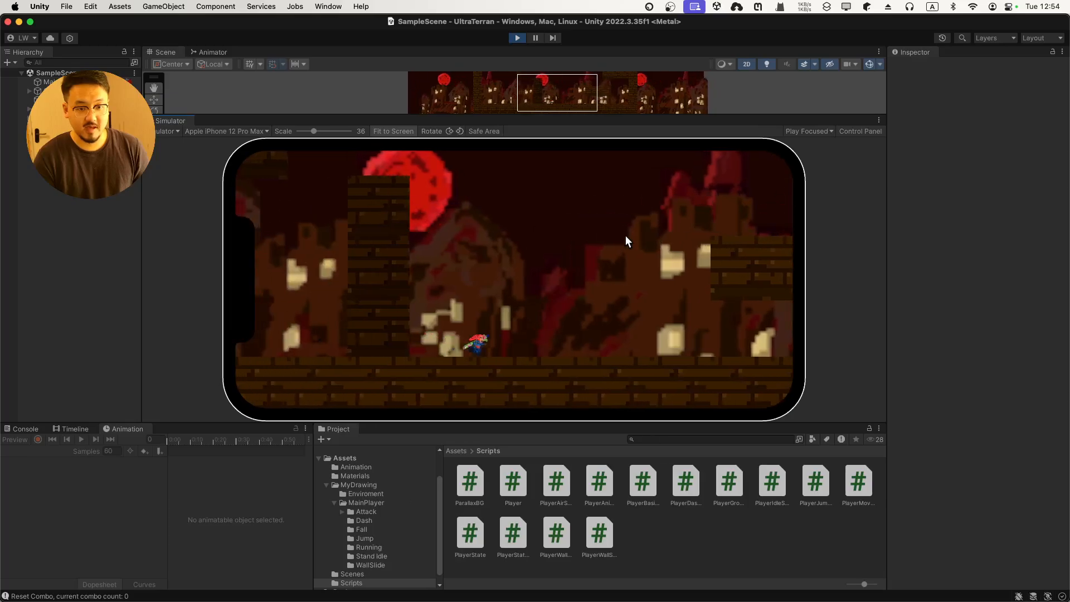
Test the player character's dash, attack and jump moves in both directions, including jumps at the brick walls.
{"action": "key", "text": "d"}
{"action": "key", "text": "shift"}
{"action": "key", "text": "a"}
{"action": "key", "text": "shift"}
{"action": "key", "text": "d"}
{"action": "key", "text": "shift"}
{"action": "key", "text": "a"}
{"action": "left_click", "coordinate": [625, 235]}
{"action": "left_click", "coordinate": [625, 235]}
{"action": "key", "text": "space"}
{"action": "key", "text": "a"}
{"action": "key", "text": "space"}
{"action": "key", "text": "a"}
{"action": "key", "text": "space"}
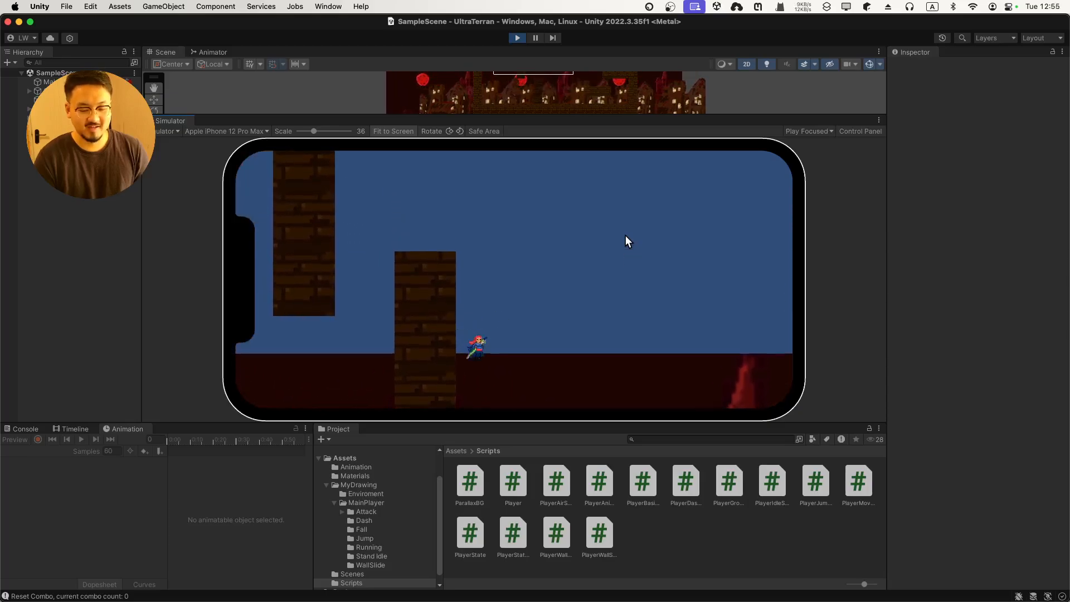
{"action": "key", "text": "d"}
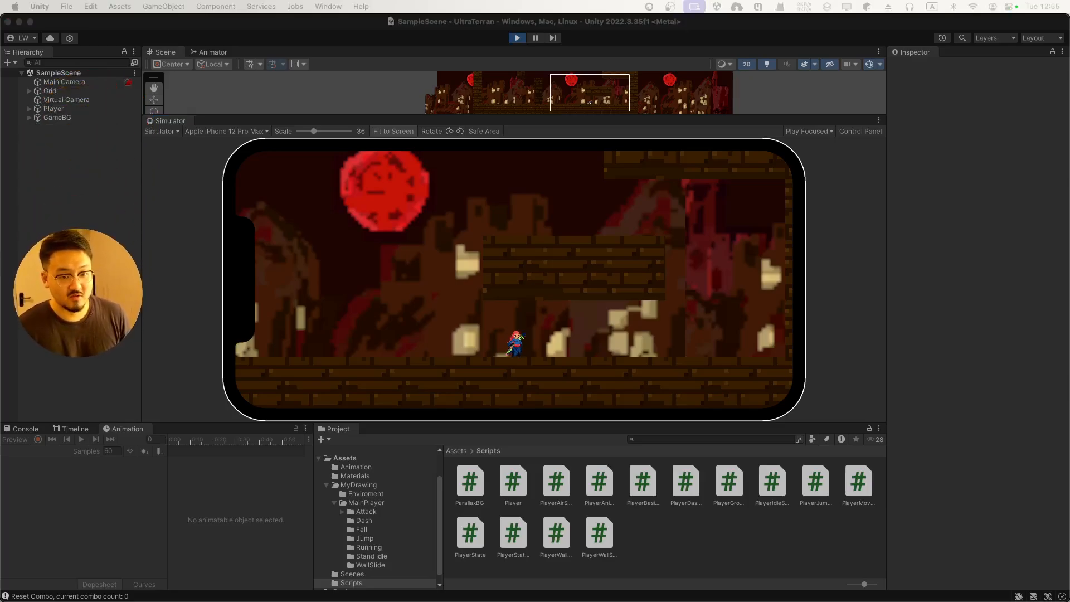
Test one more attack and a short run with the player character, and stop the running game.
{"action": "left_click", "coordinate": [477, 328]}
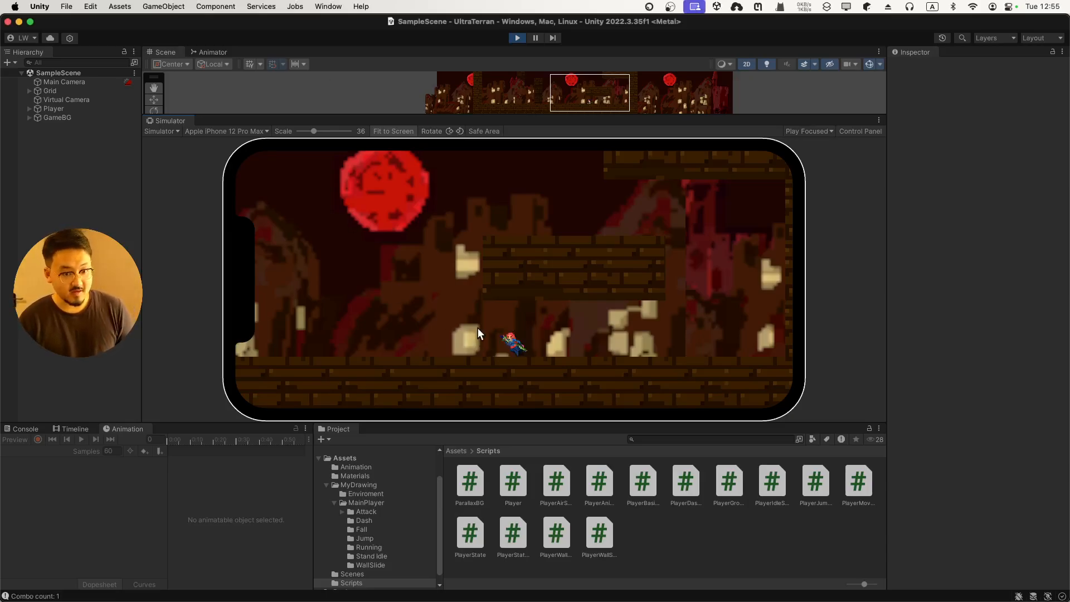
{"action": "key", "text": "a"}
{"action": "key", "text": "d"}
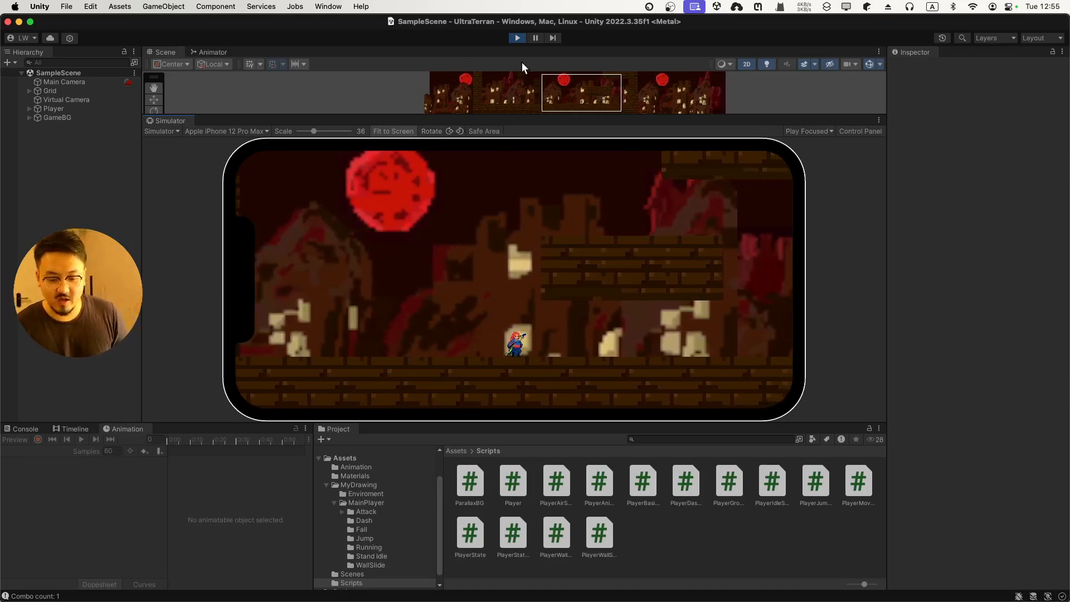
{"action": "left_click", "coordinate": [516, 38]}
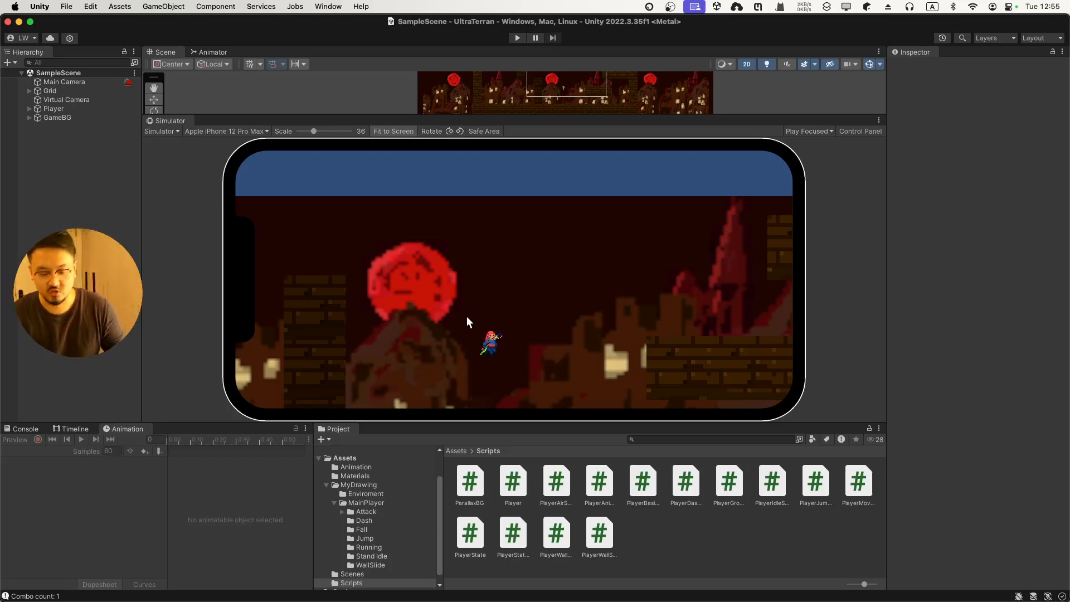
Switch to ComfyUI to view the castle previews and return to the stopped UltraTerran scene in Unity.
{"action": "key", "text": "ctrl+Up"}
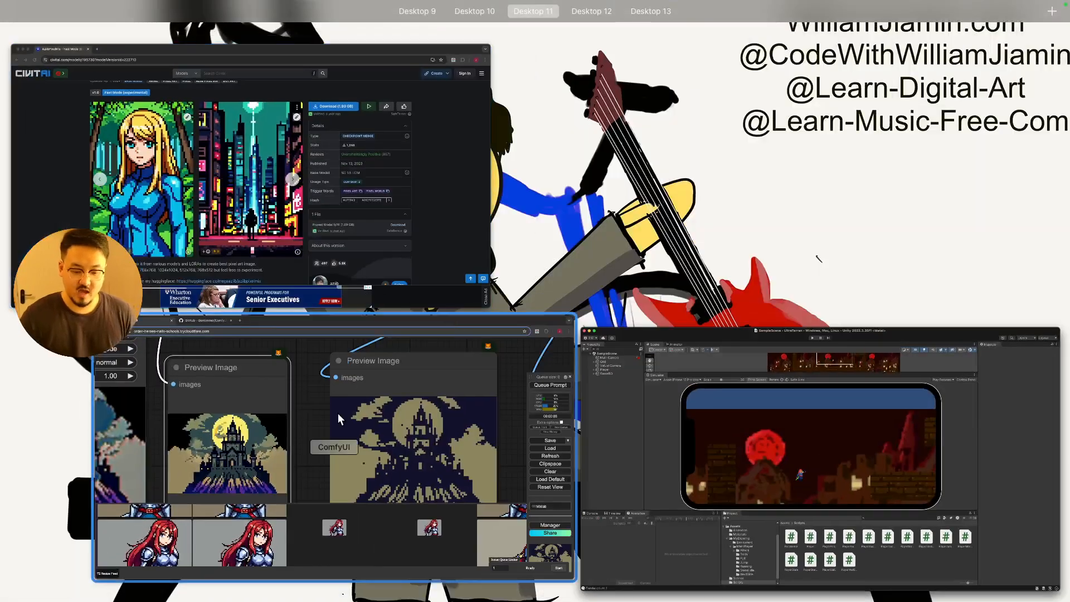
{"action": "left_click", "coordinate": [339, 413]}
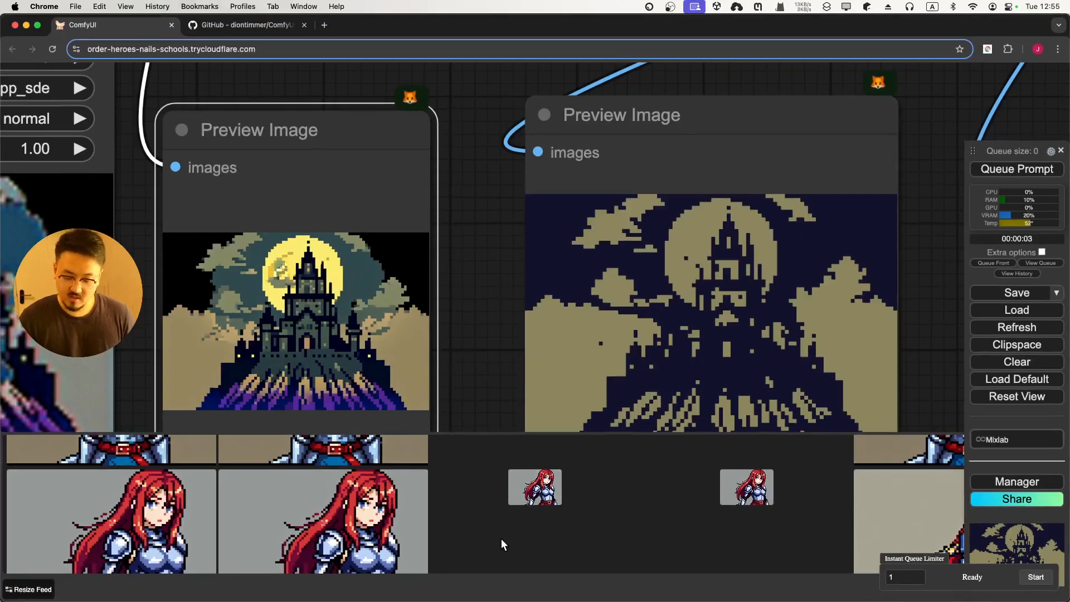
{"action": "key", "text": "ctrl+Right"}
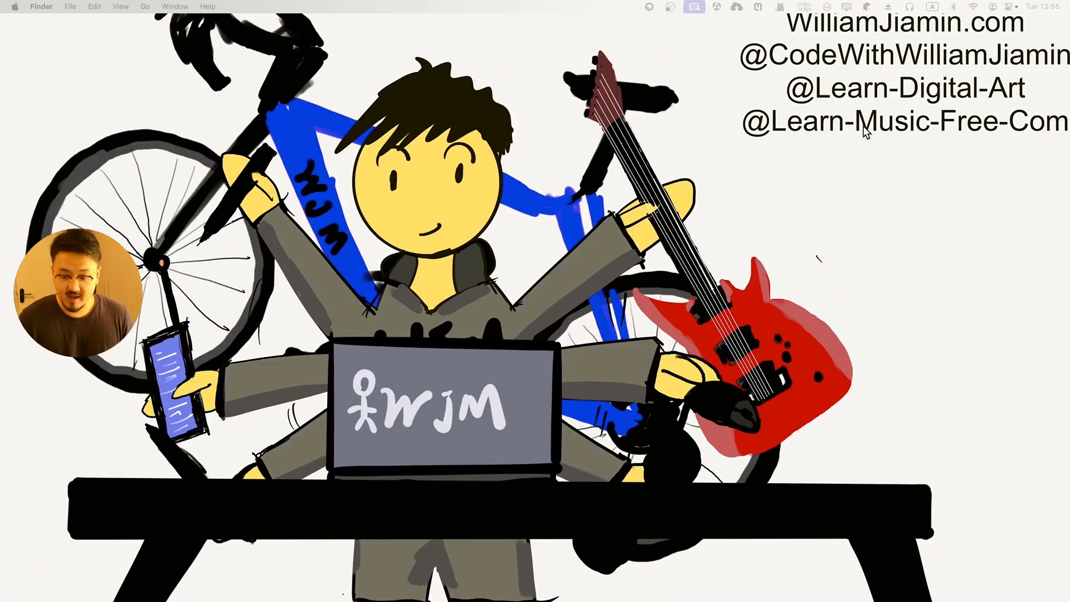
{"action": "key", "text": "ctrl+Left"}
{"action": "key", "text": "ctrl+Up"}
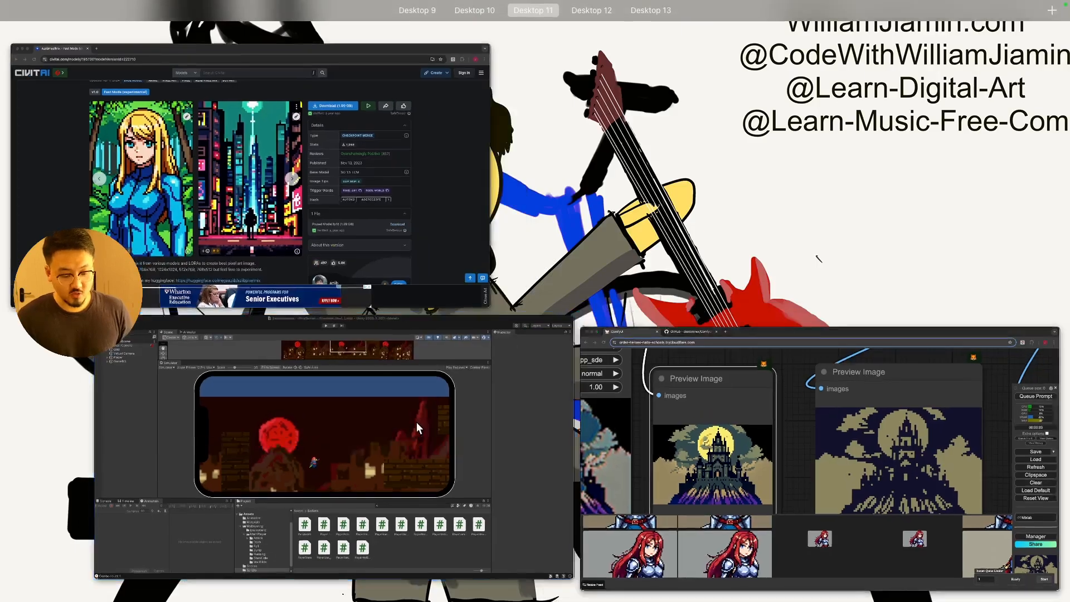
{"action": "left_click", "coordinate": [416, 423]}
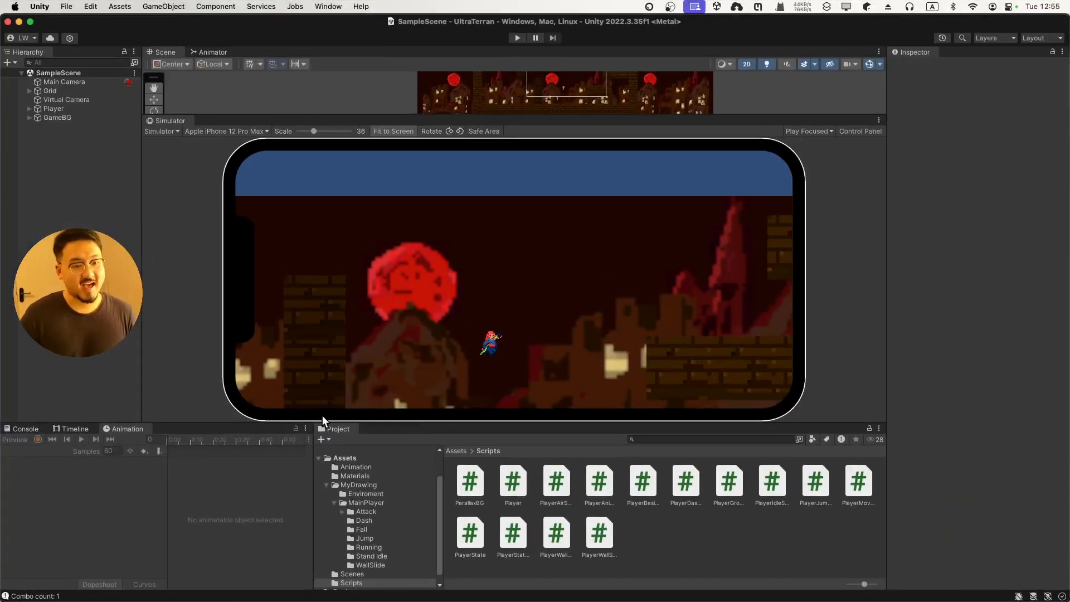